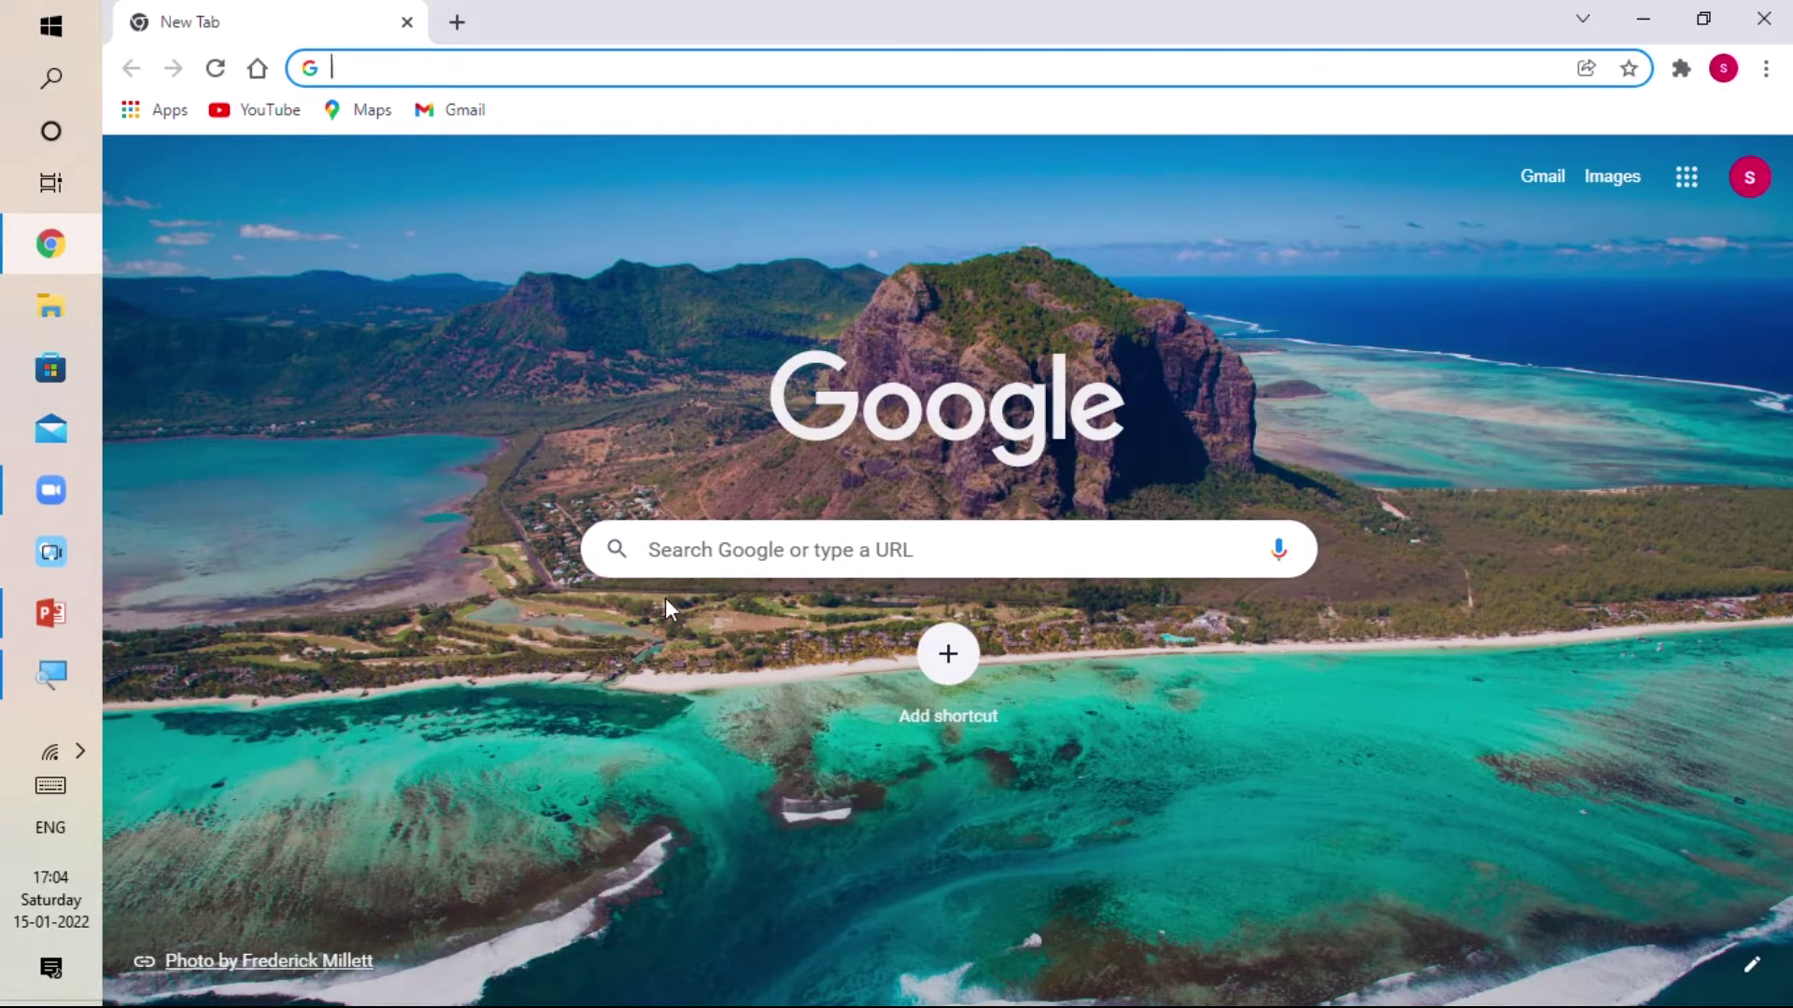
# Activate the New Tab 'Search Google or type a URL' box to show recent searches
pyautogui.click(686, 550)
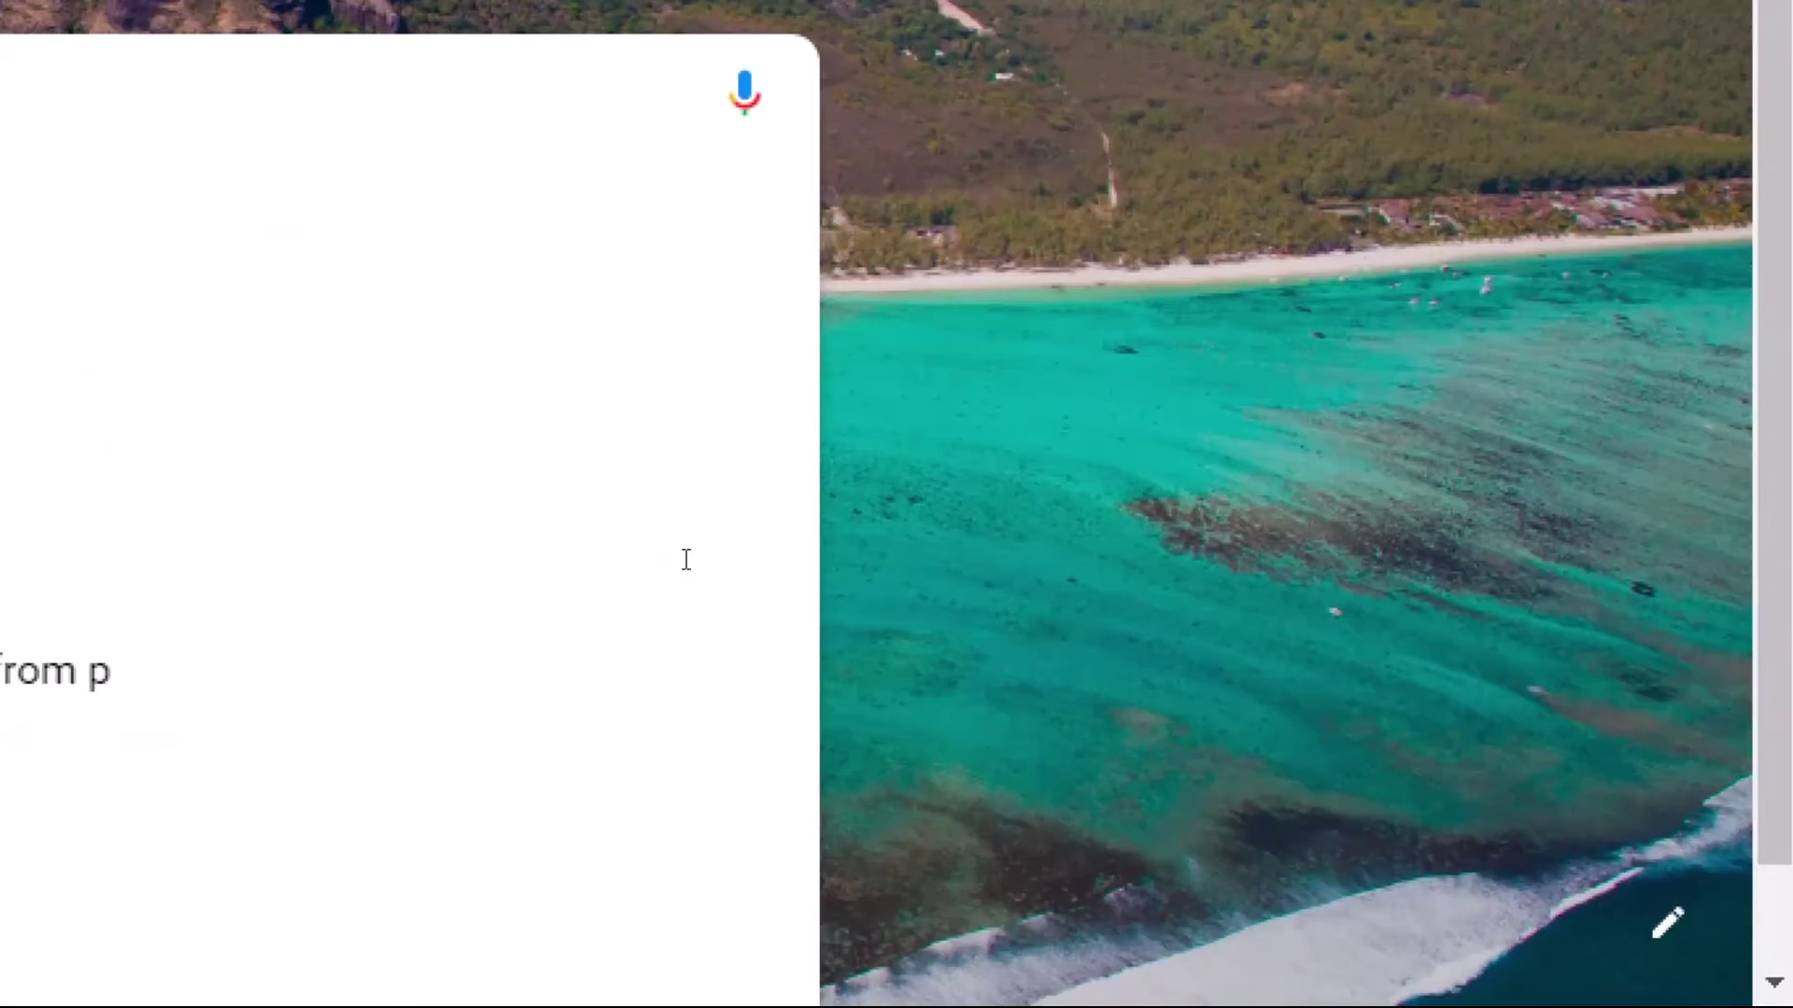
pyautogui.write('ko')
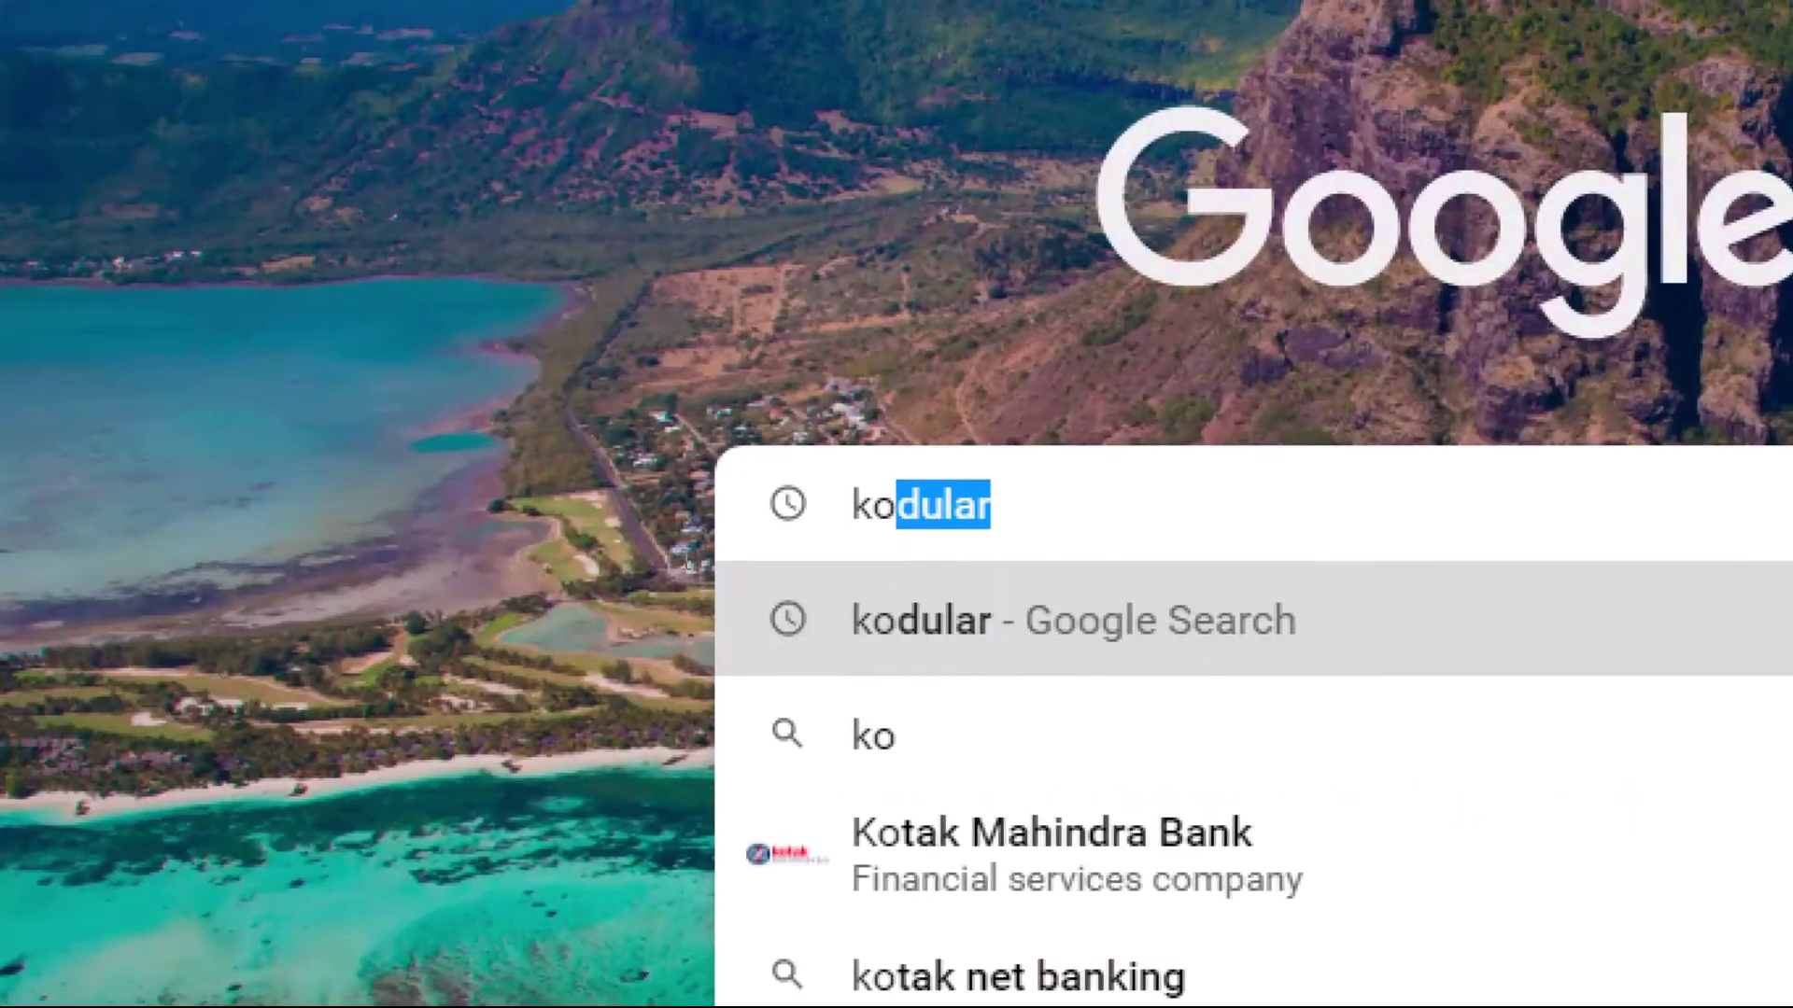
pyautogui.write('dular')
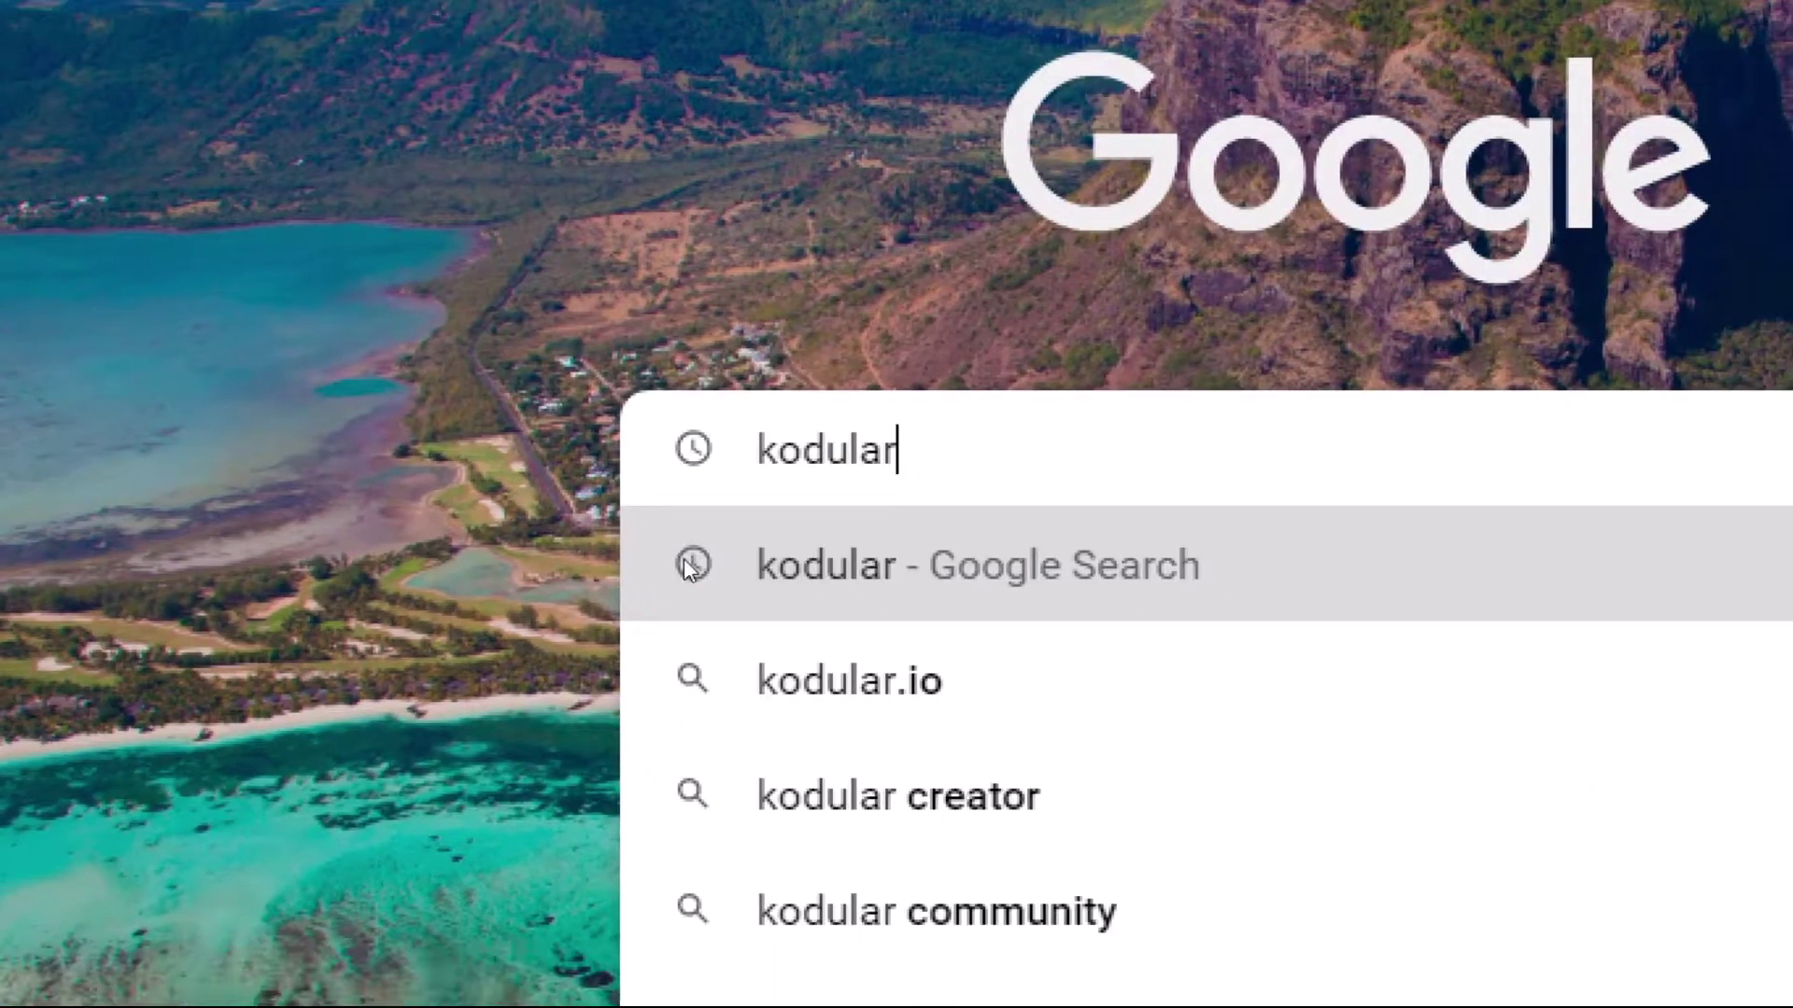
# Search Google for kodular and open the 'Kodular: Home' result
pyautogui.press('Return')
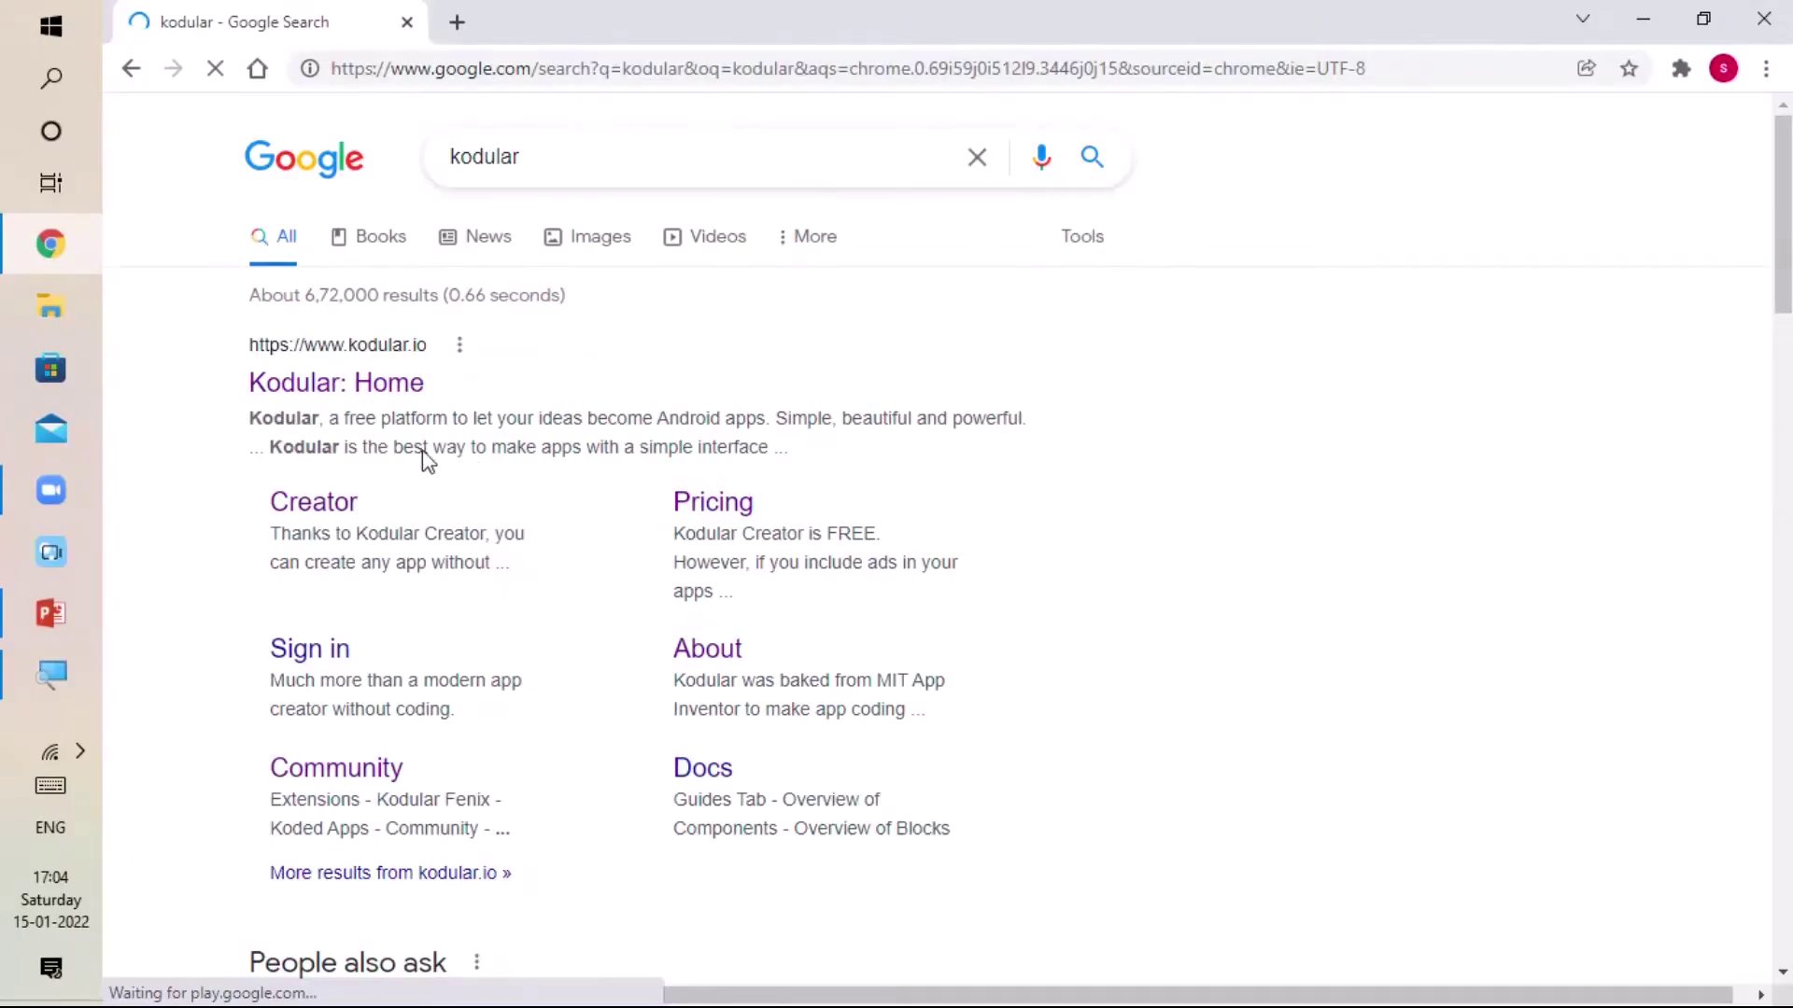
pyautogui.click(356, 390)
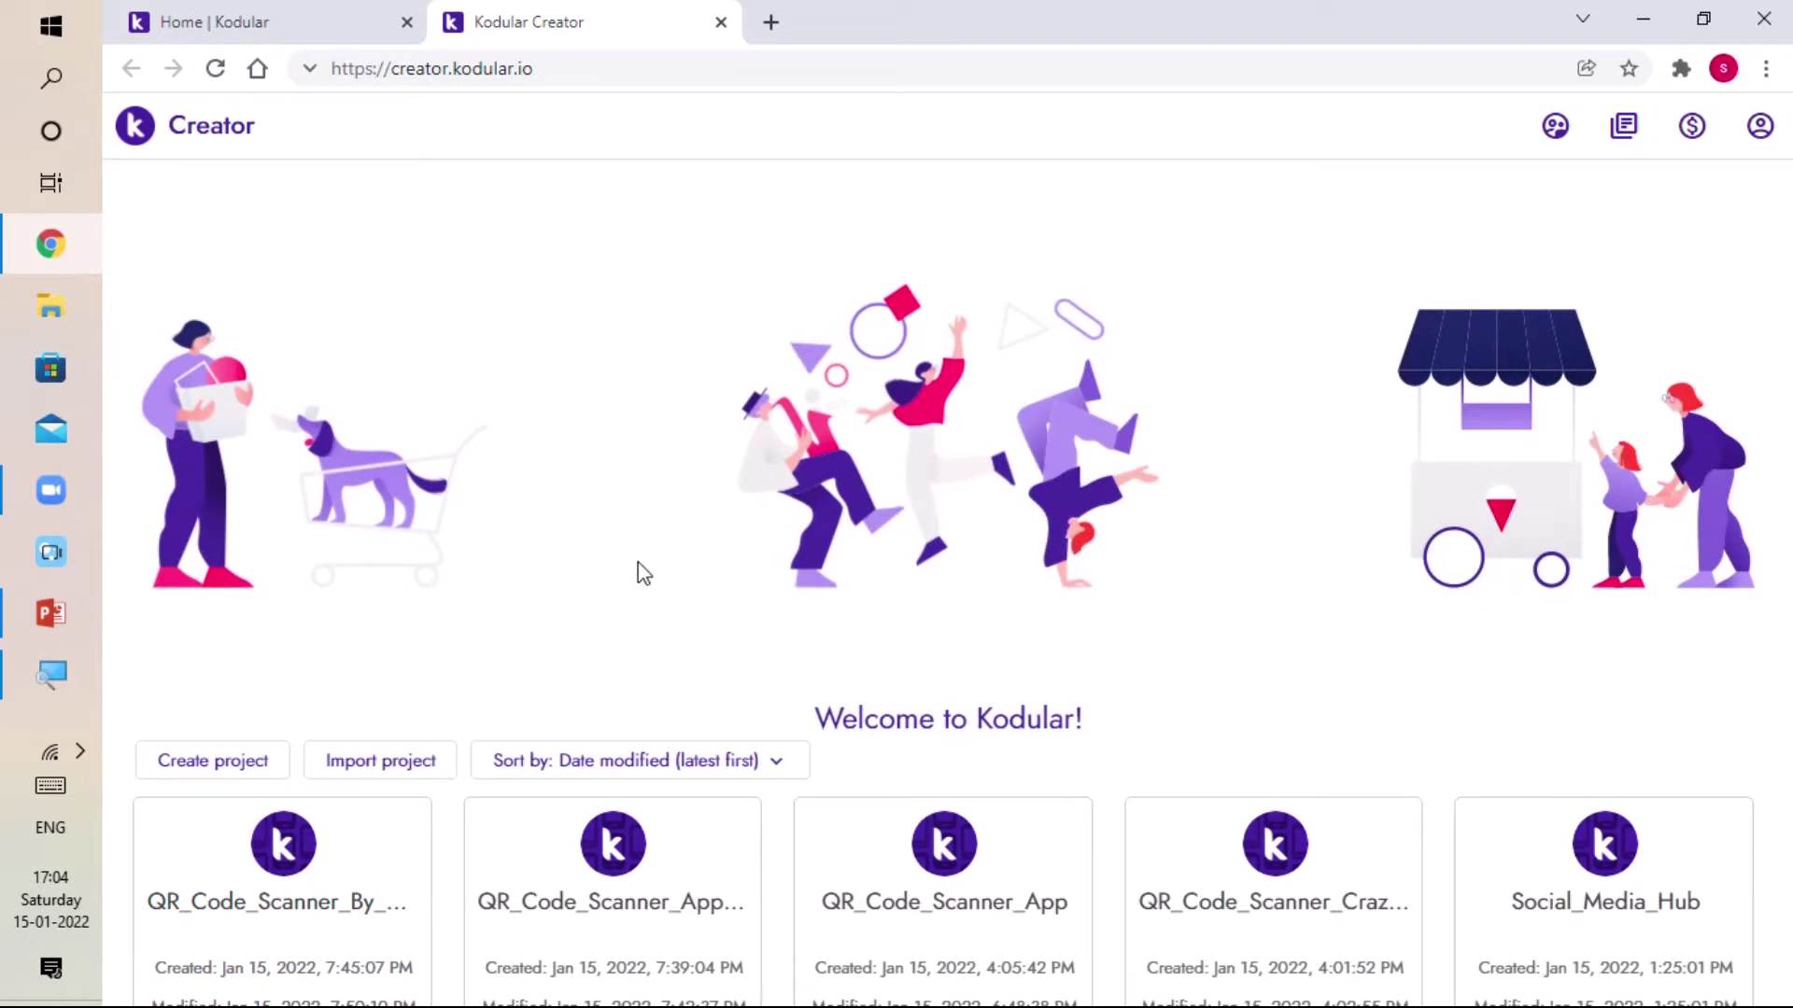
# Create and open a new project named Simple_Camera with the default configuration
pyautogui.click(213, 761)
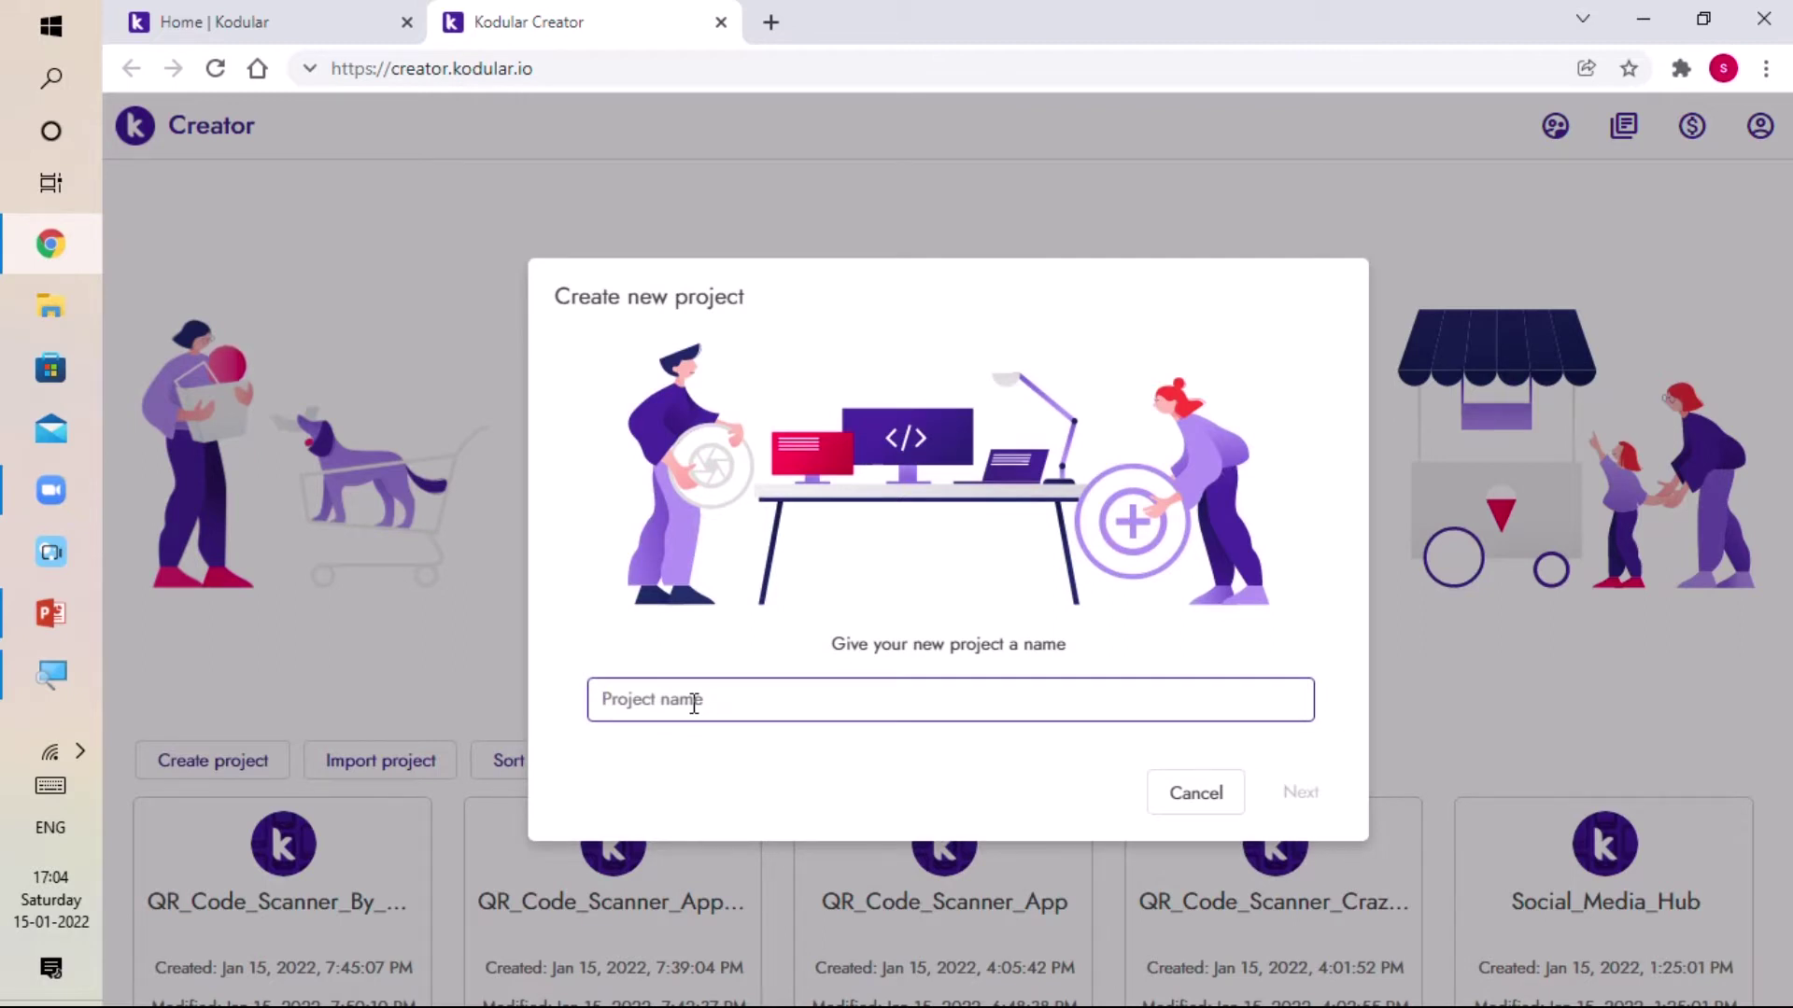
pyautogui.write('Si')
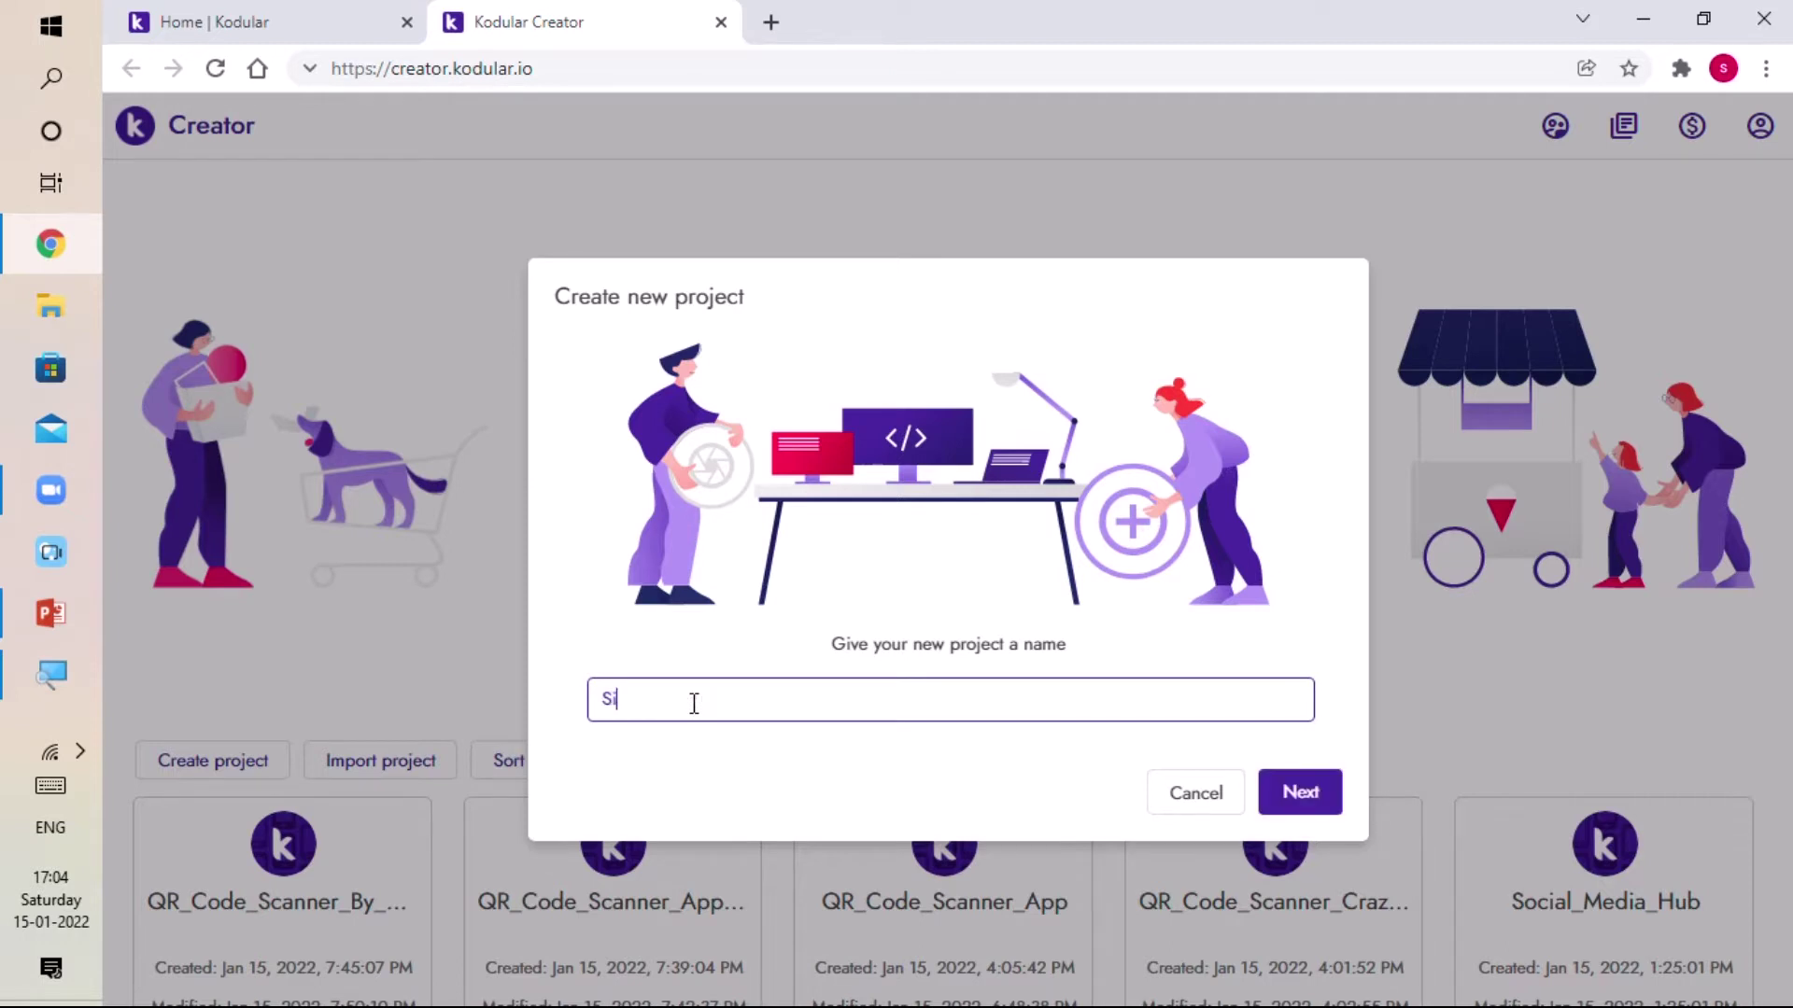
pyautogui.write('mple_Camera')
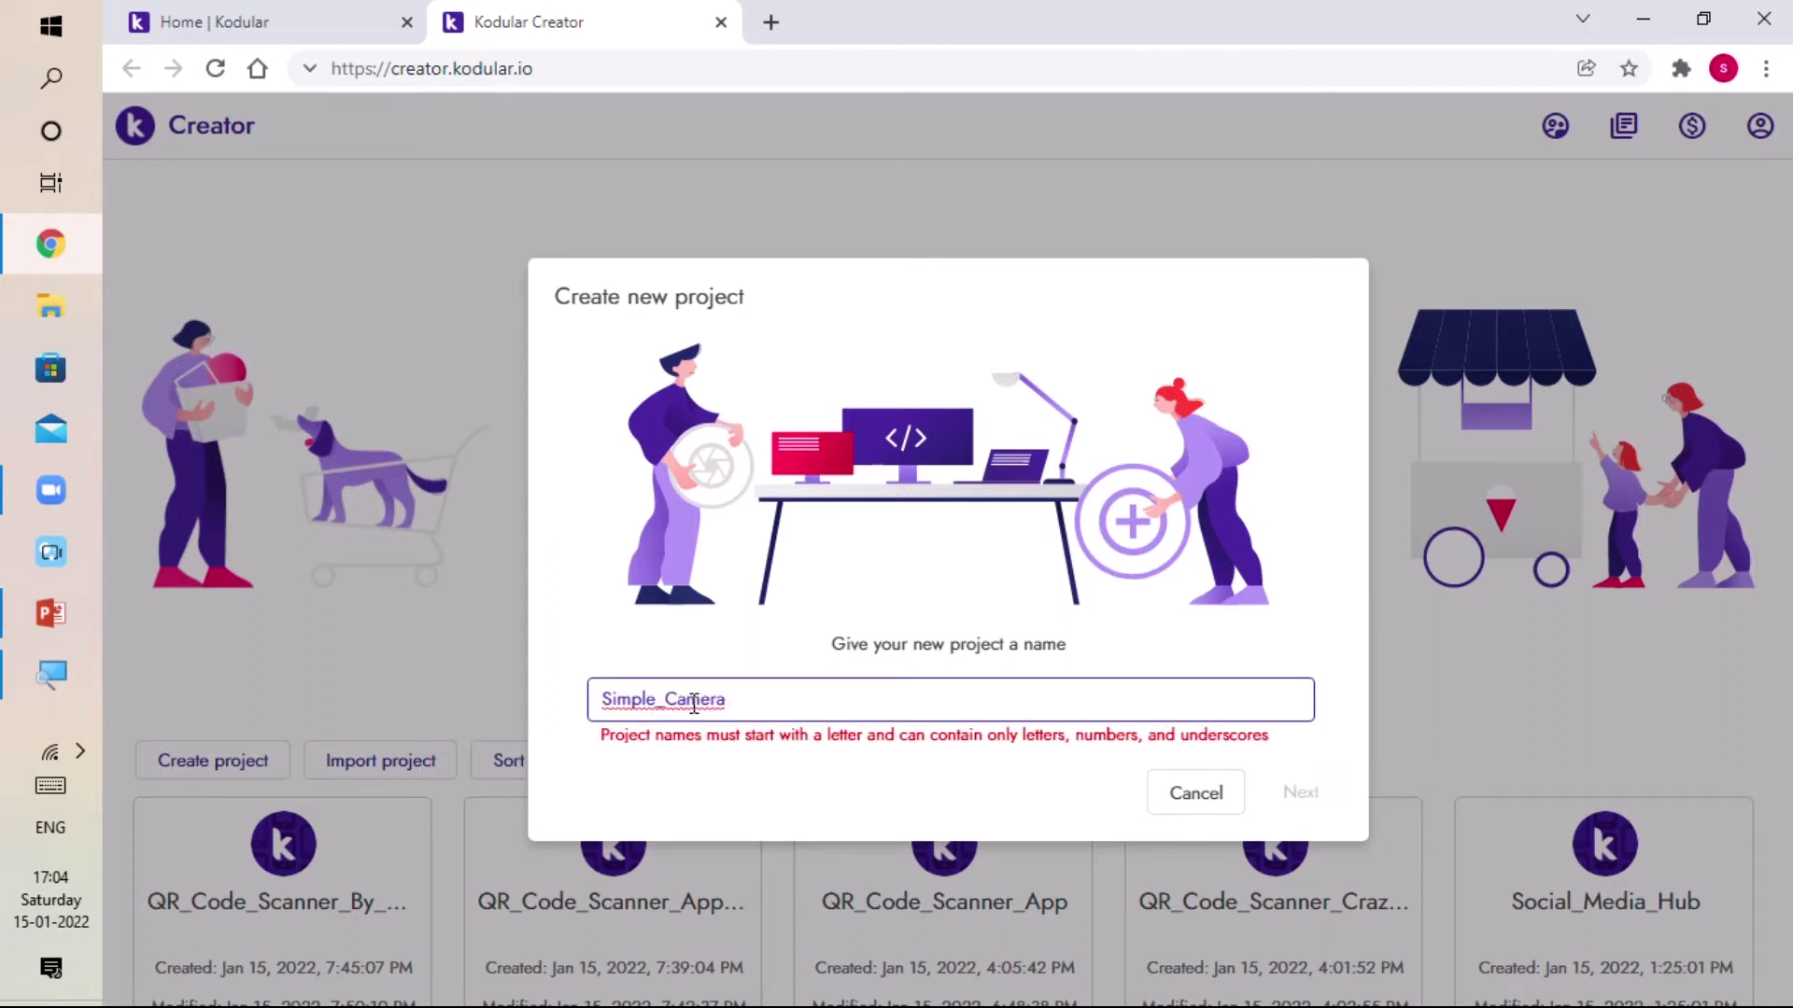
pyautogui.press('BackSpace')
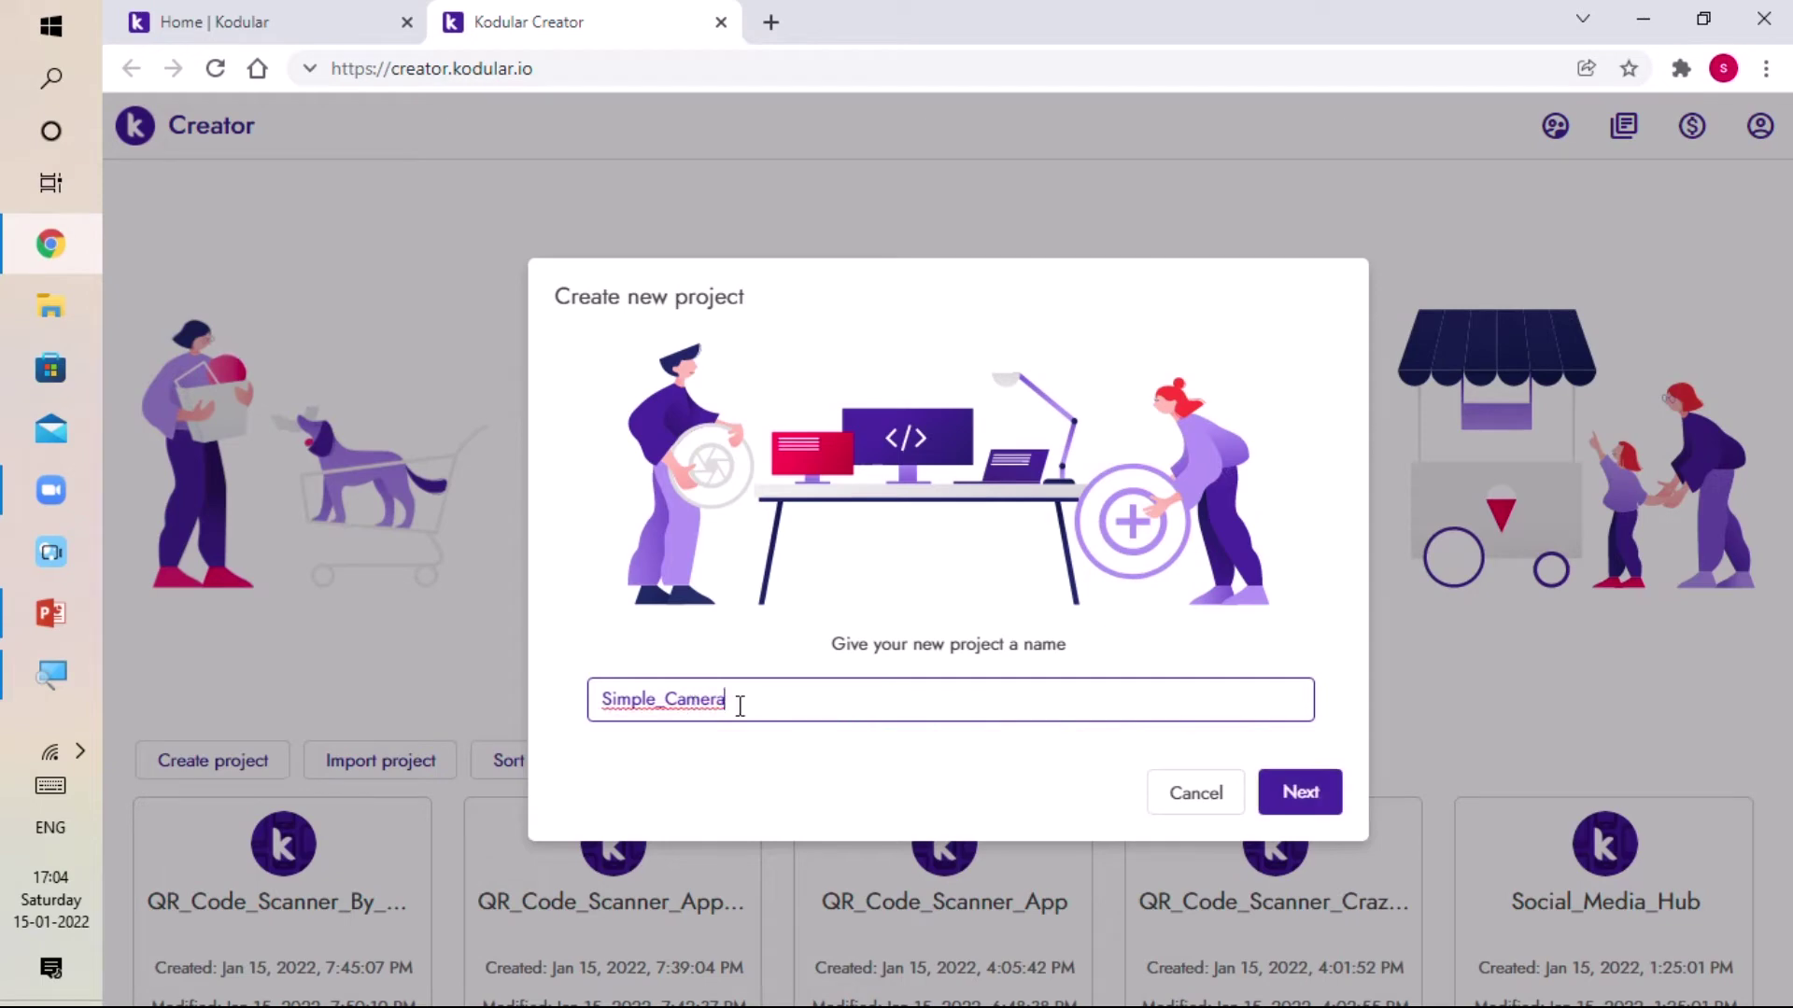
pyautogui.click(1299, 794)
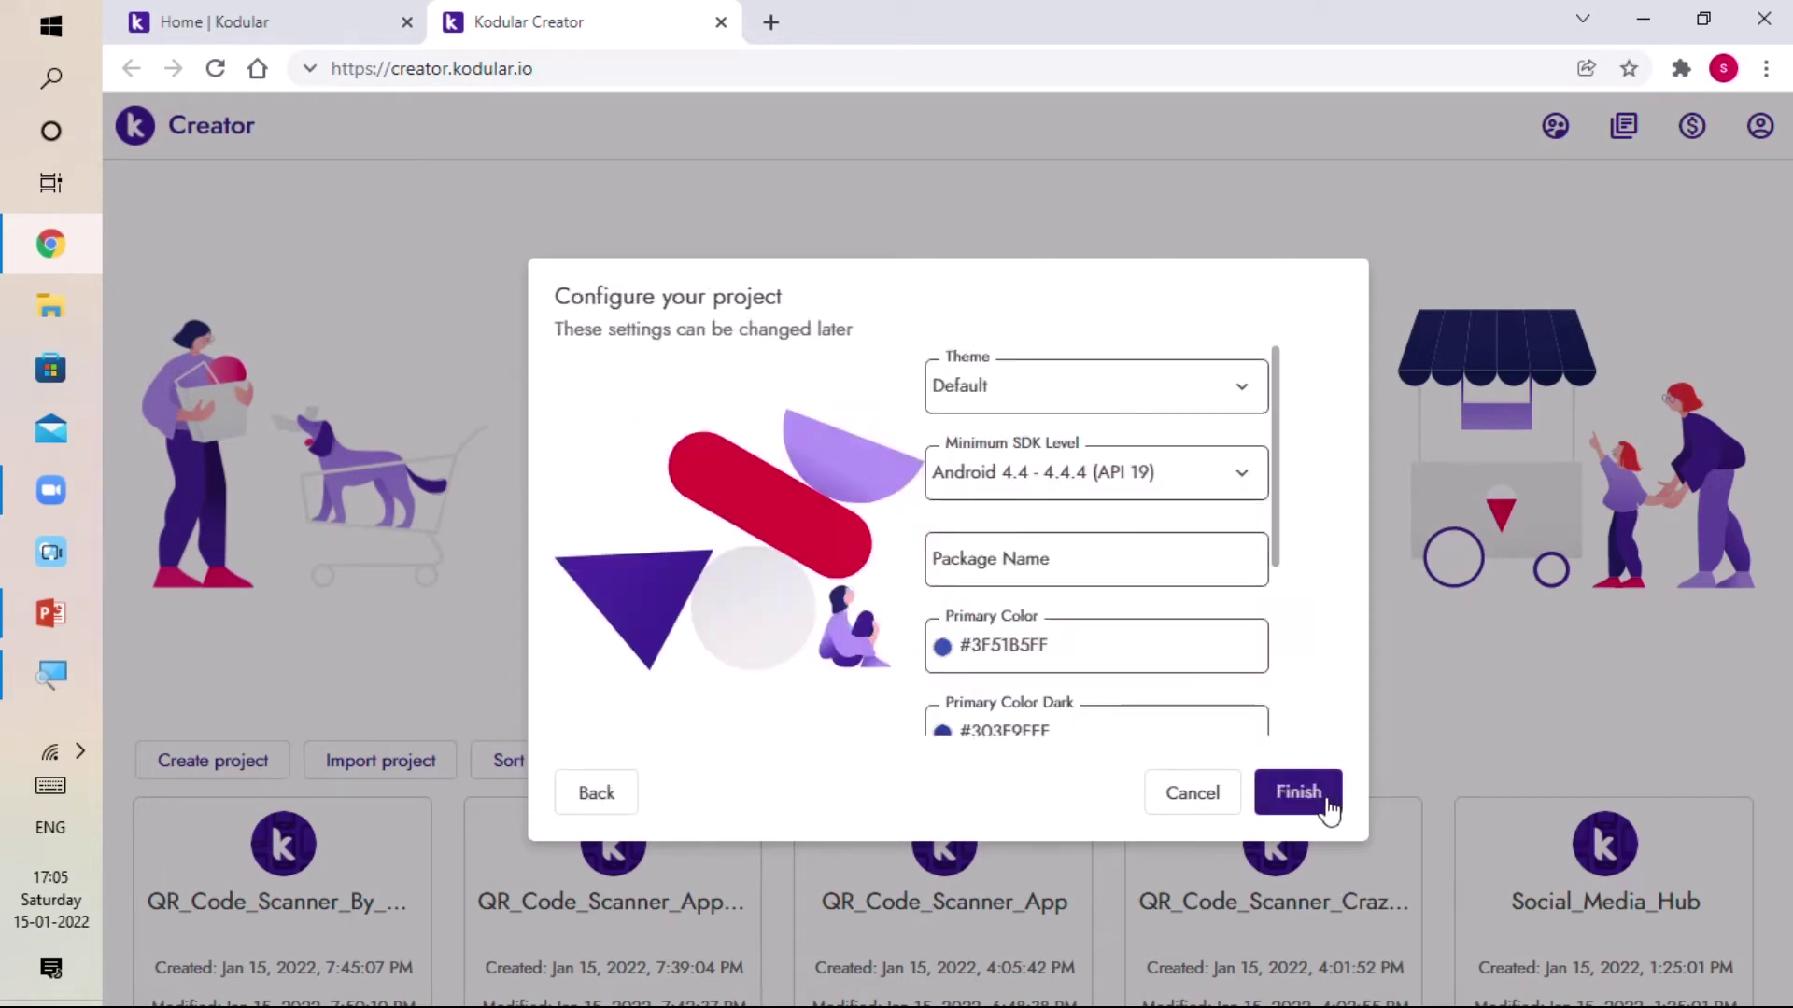
pyautogui.click(1302, 793)
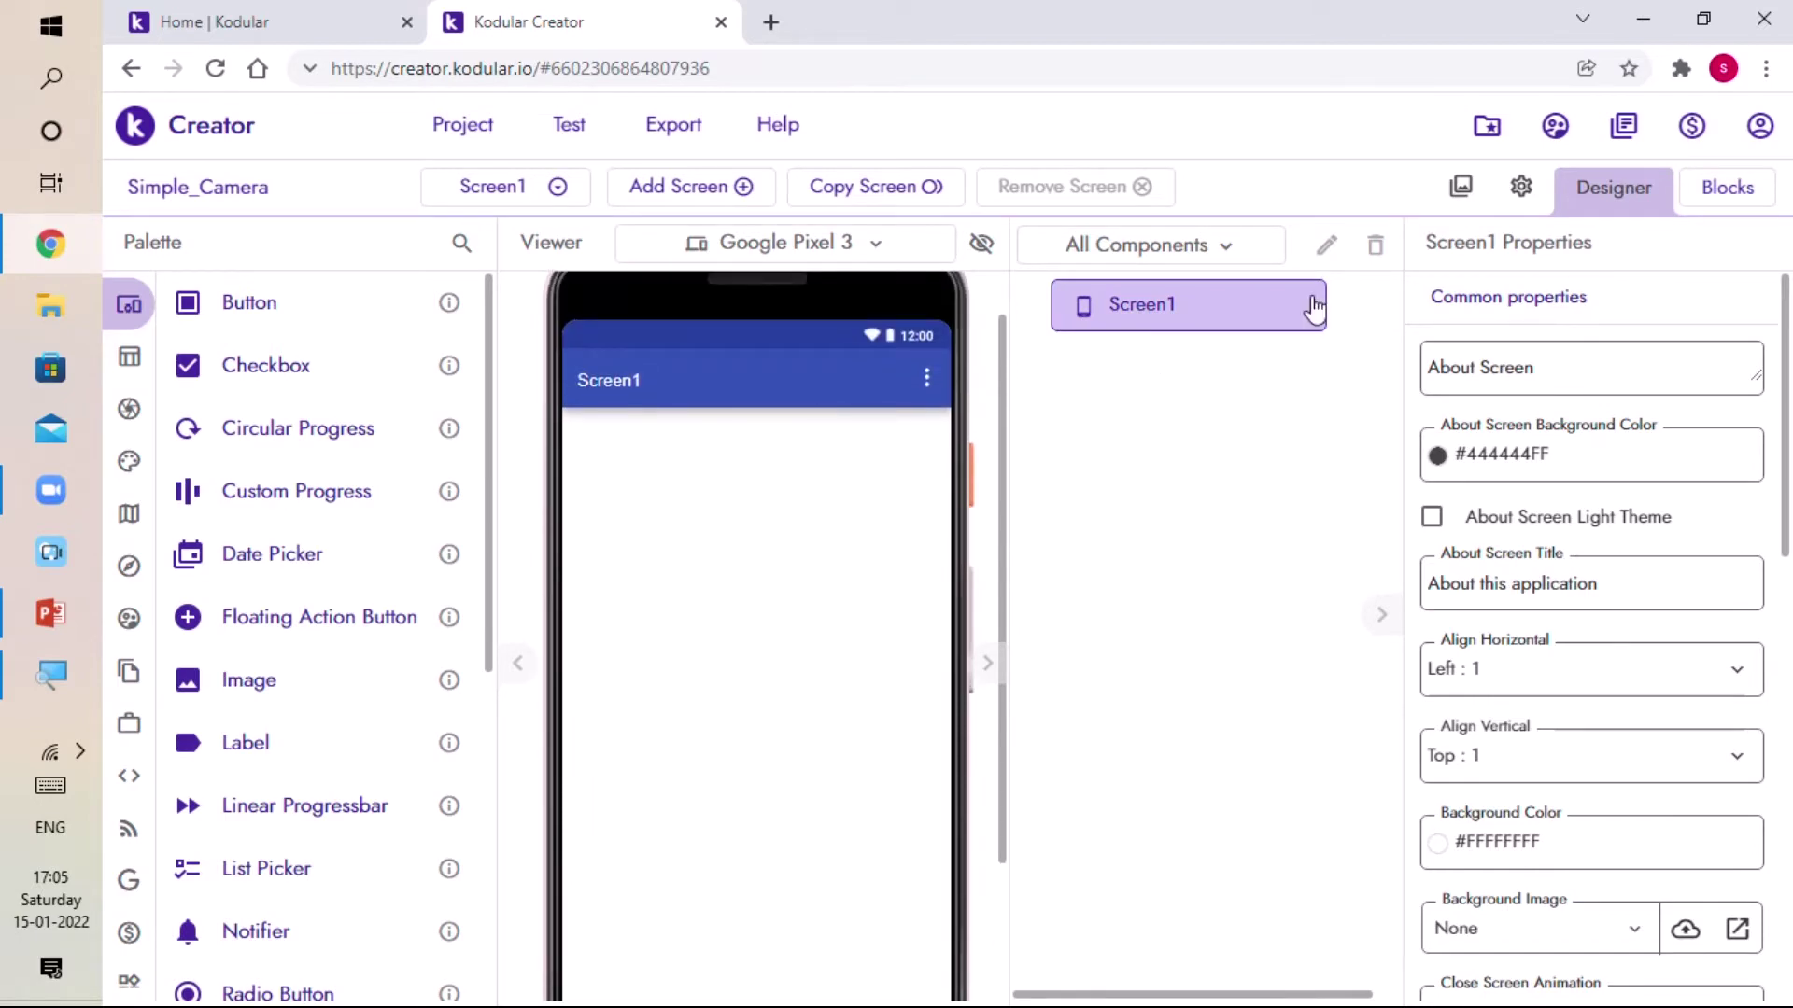
pyautogui.click(1524, 188)
# Set the App Name to Camera in Project settings
pyautogui.click(864, 454)
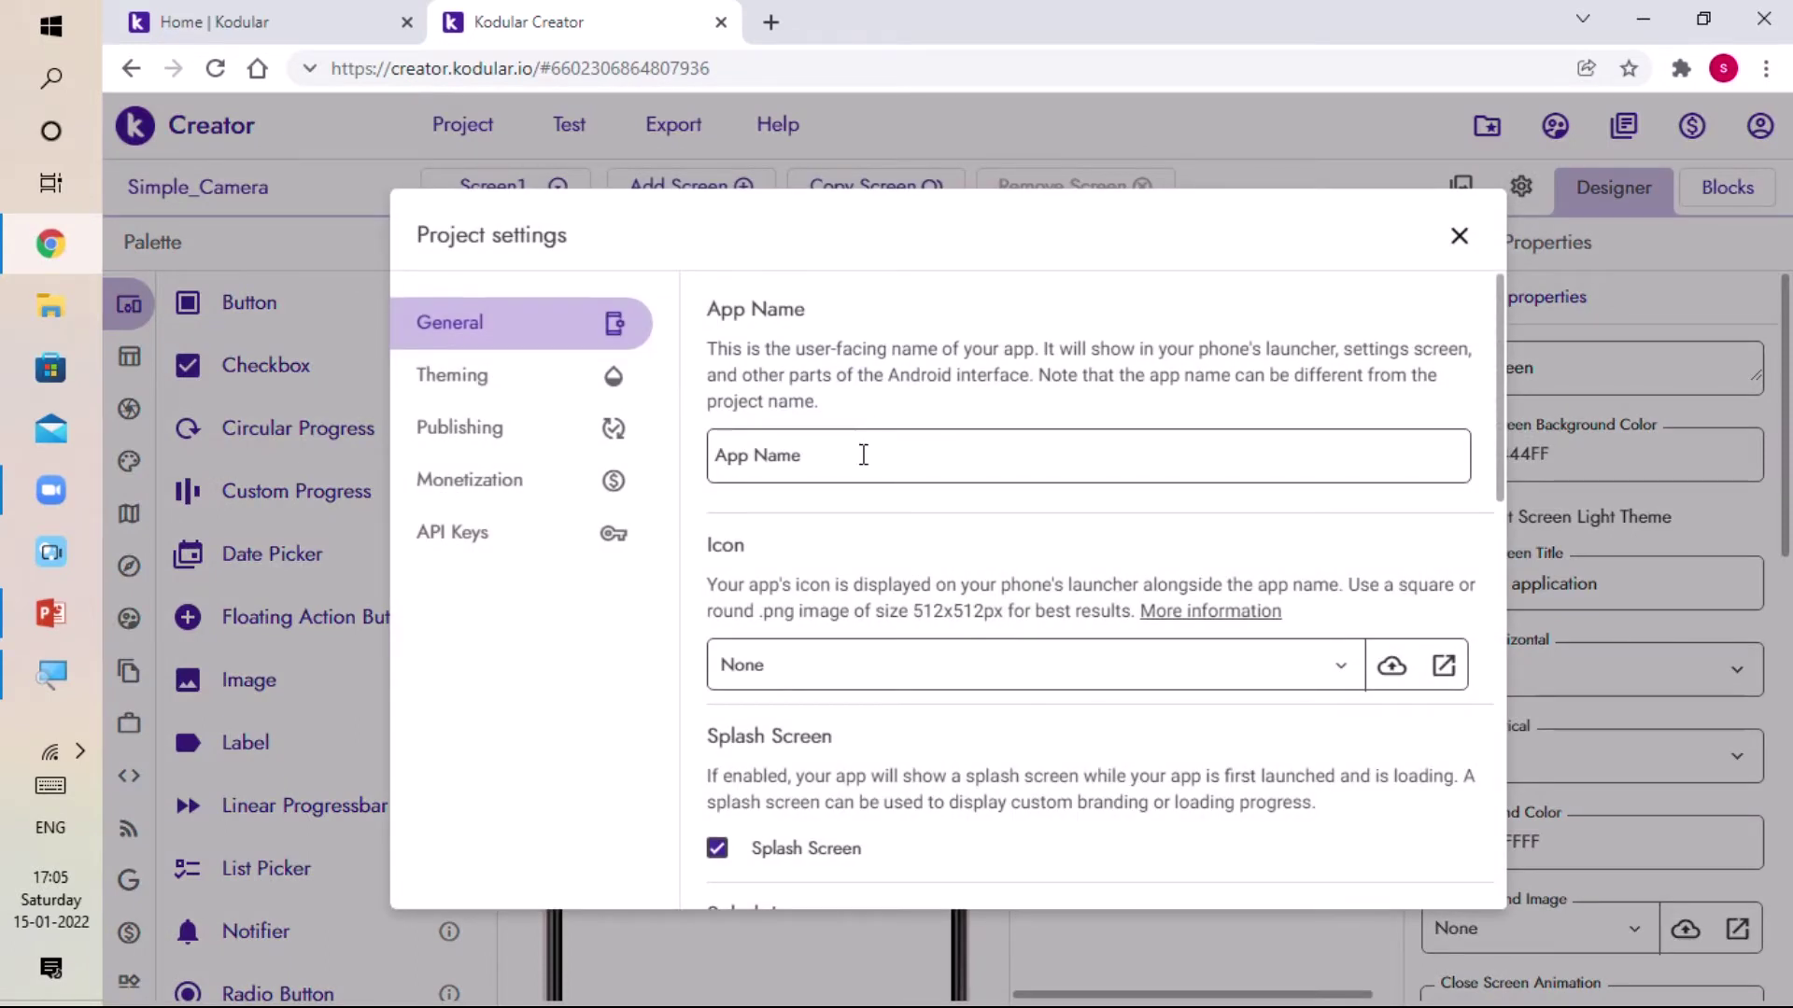
pyautogui.hotkey('ctrl', 'a')
pyautogui.press('BackSpace')
pyautogui.write('Cam')
pyautogui.click(1460, 236)
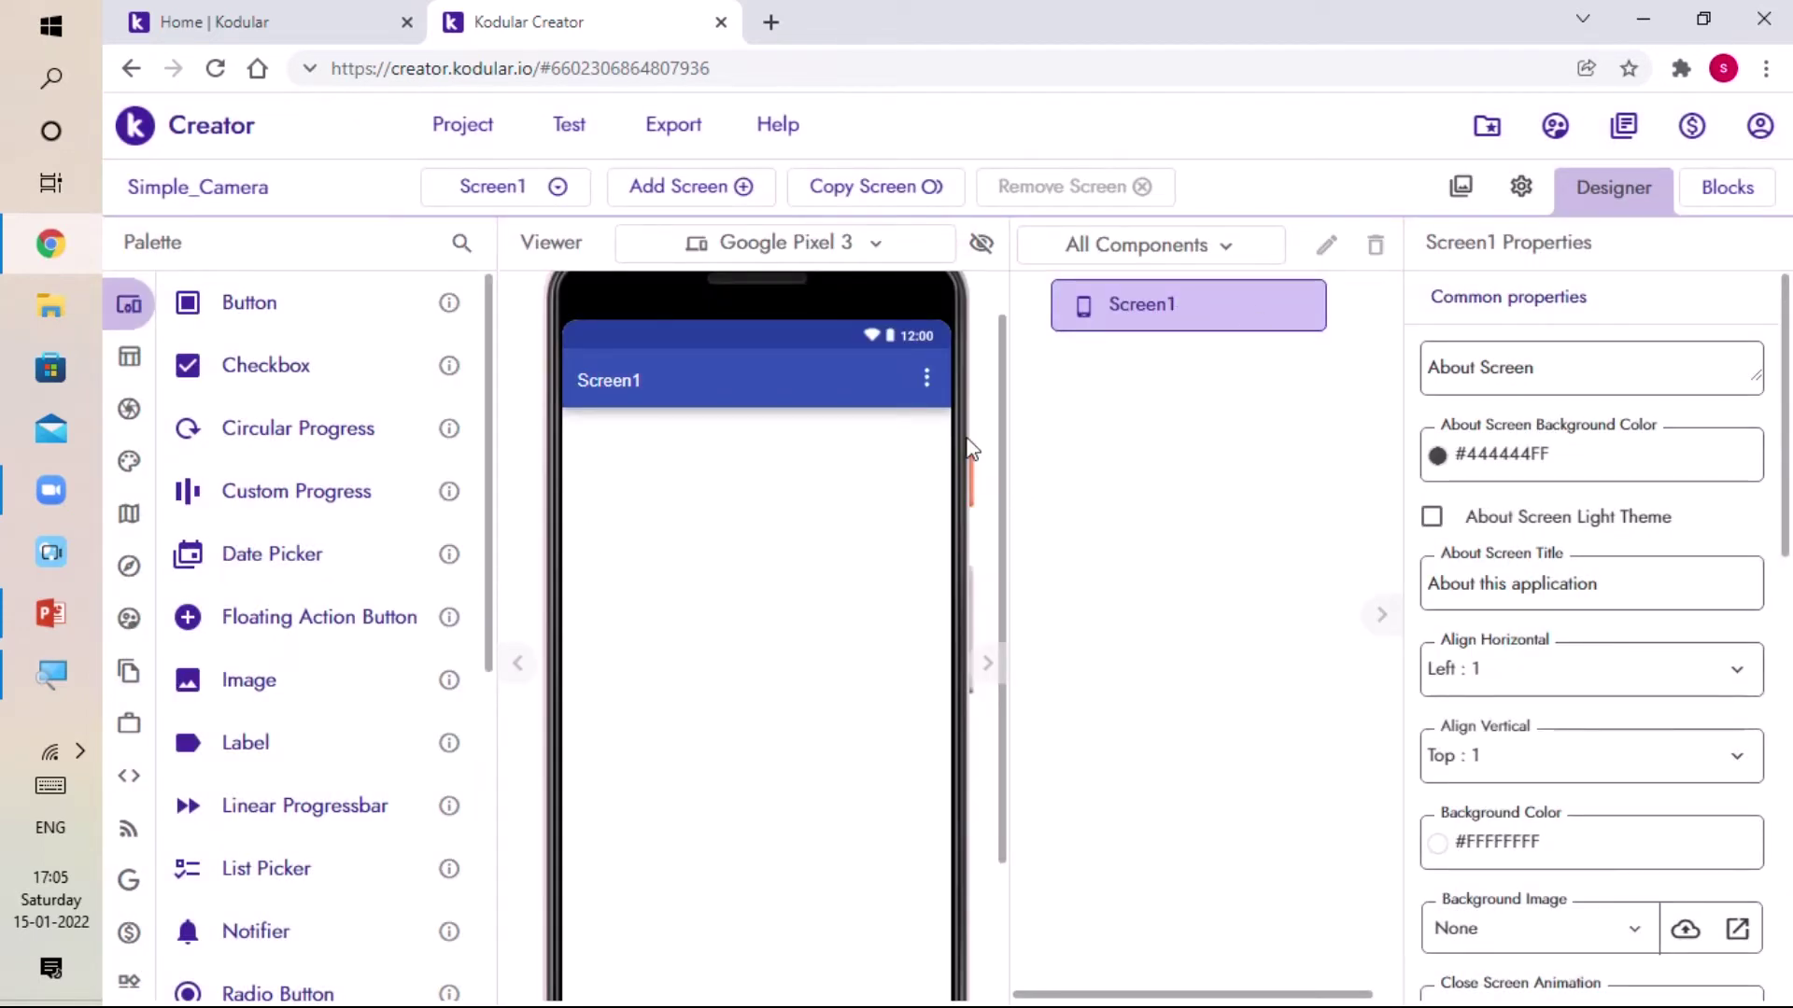
pyautogui.scroll(-3, 1533, 615)
pyautogui.scroll(-3, 1534, 615)
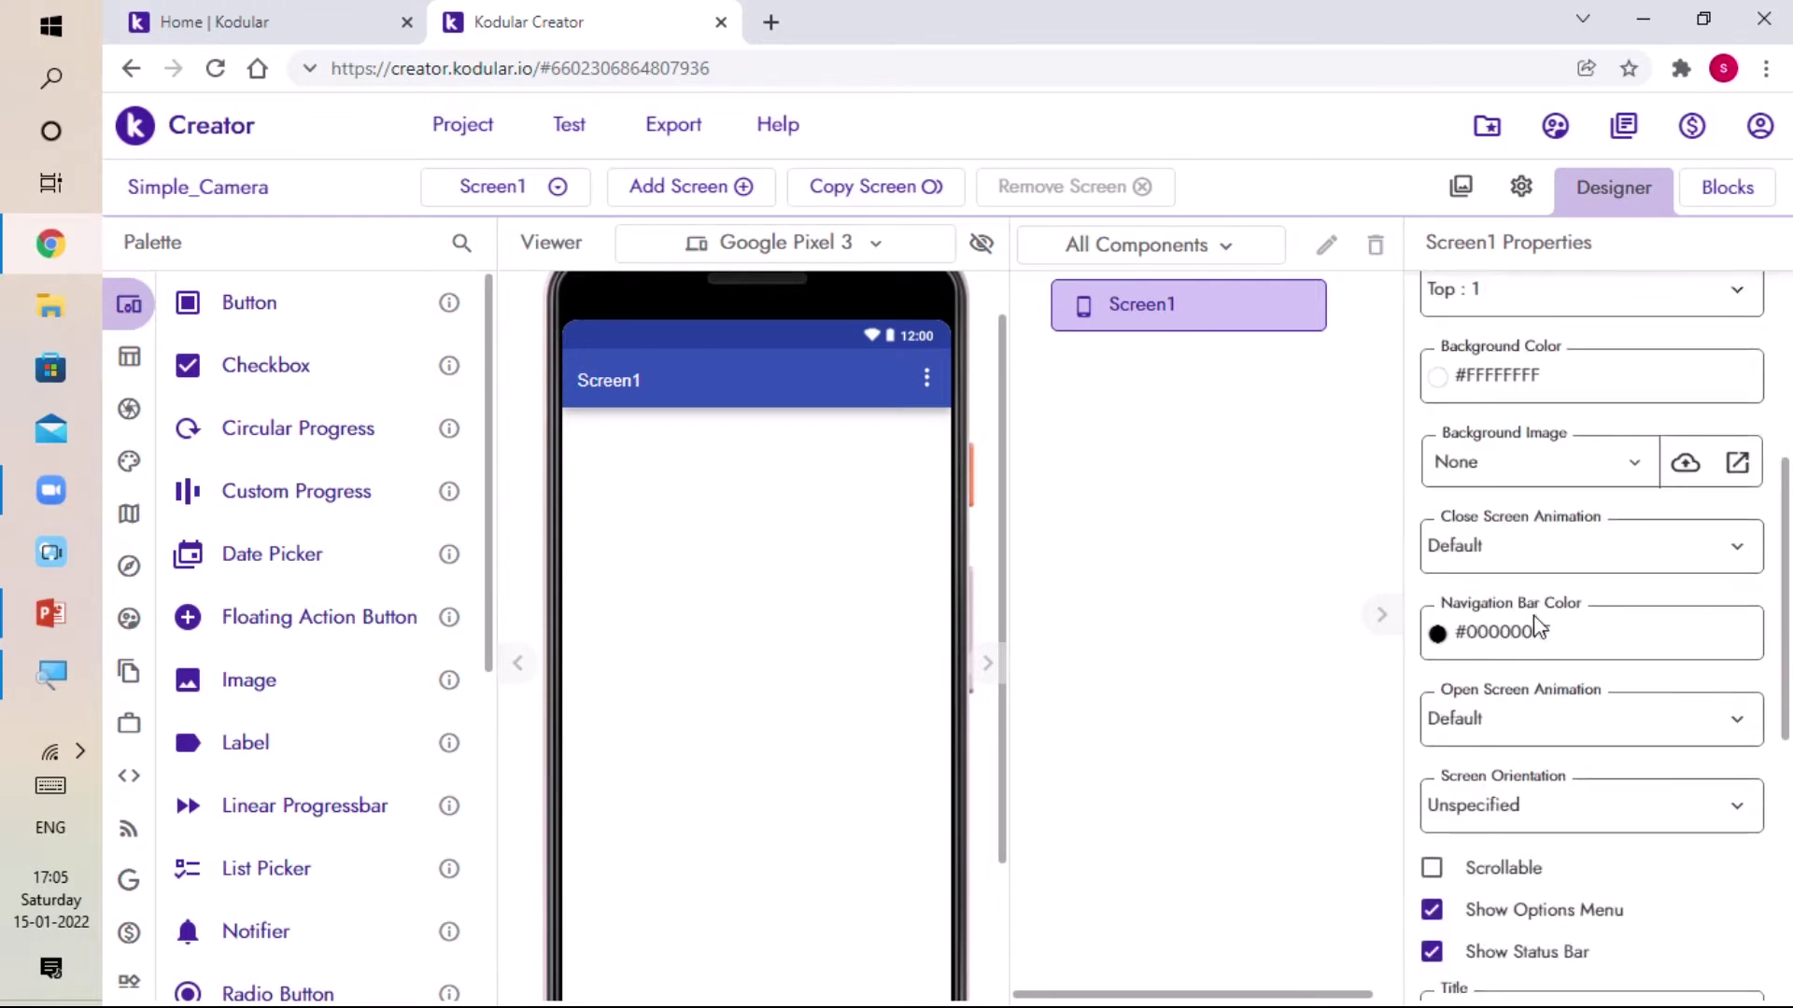
pyautogui.scroll(-3, 1533, 616)
pyautogui.scroll(-3, 1534, 628)
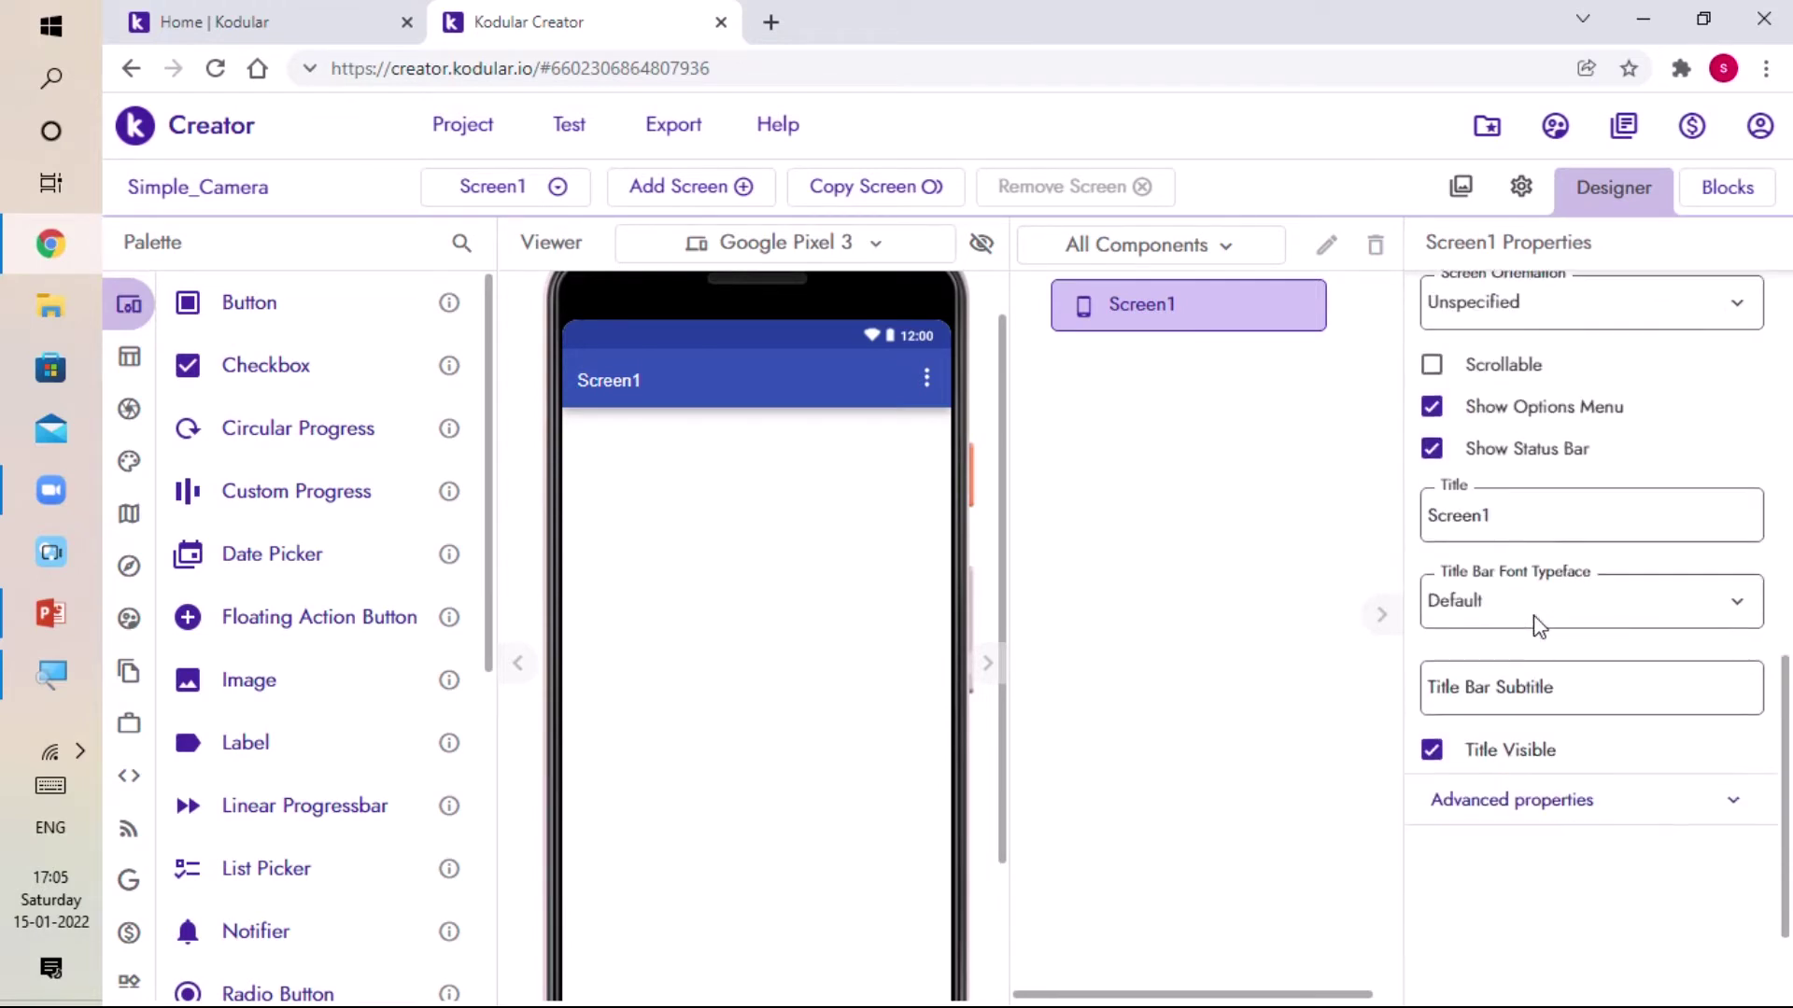
# Change the Screen1 Title from Screen1 to Camera
pyautogui.doubleClick(1520, 517)
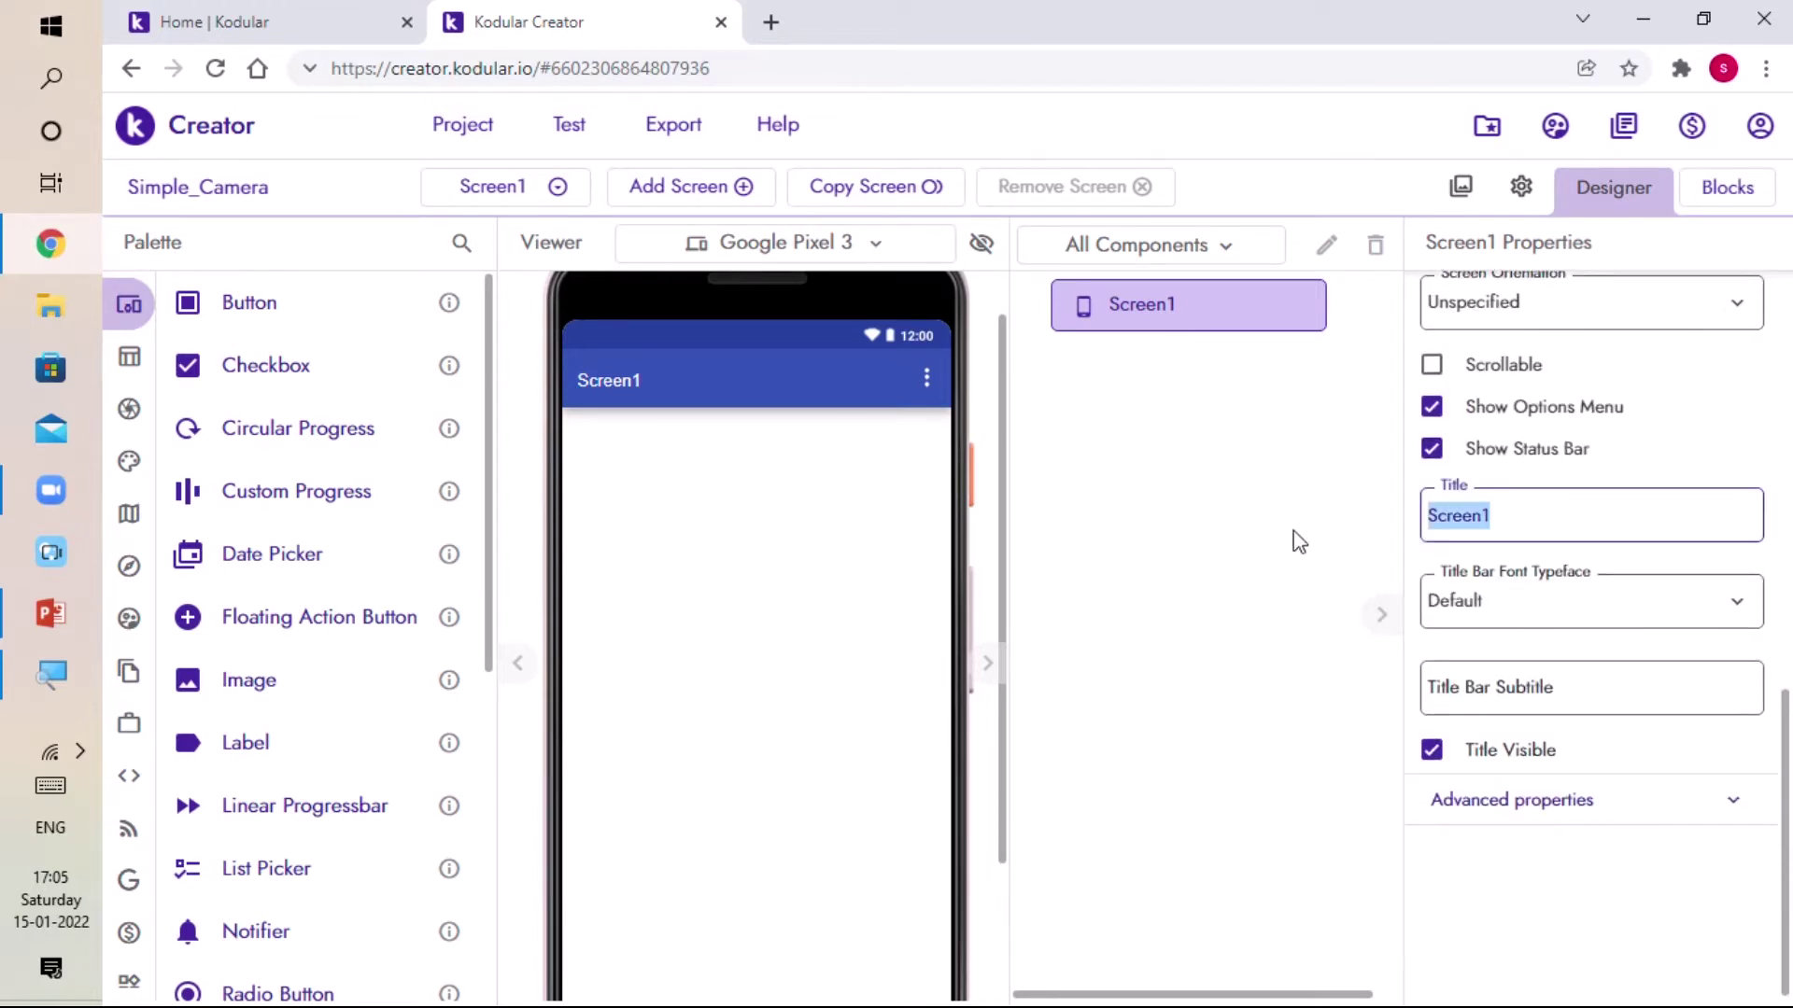
pyautogui.press('BackSpace')
pyautogui.write('Camera')
pyautogui.press('Return')
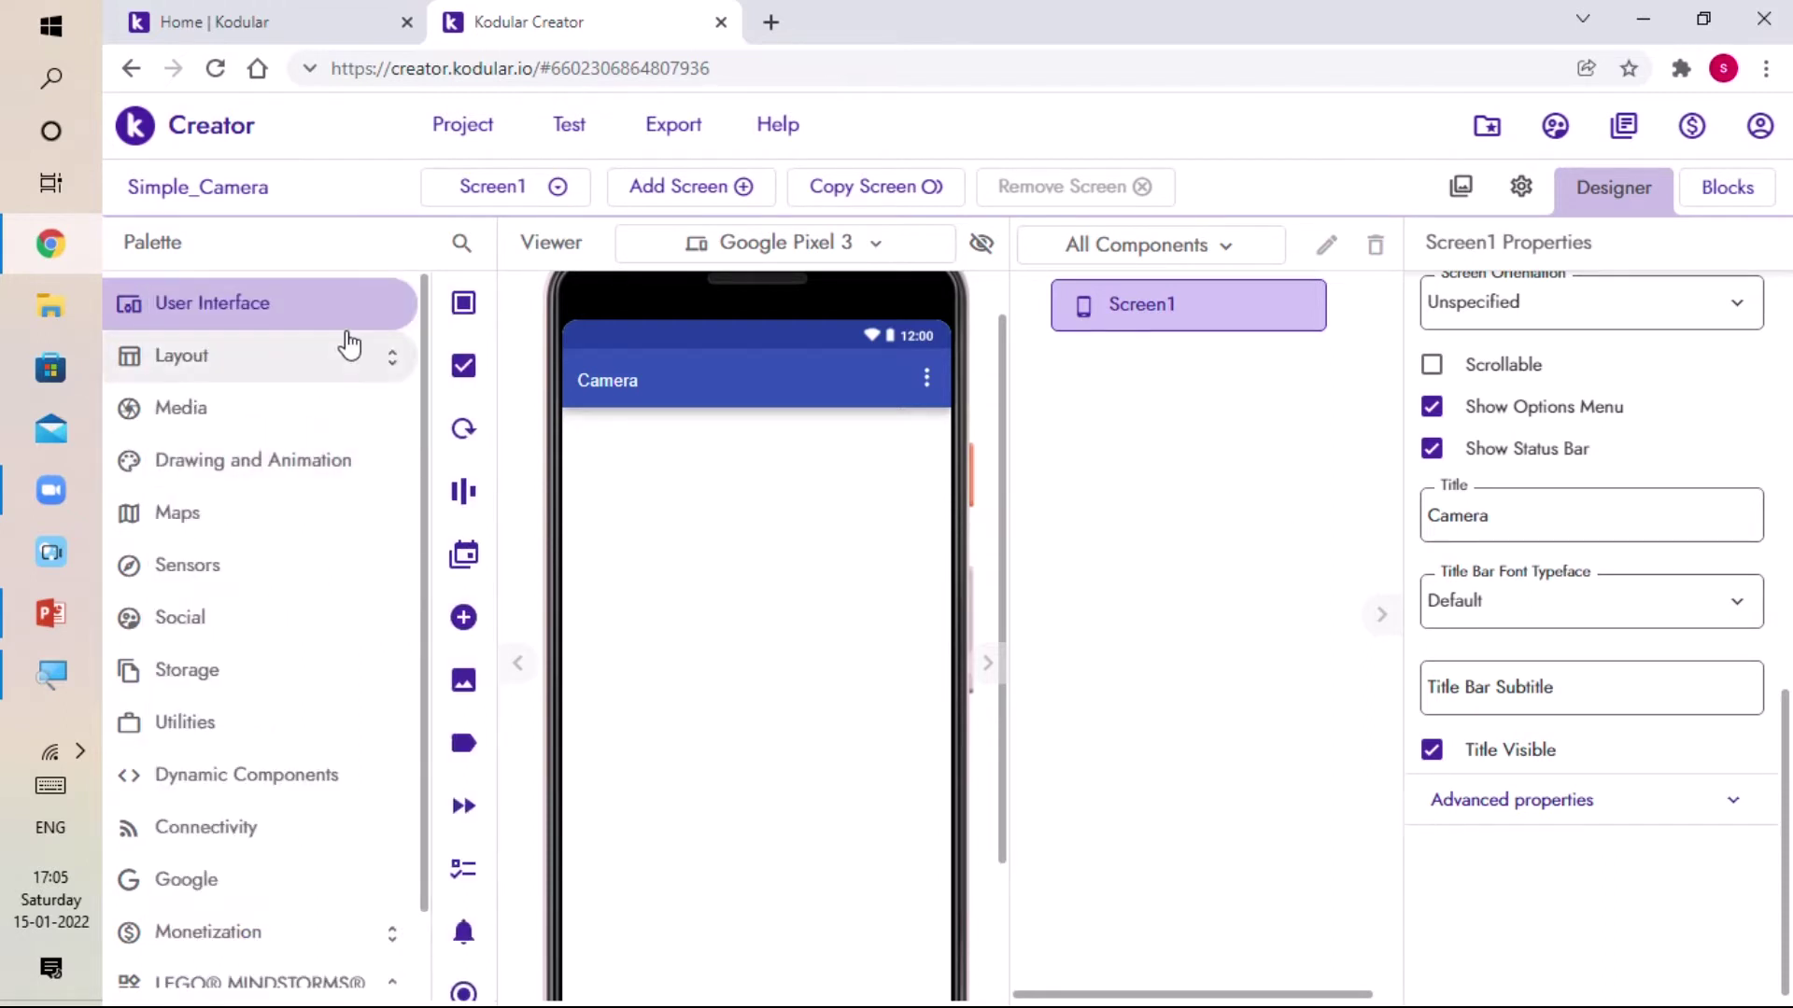
# Add Button1, a Camera1 media component and Image1 below the button to the screen
pyautogui.moveTo(248, 304); pyautogui.dragTo(793, 708)
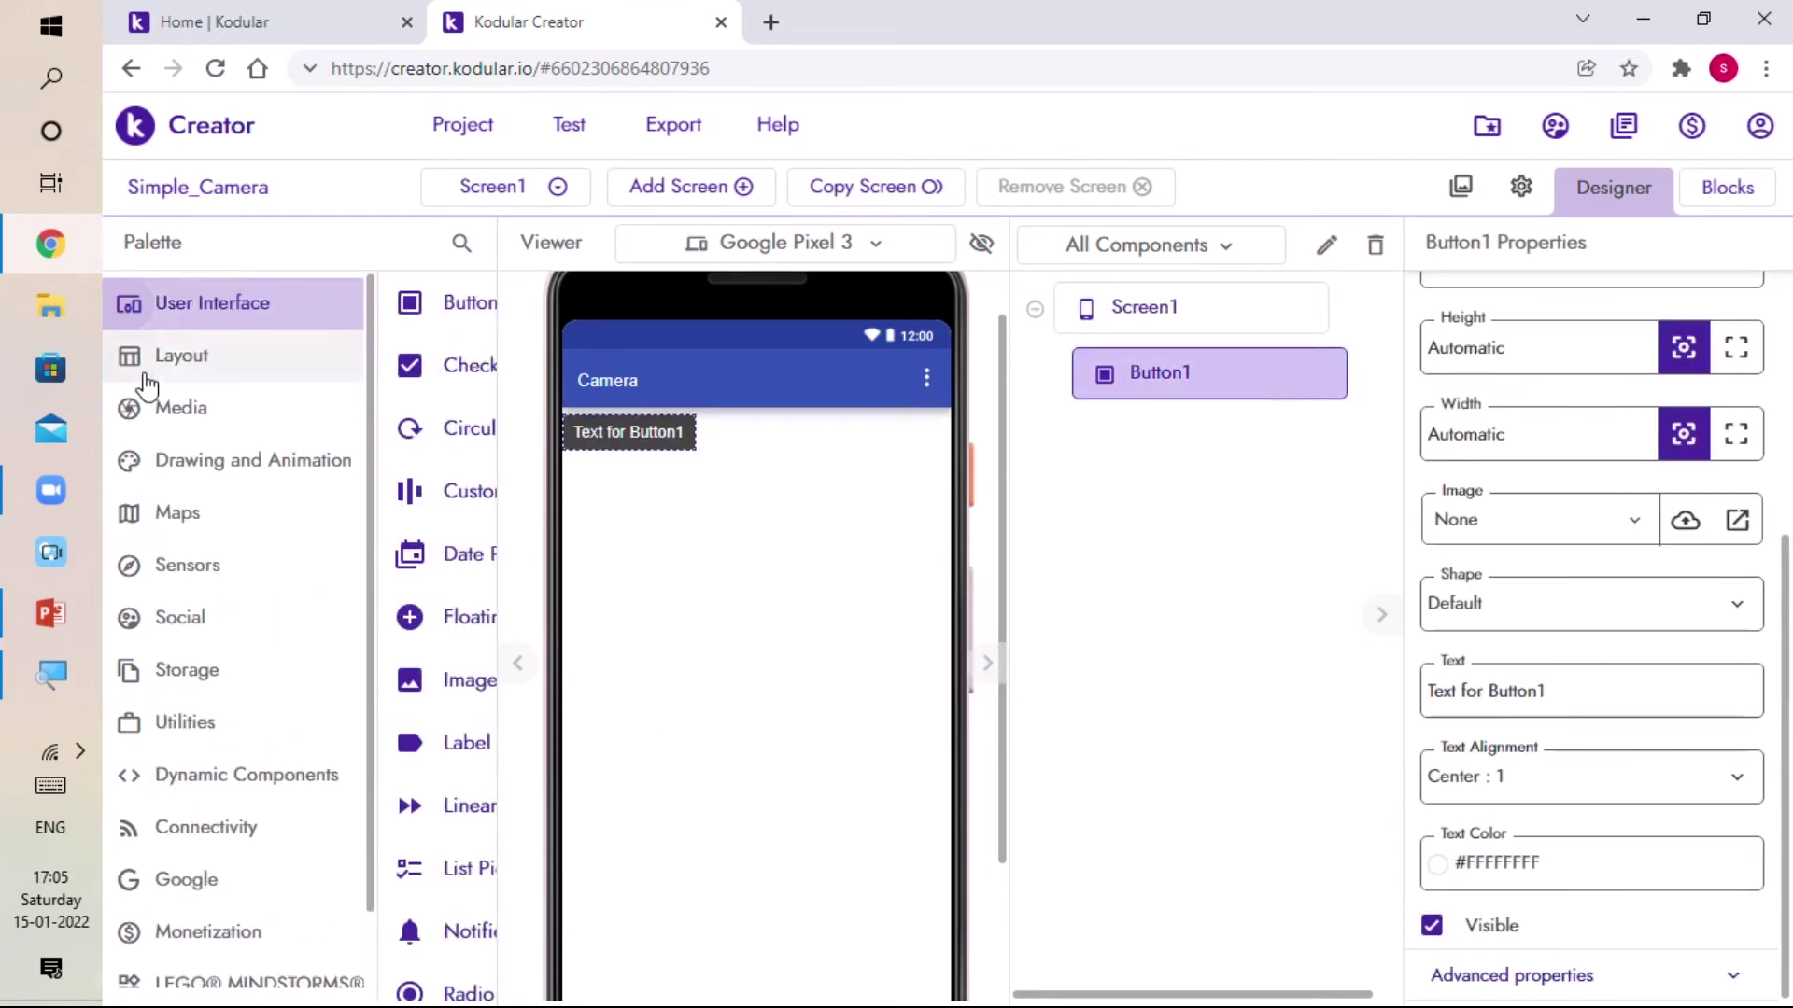
pyautogui.click(182, 408)
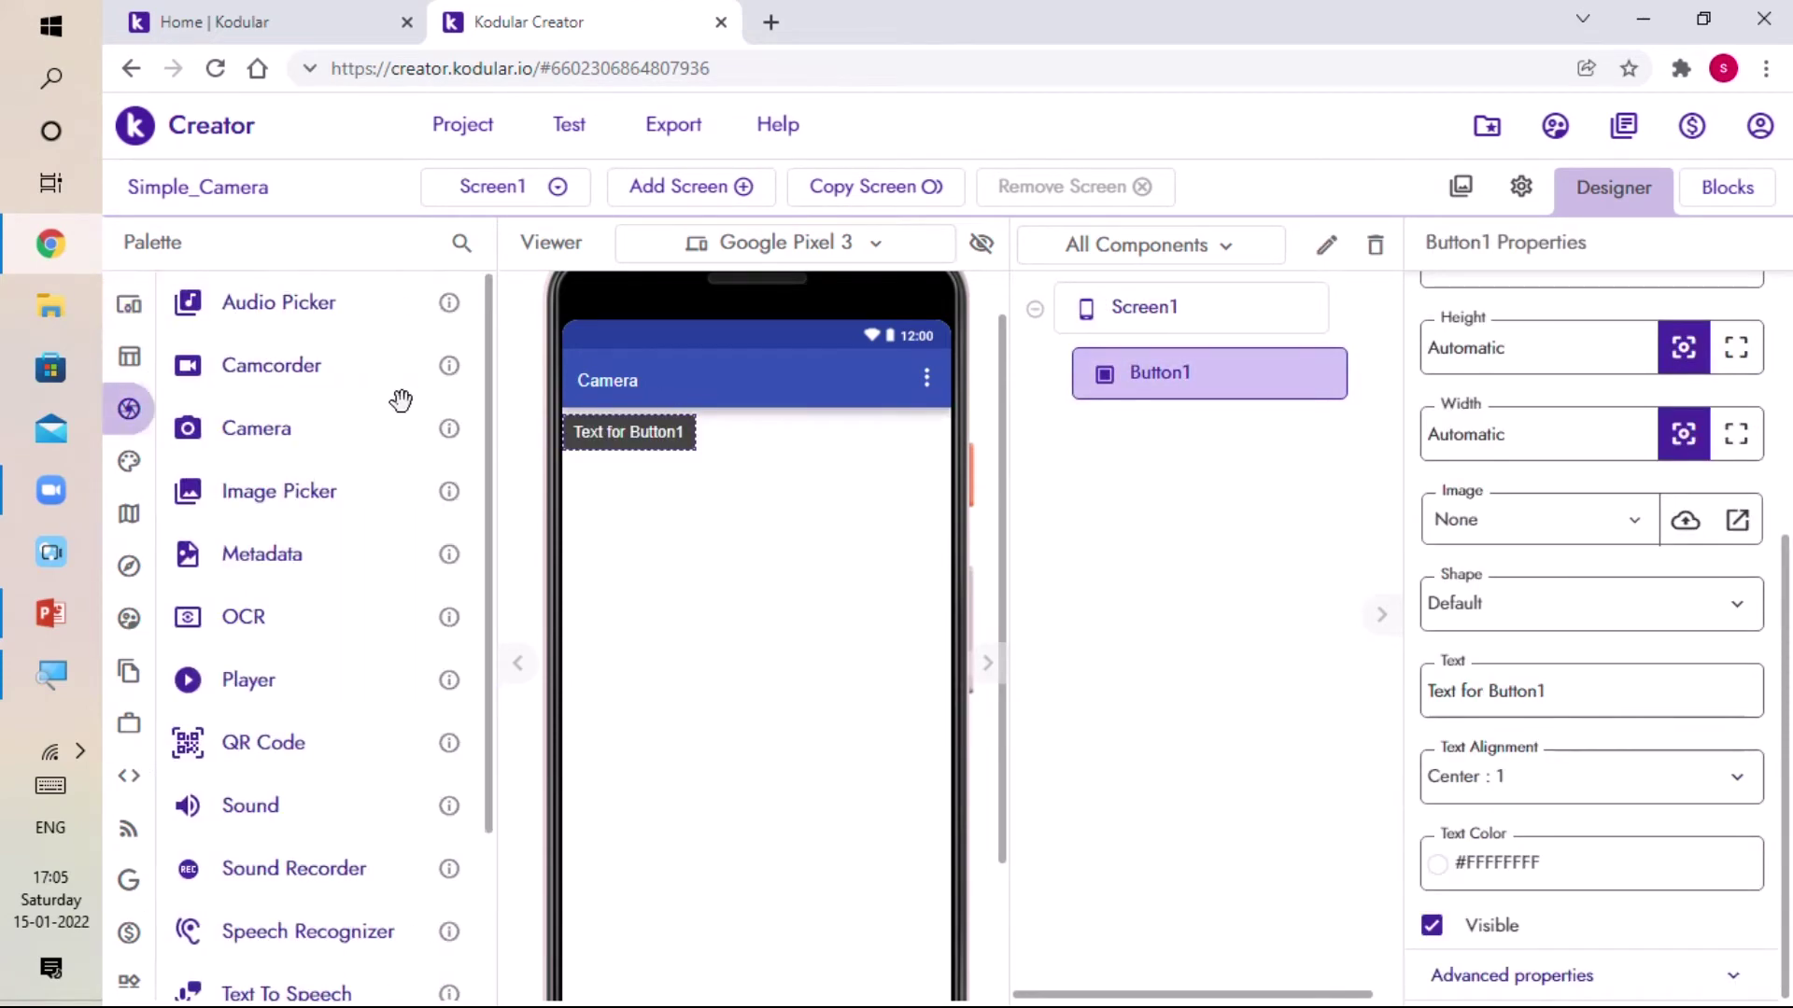
pyautogui.moveTo(266, 429); pyautogui.dragTo(800, 426)
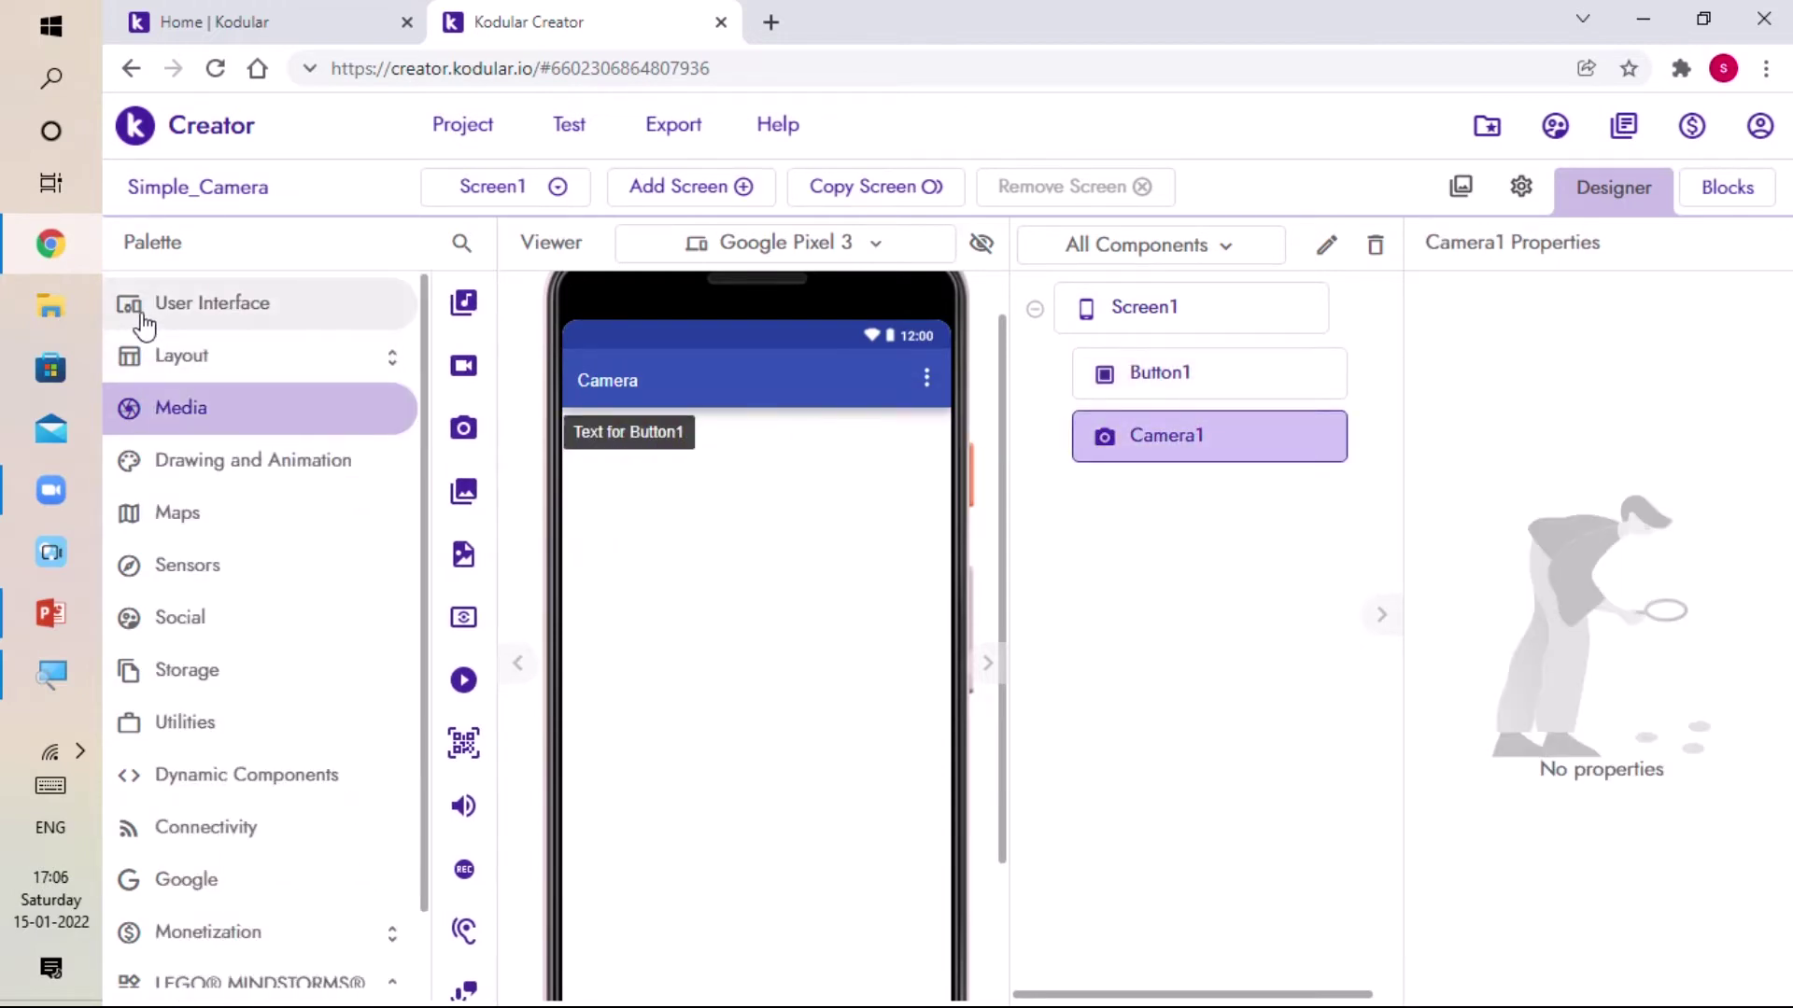
pyautogui.click(211, 304)
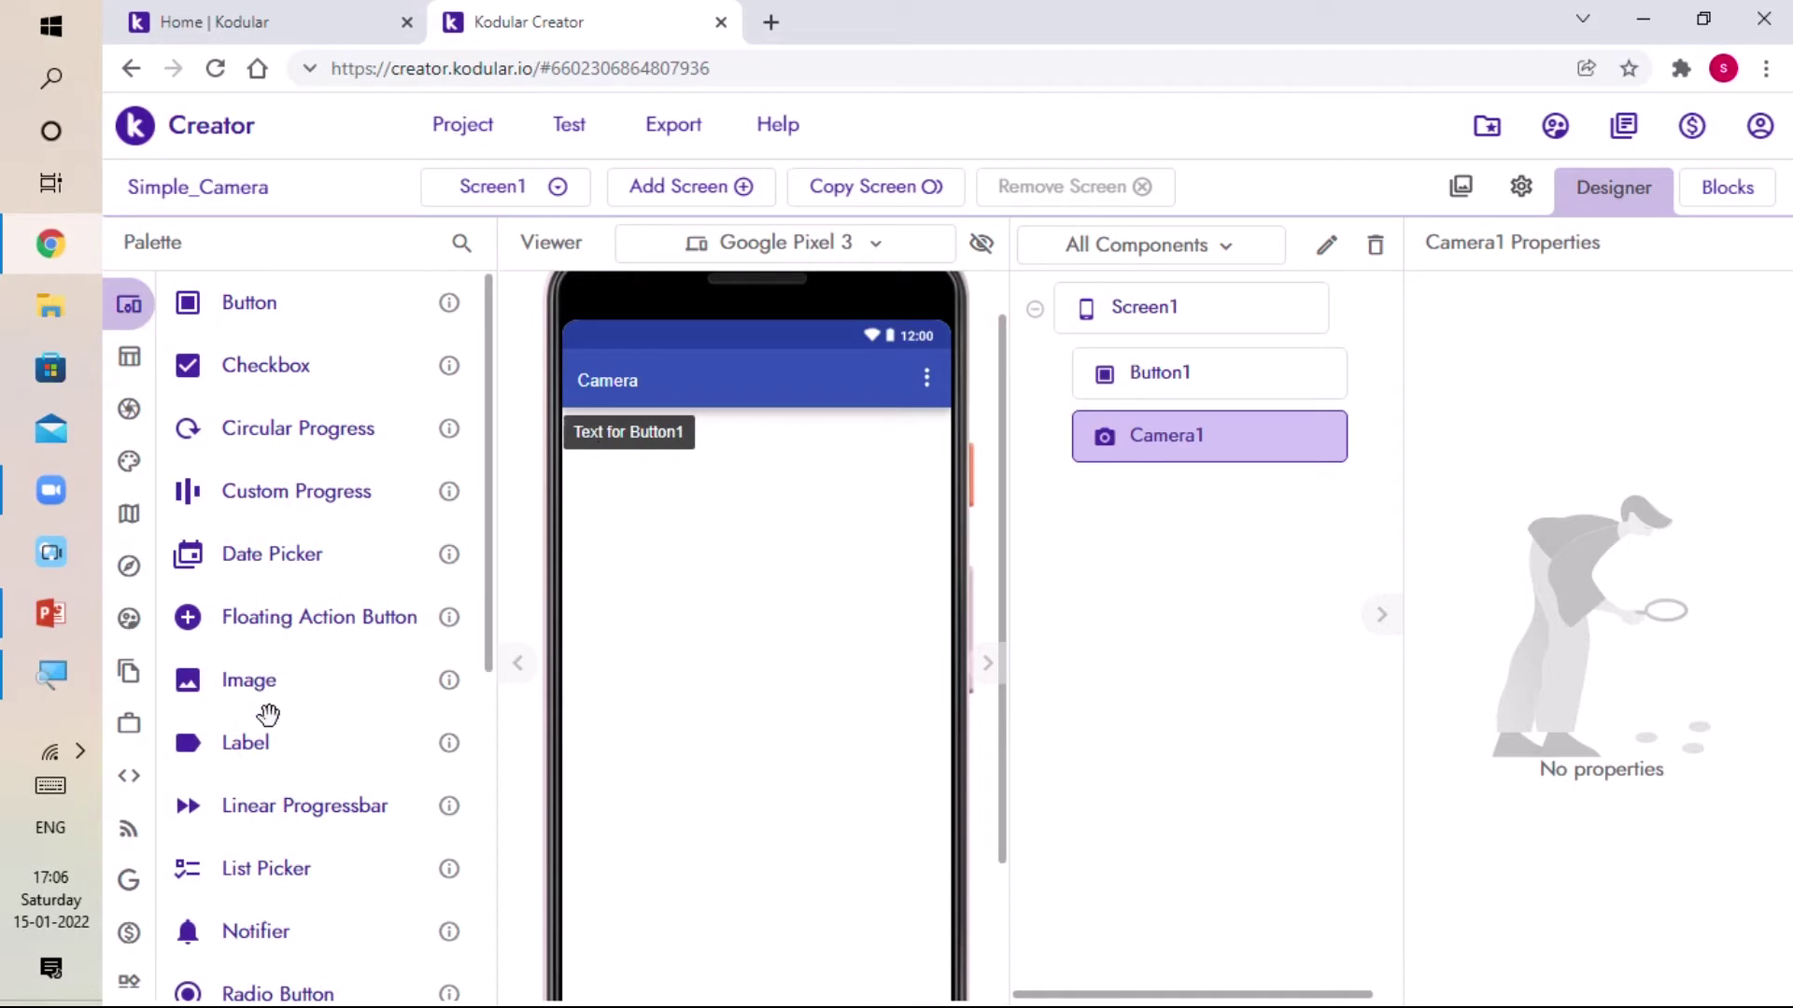
pyautogui.moveTo(251, 682); pyautogui.dragTo(798, 618)
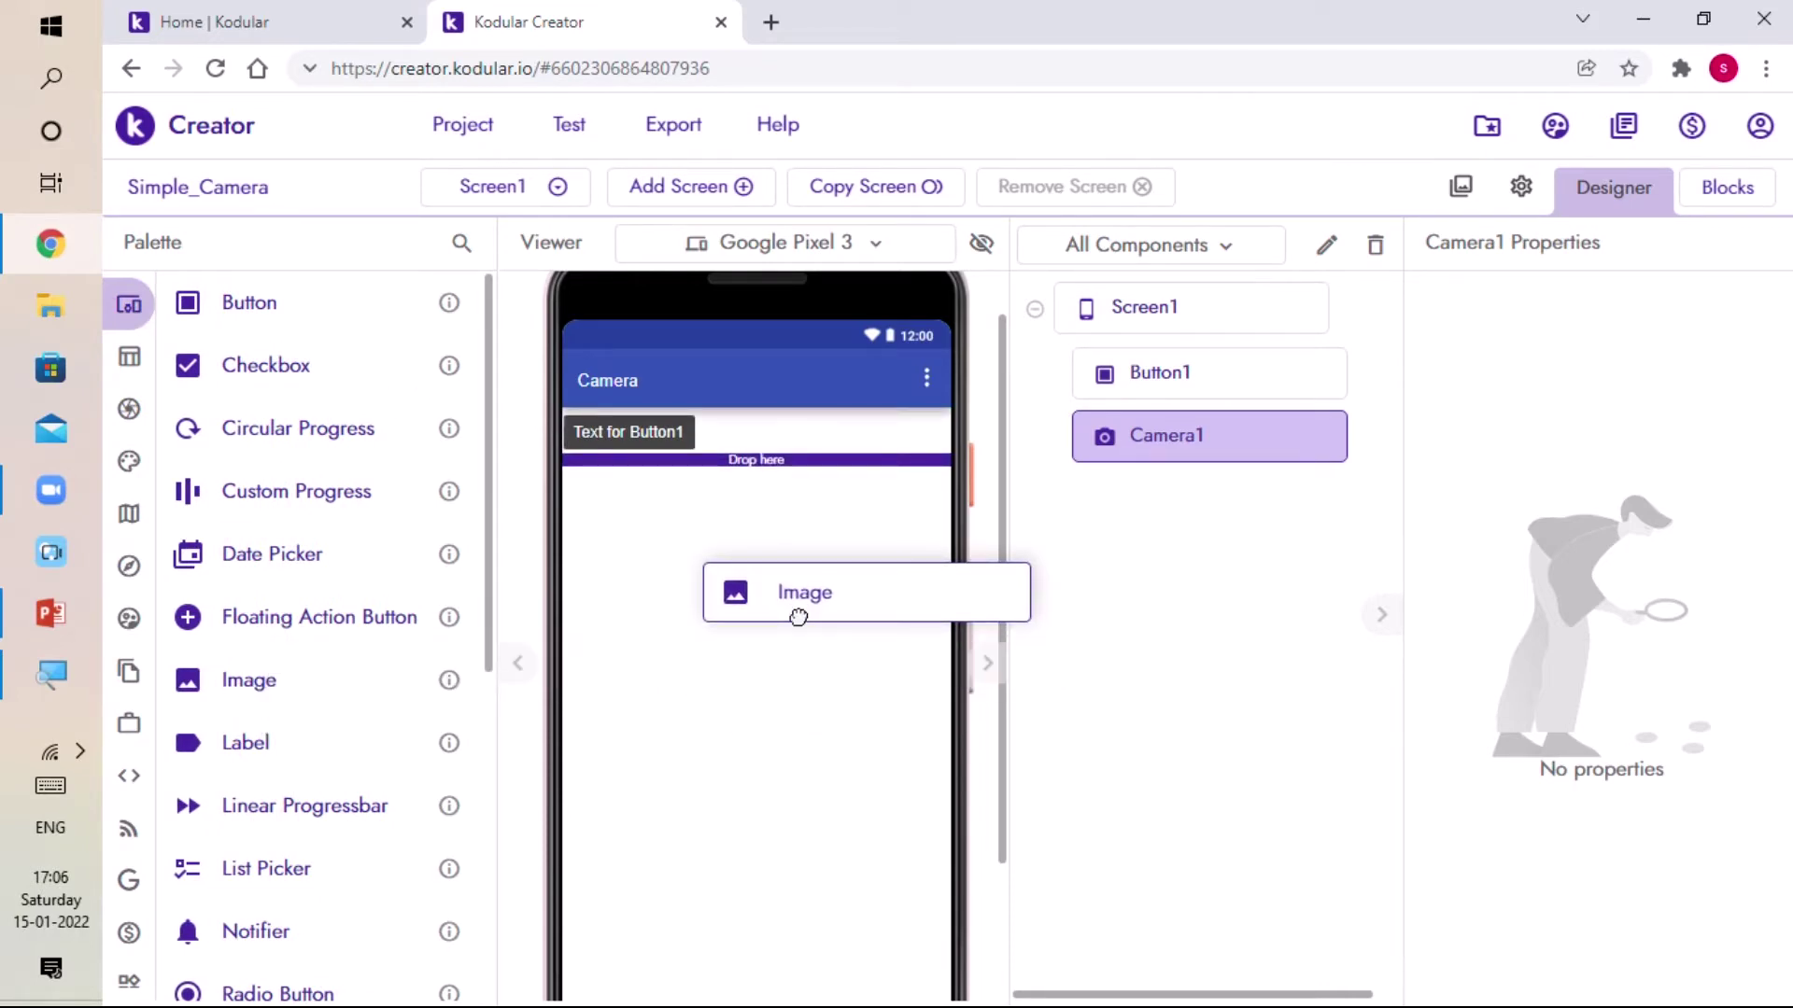
pyautogui.moveTo(798, 618); pyautogui.dragTo(798, 618)
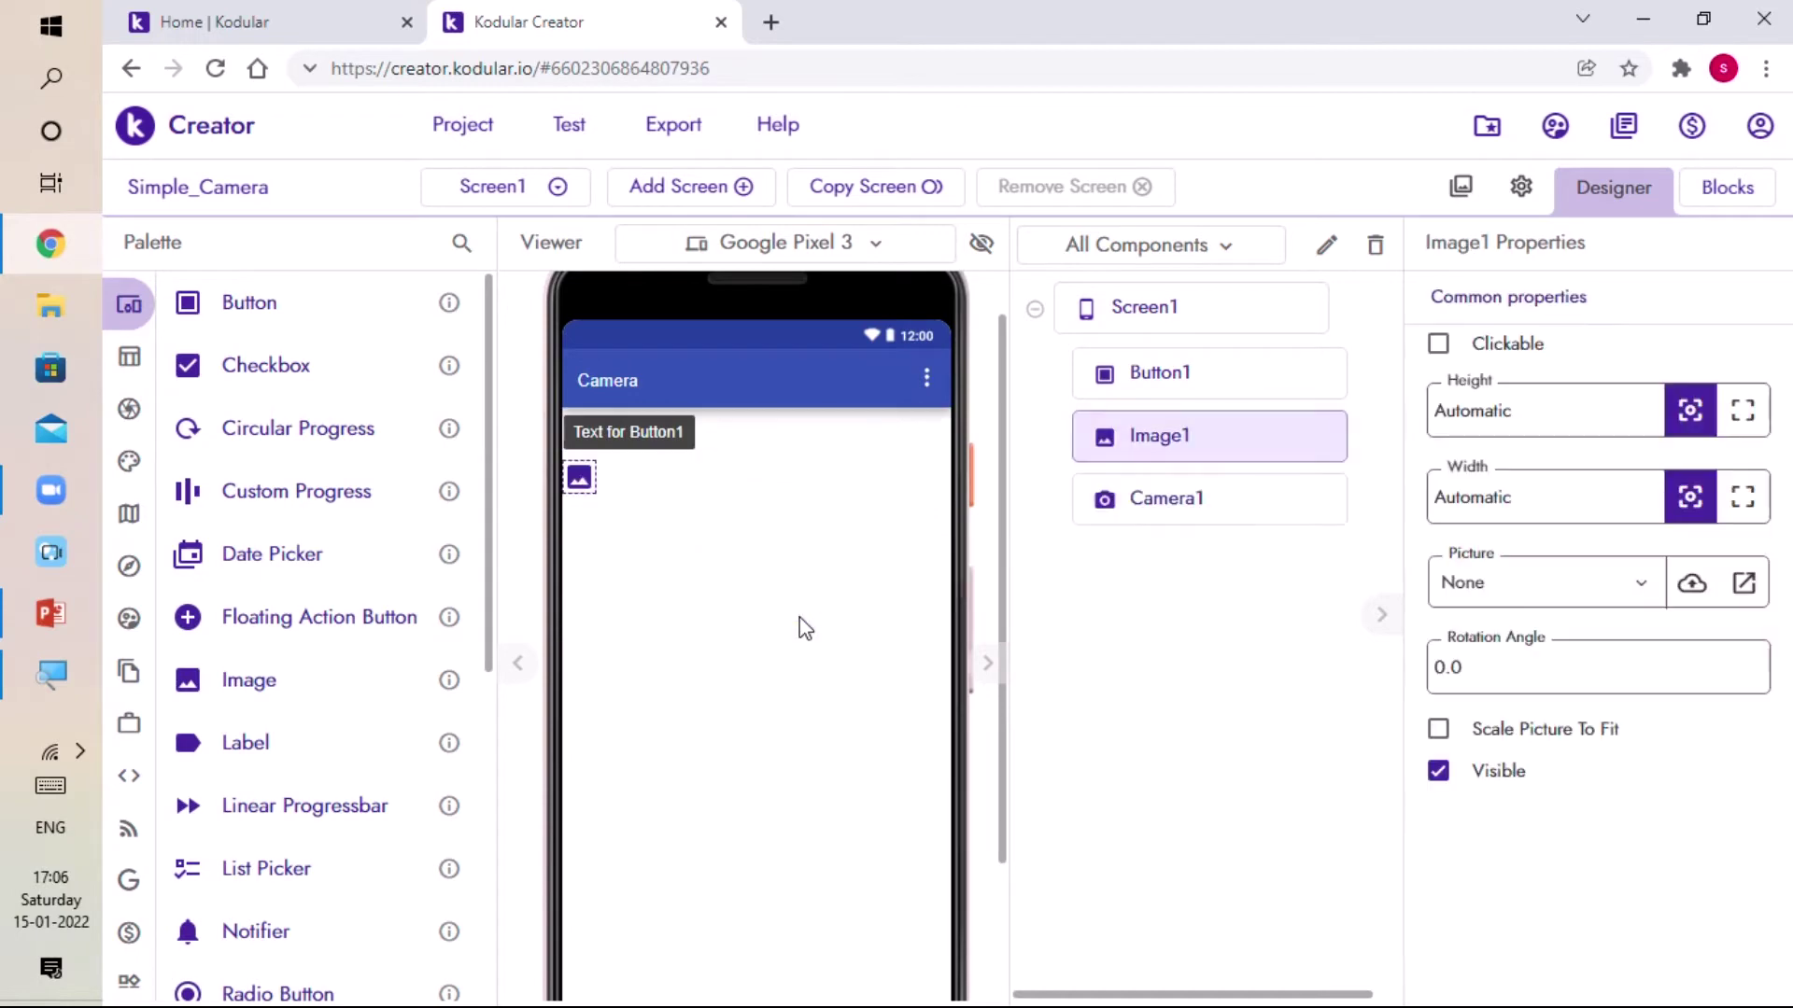
pyautogui.click(673, 438)
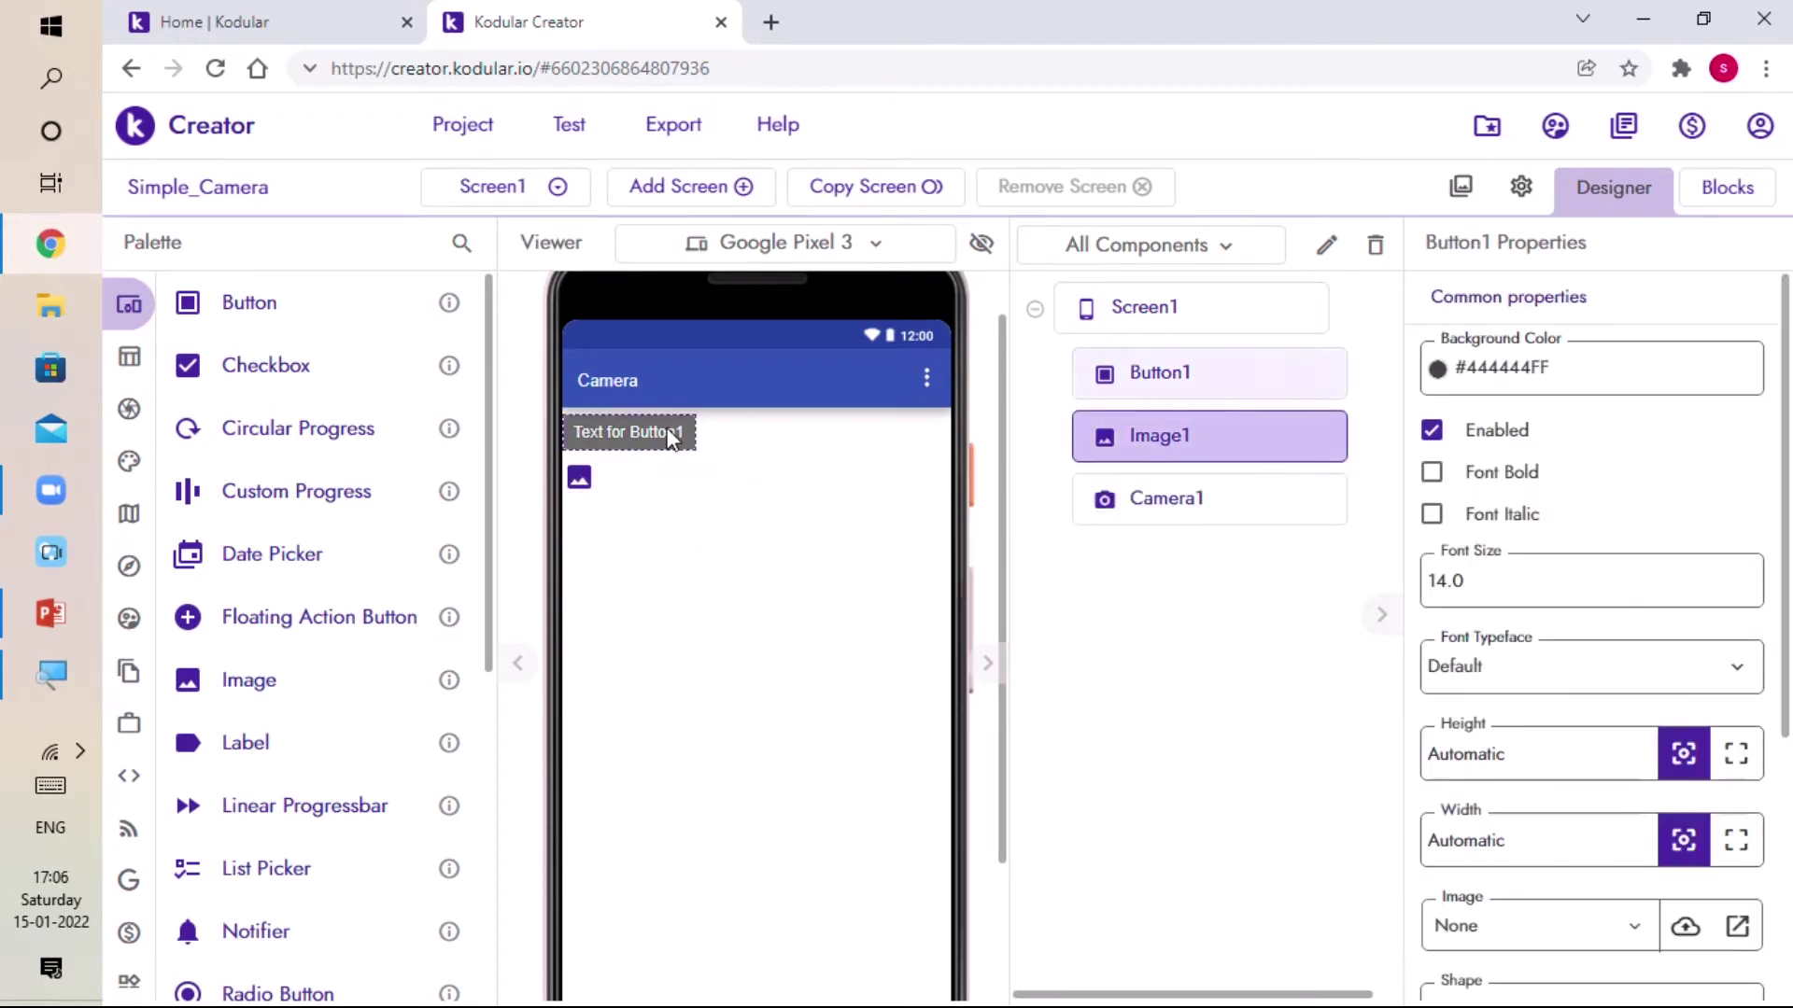
# Set Button1 and Image1 Height and Width to Fill parent
pyautogui.click(1737, 756)
pyautogui.click(1736, 842)
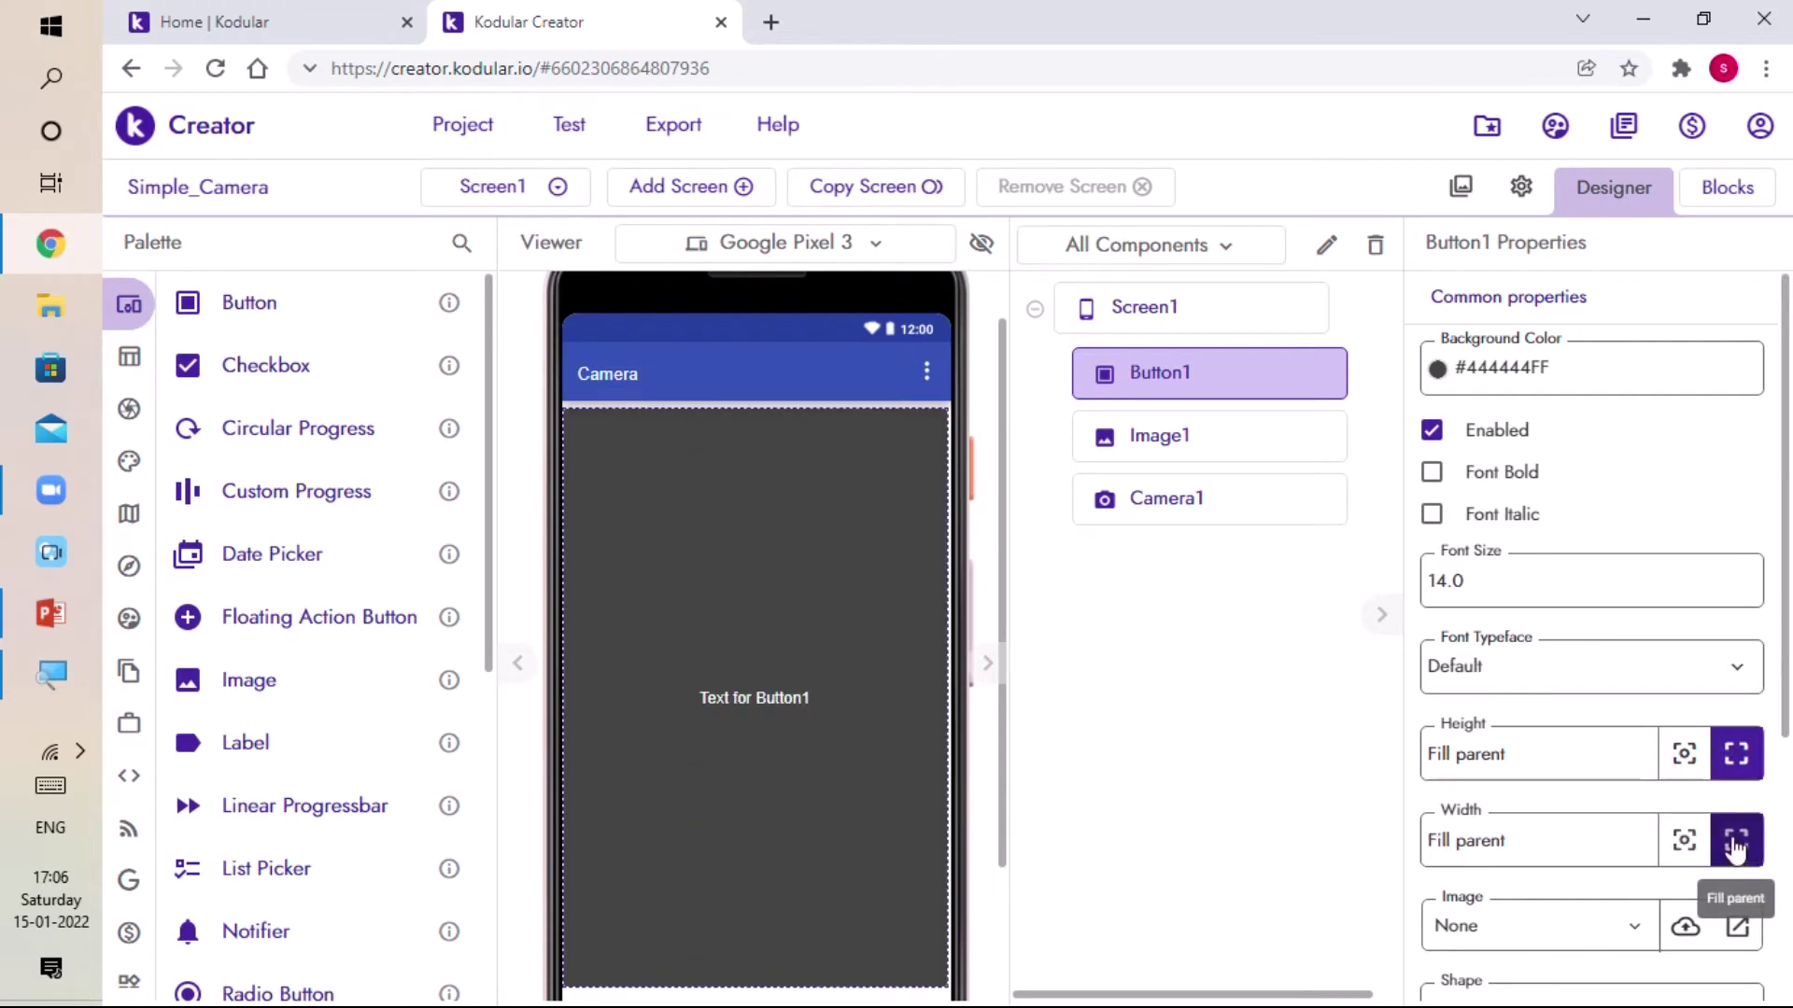
pyautogui.click(1161, 435)
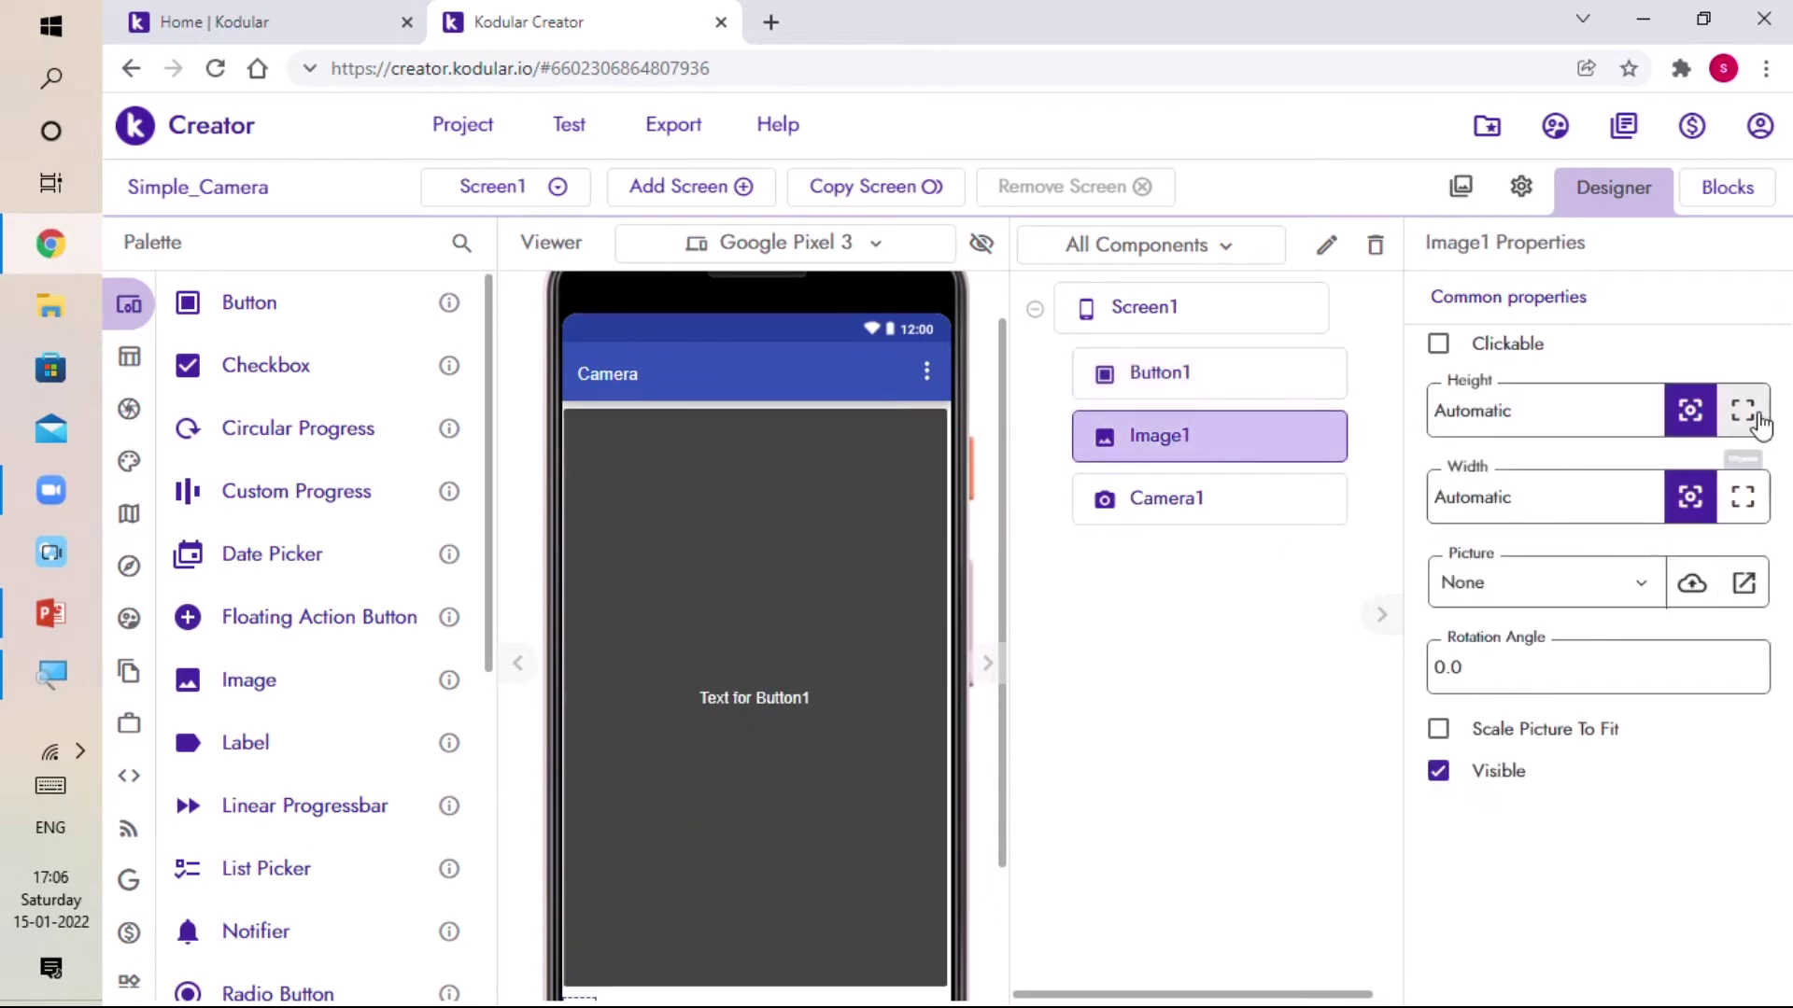
pyautogui.click(1744, 411)
pyautogui.click(1743, 498)
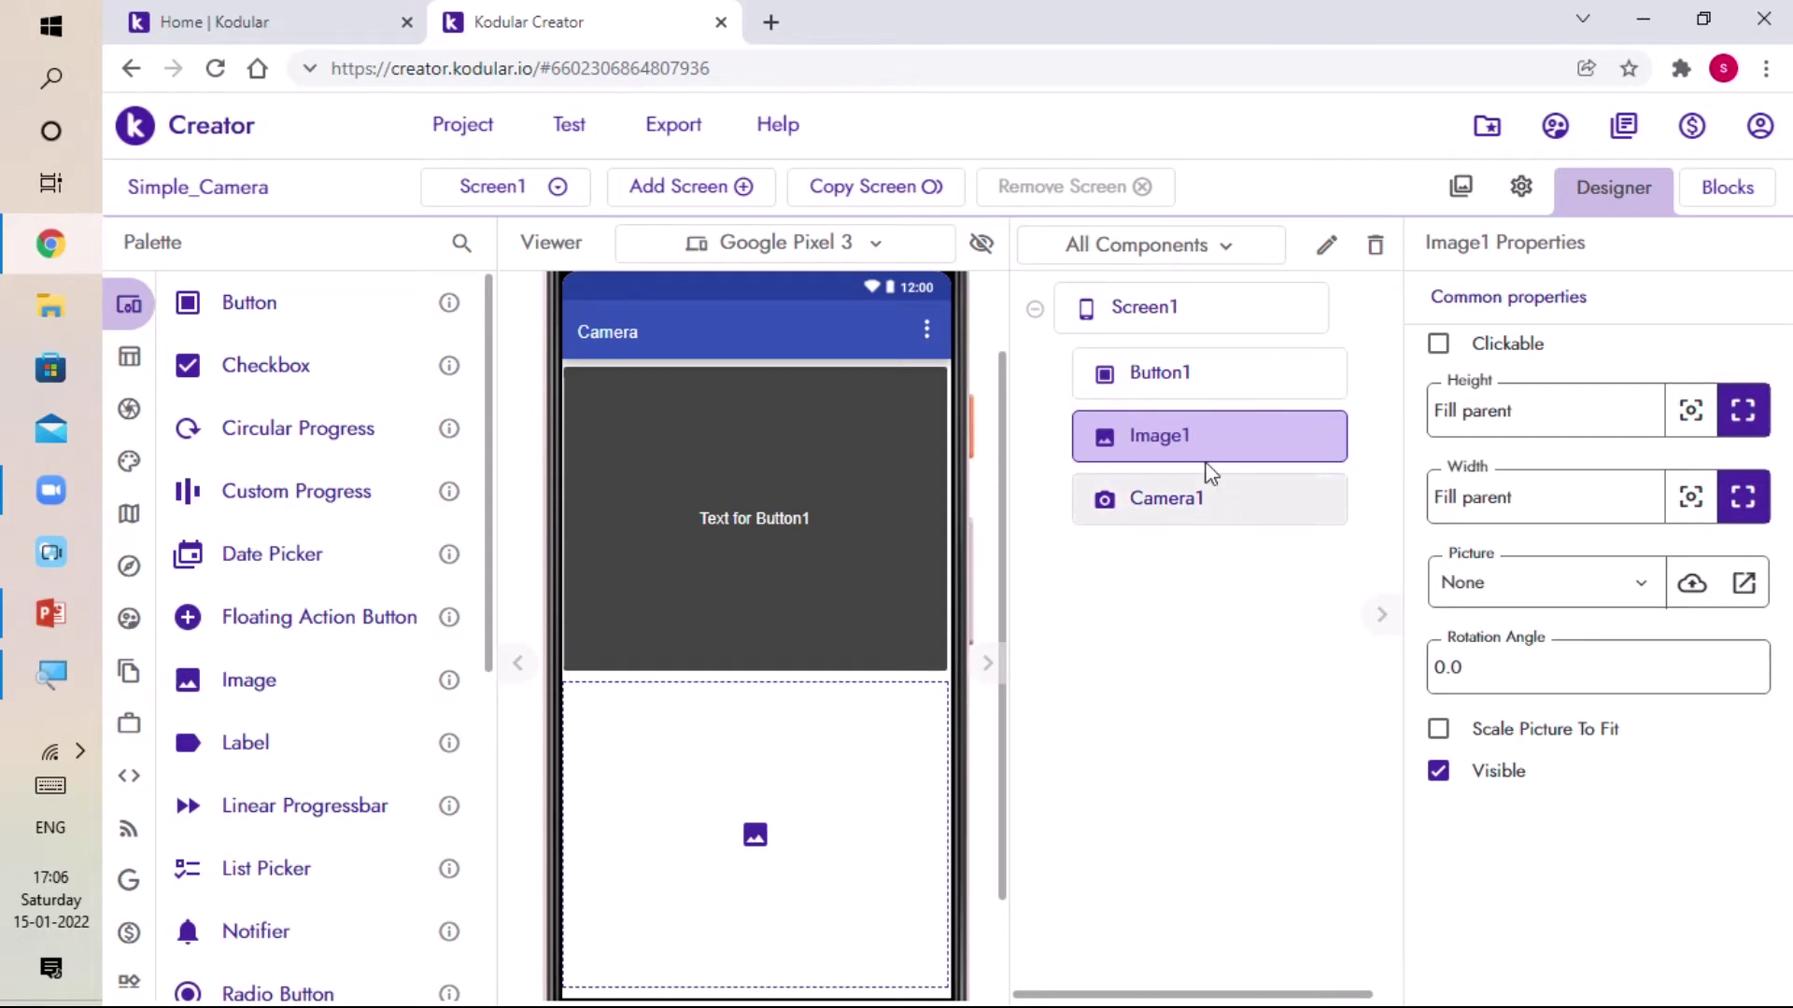
# Give Button1 a 45px height and font size 18
pyautogui.click(1201, 378)
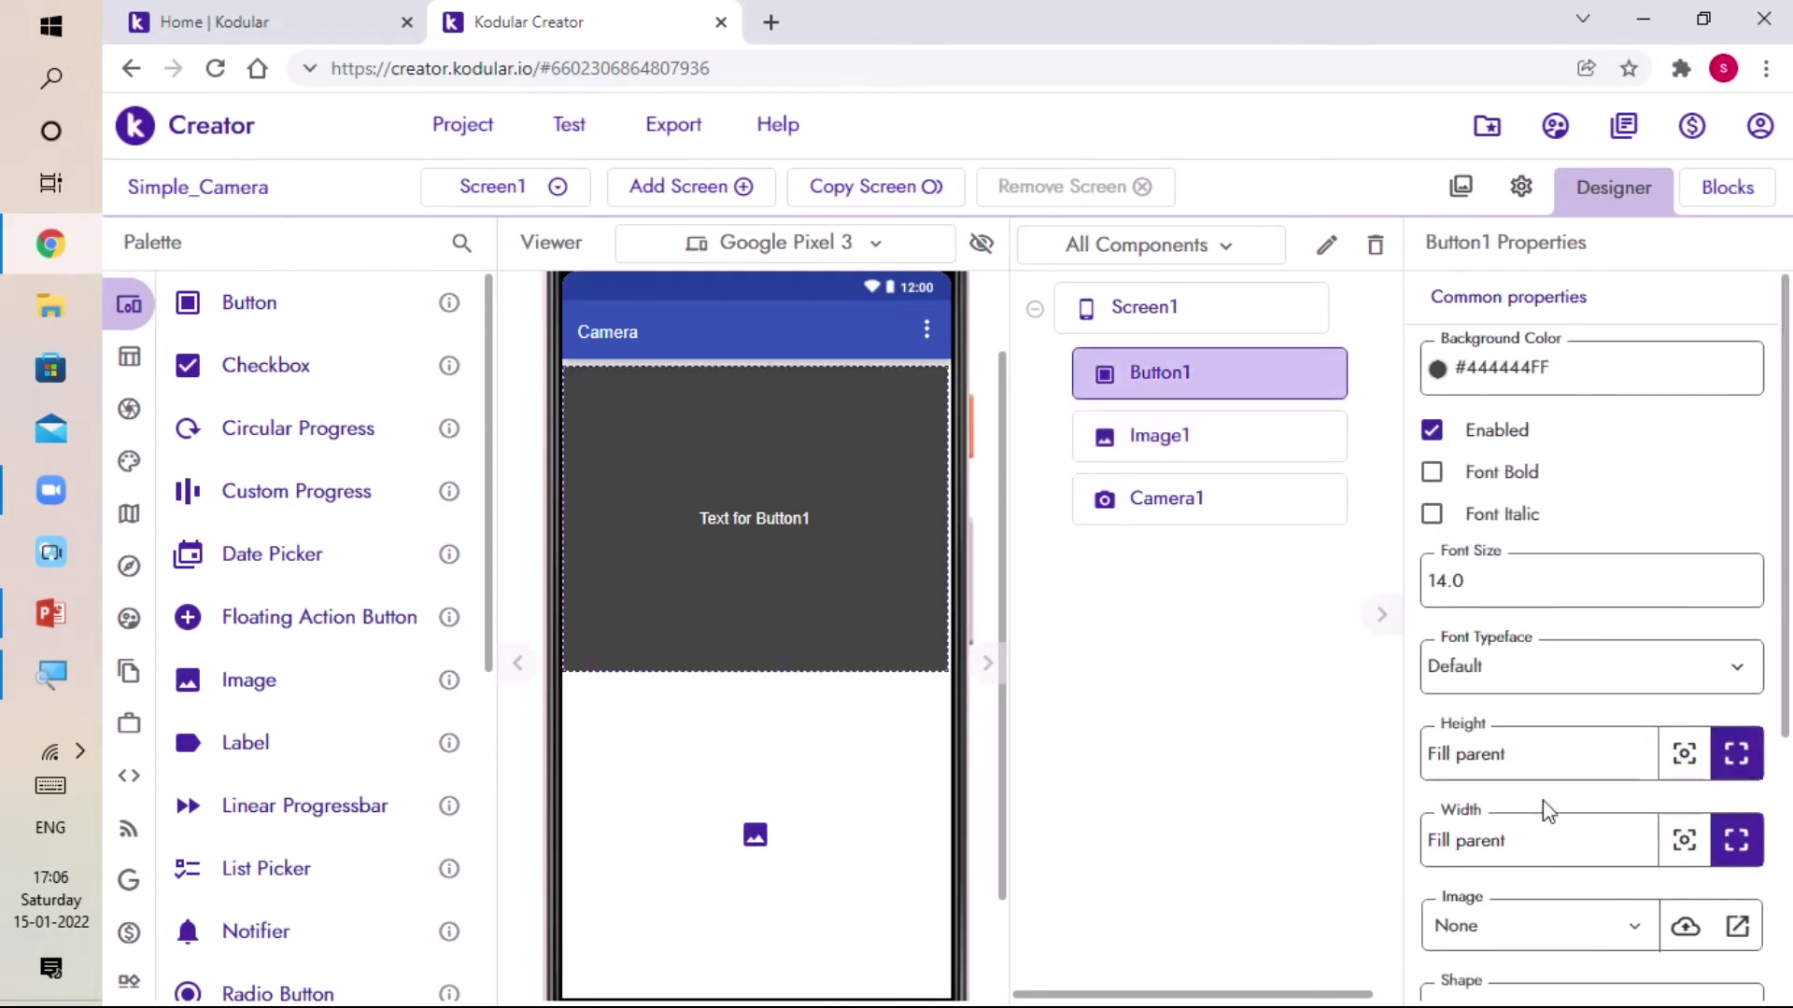
pyautogui.doubleClick(1535, 756)
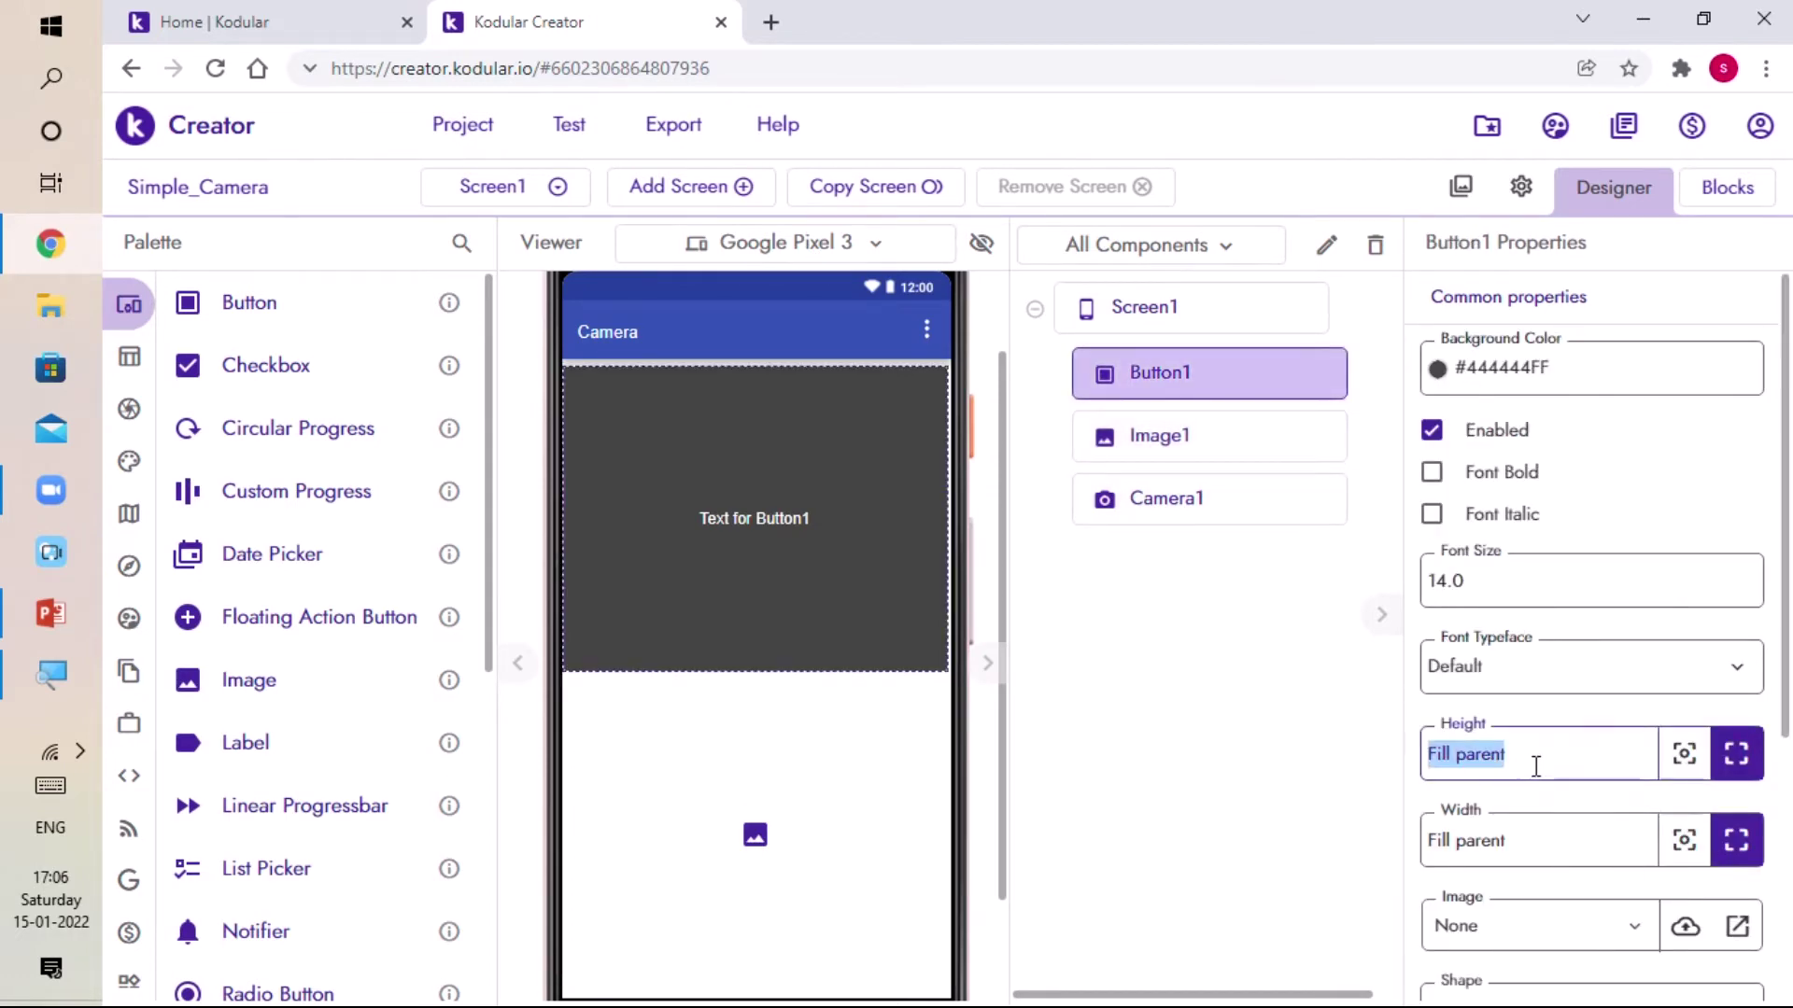
pyautogui.press('BackSpace')
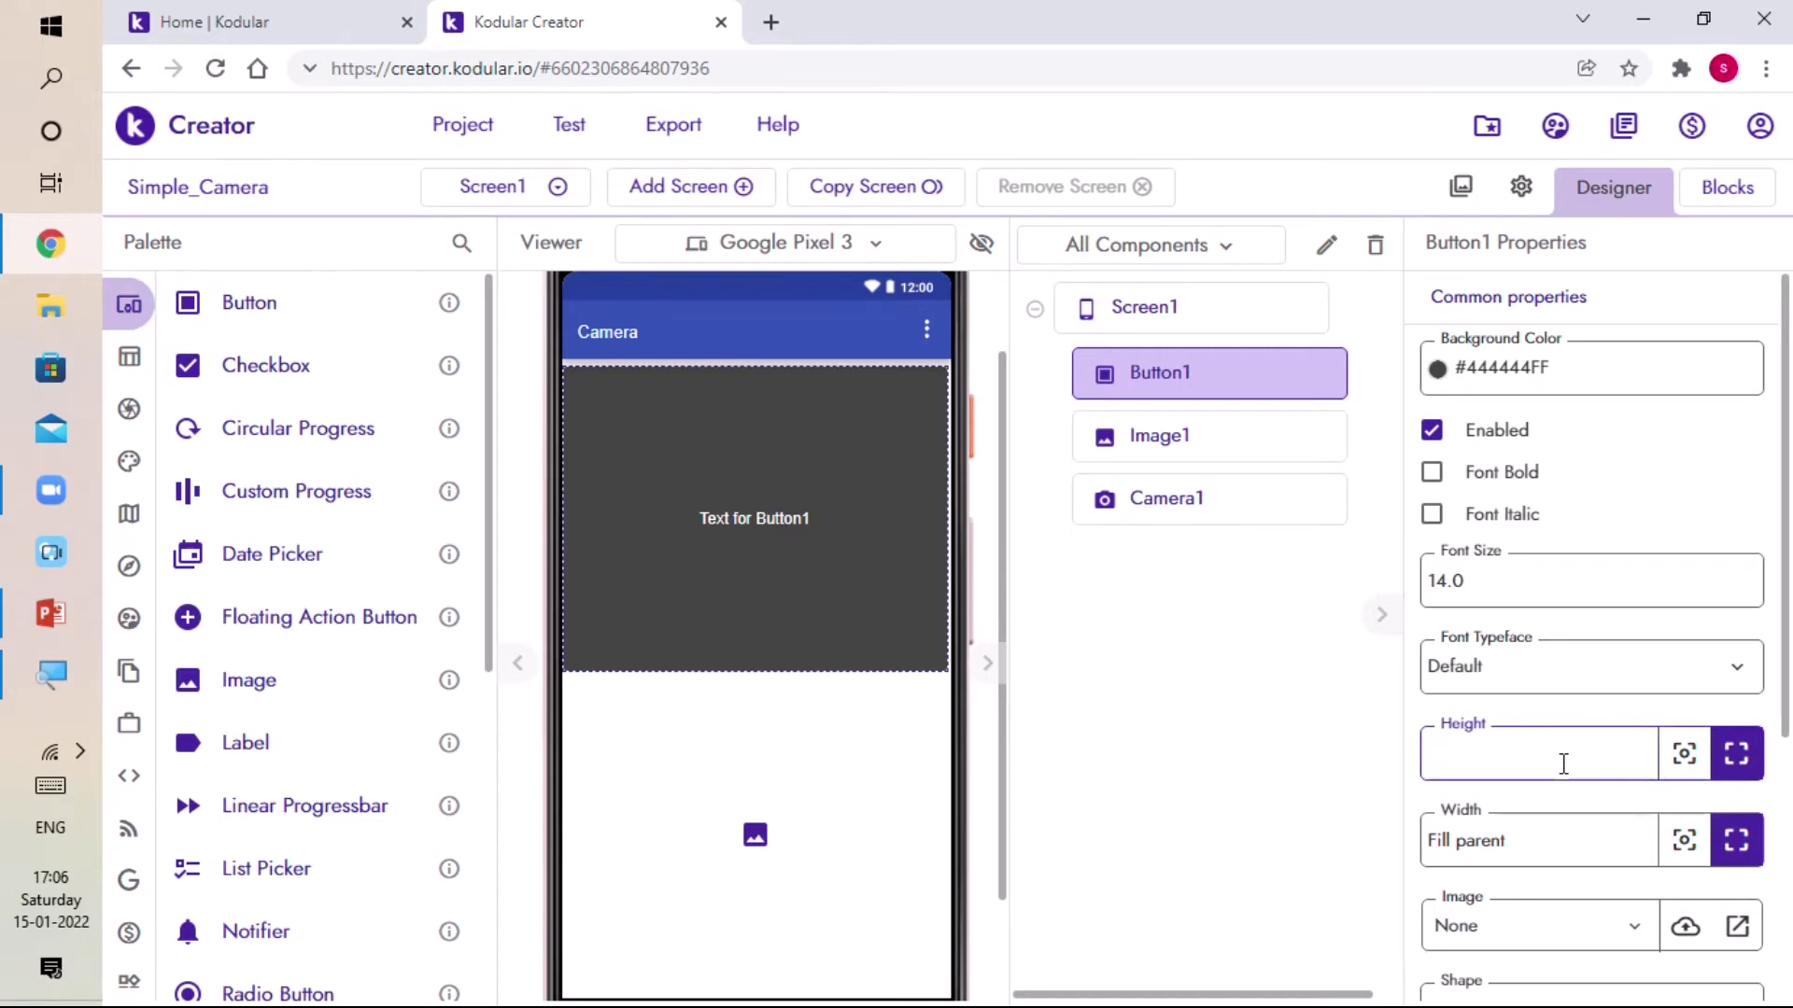
pyautogui.write('12')
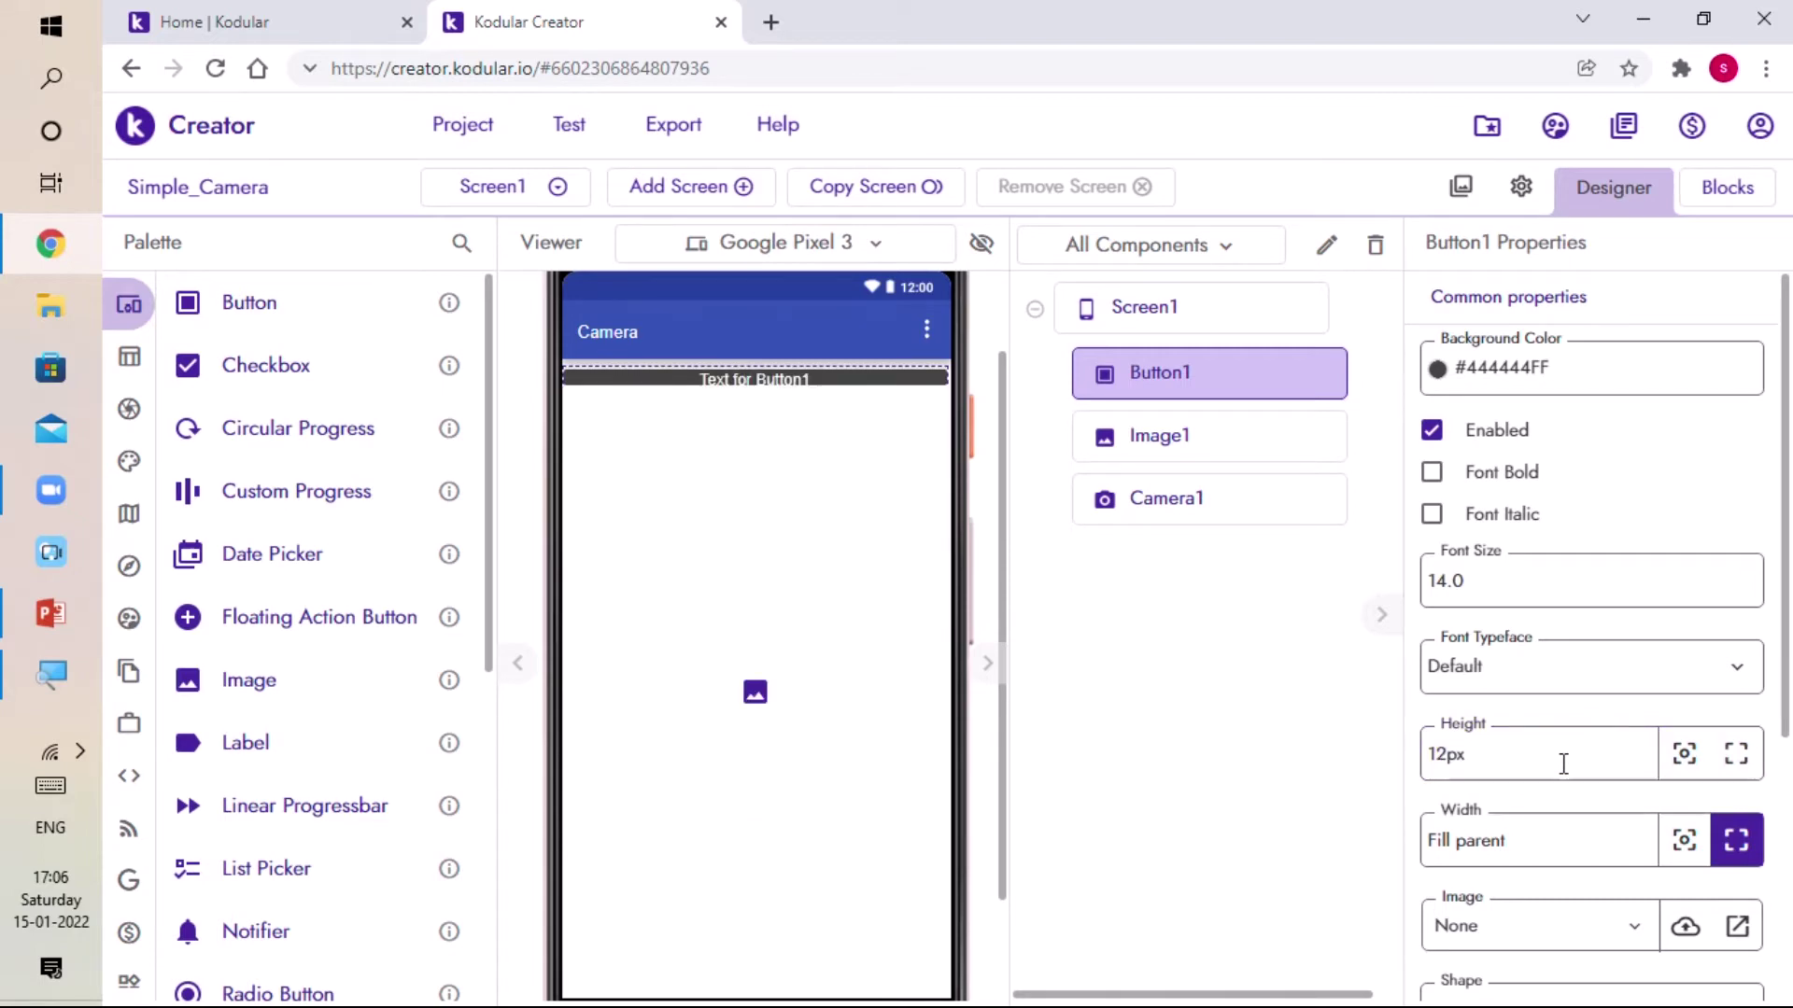
pyautogui.doubleClick(1547, 756)
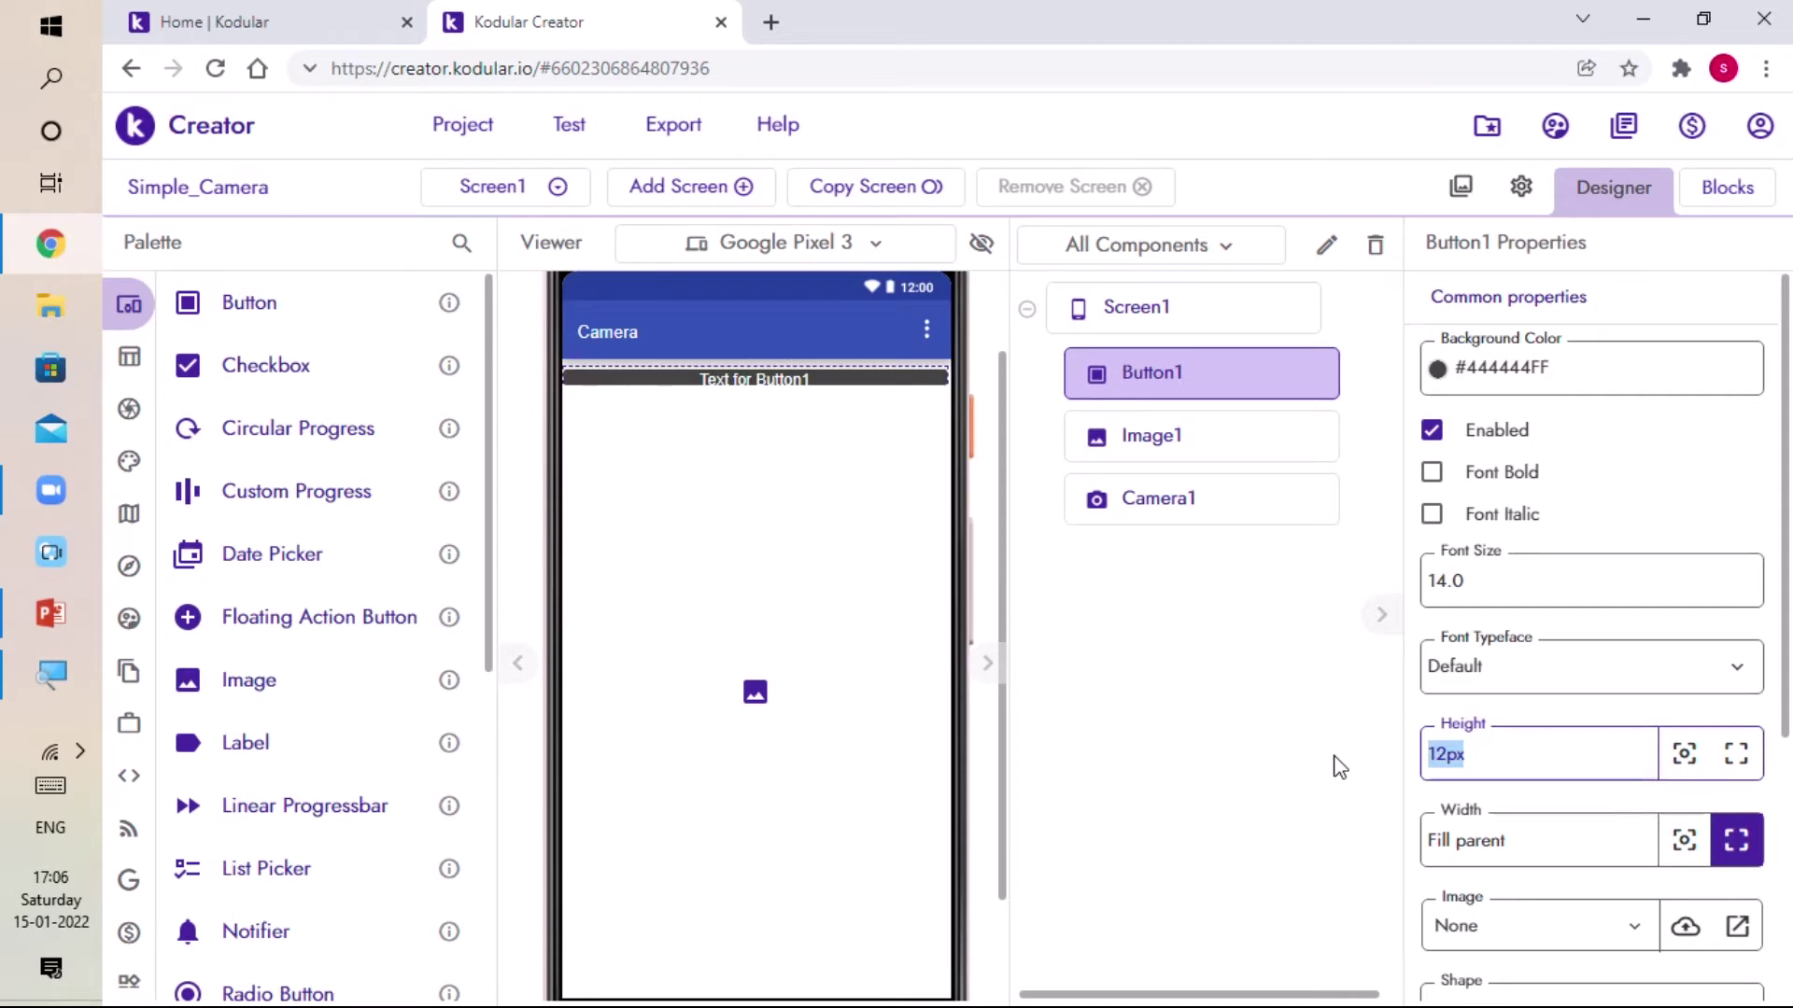
pyautogui.write('45')
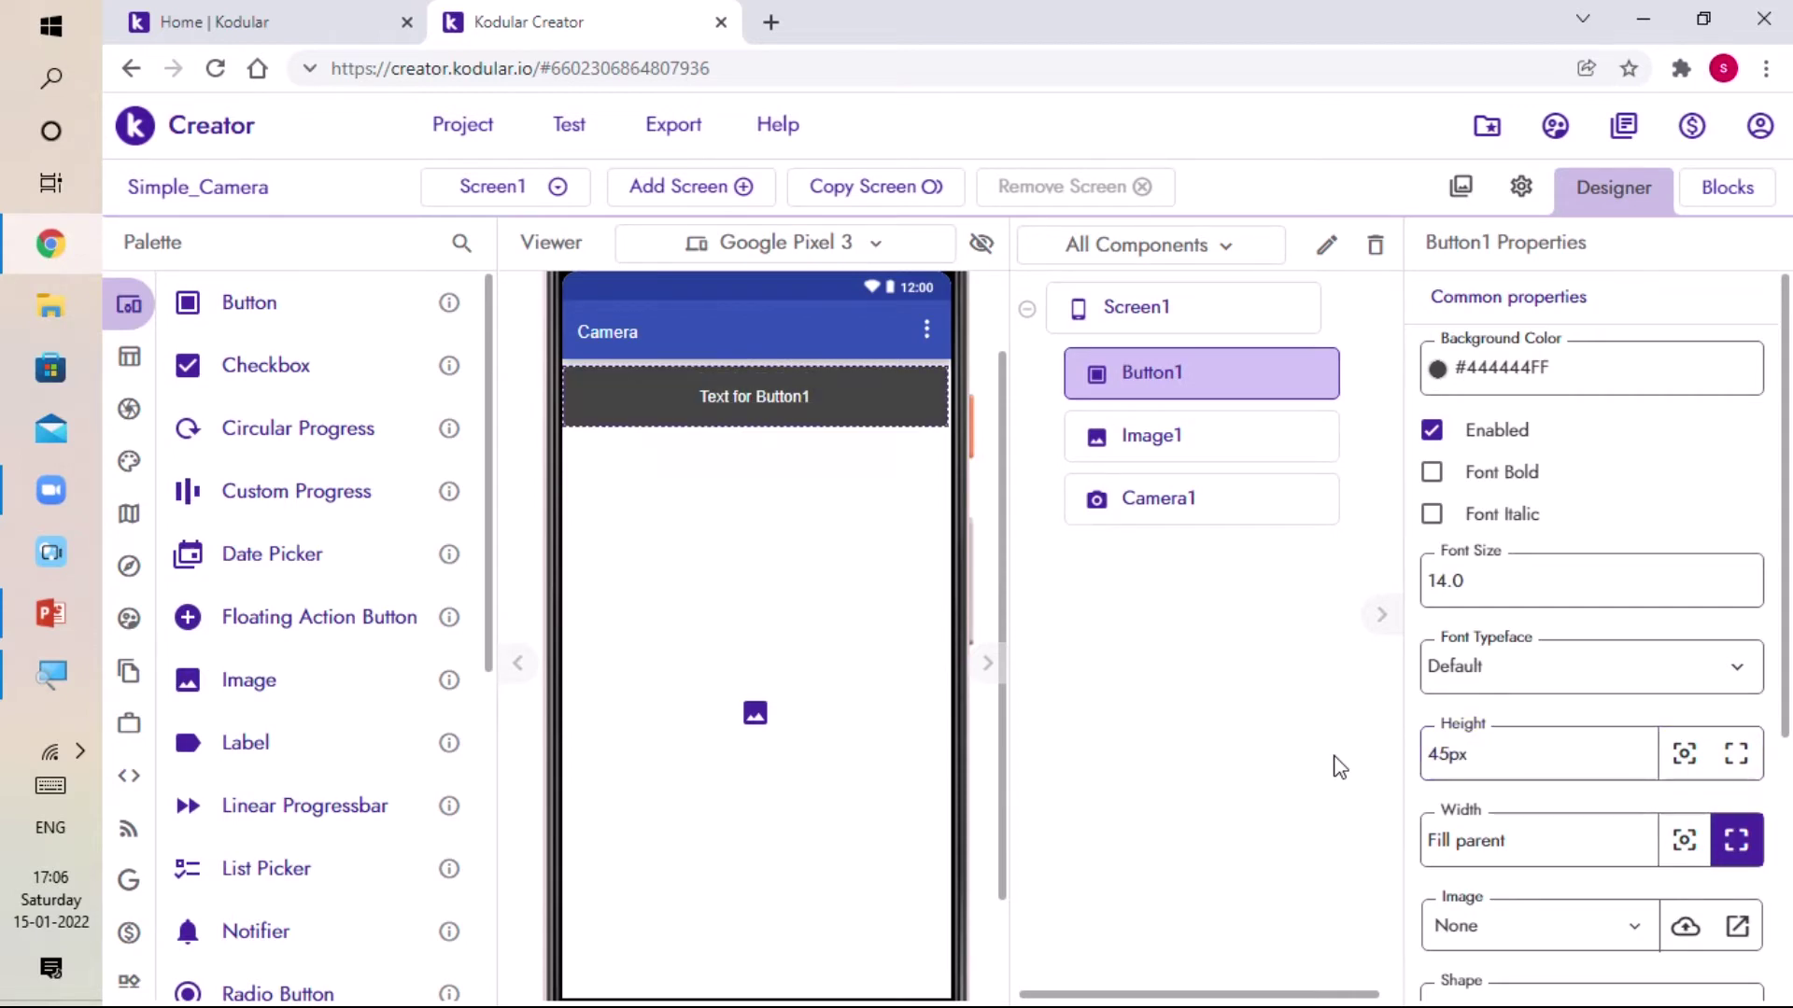
pyautogui.doubleClick(1555, 580)
pyautogui.write('19')
pyautogui.press('Return')
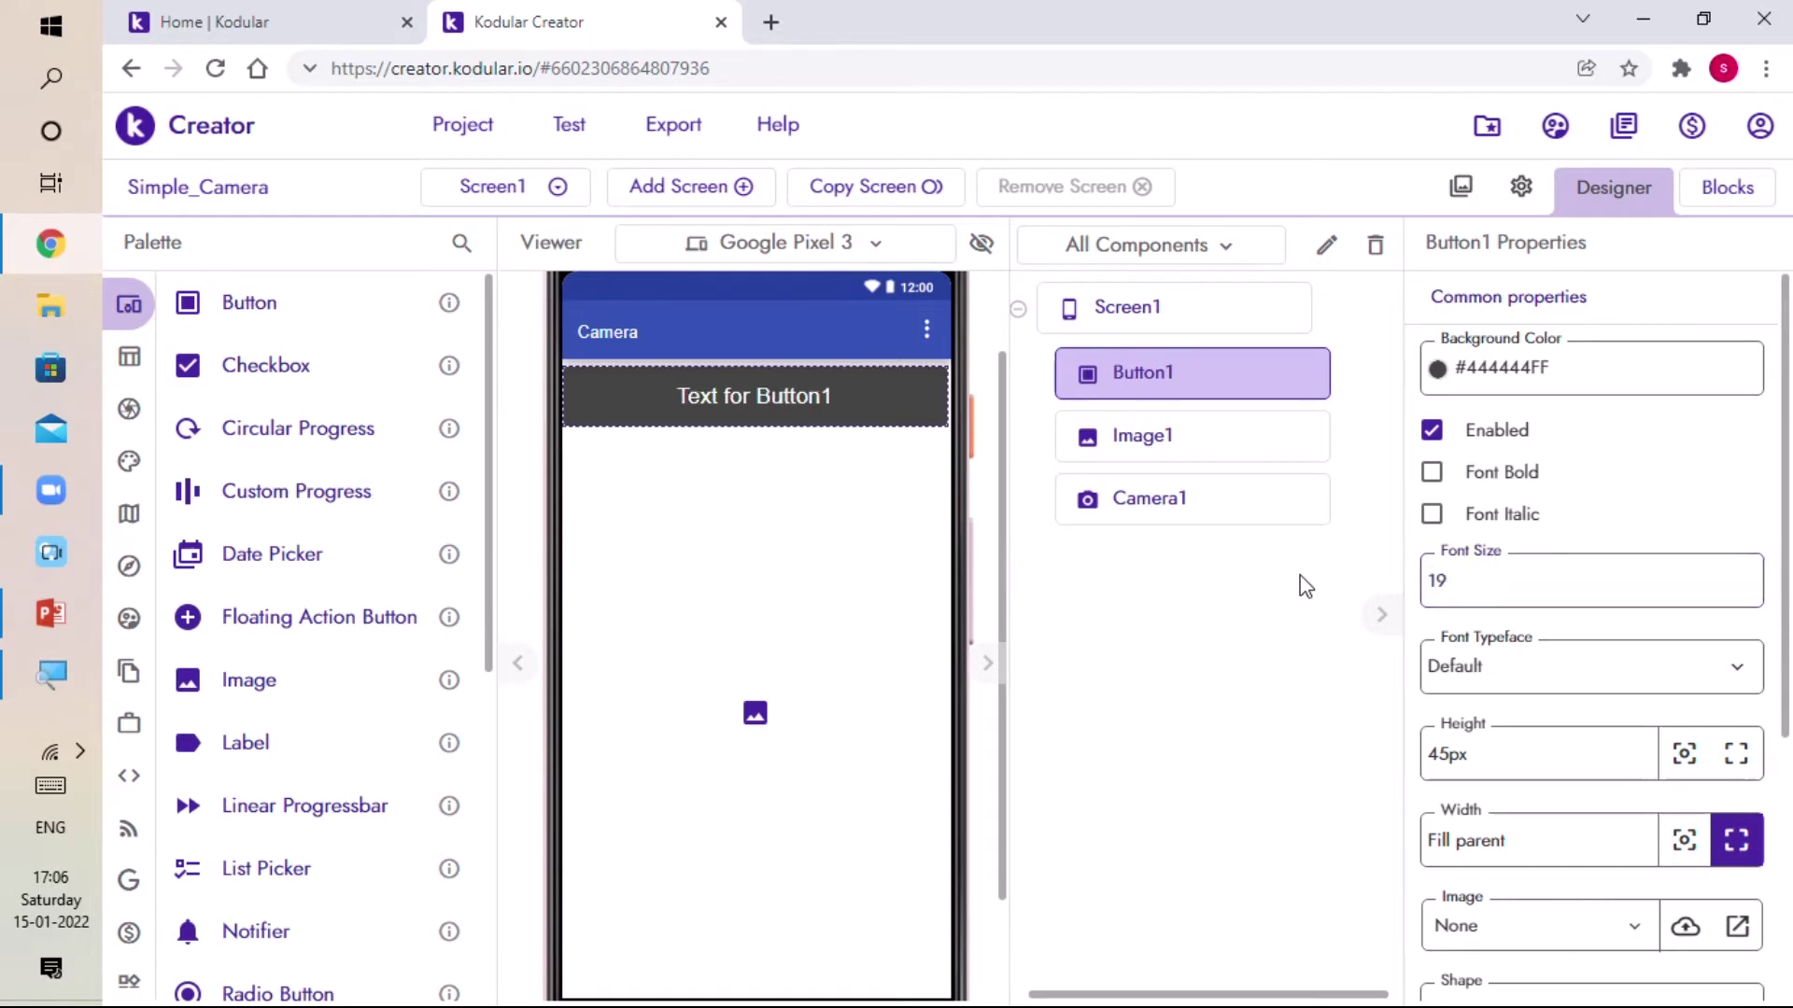
pyautogui.doubleClick(1520, 580)
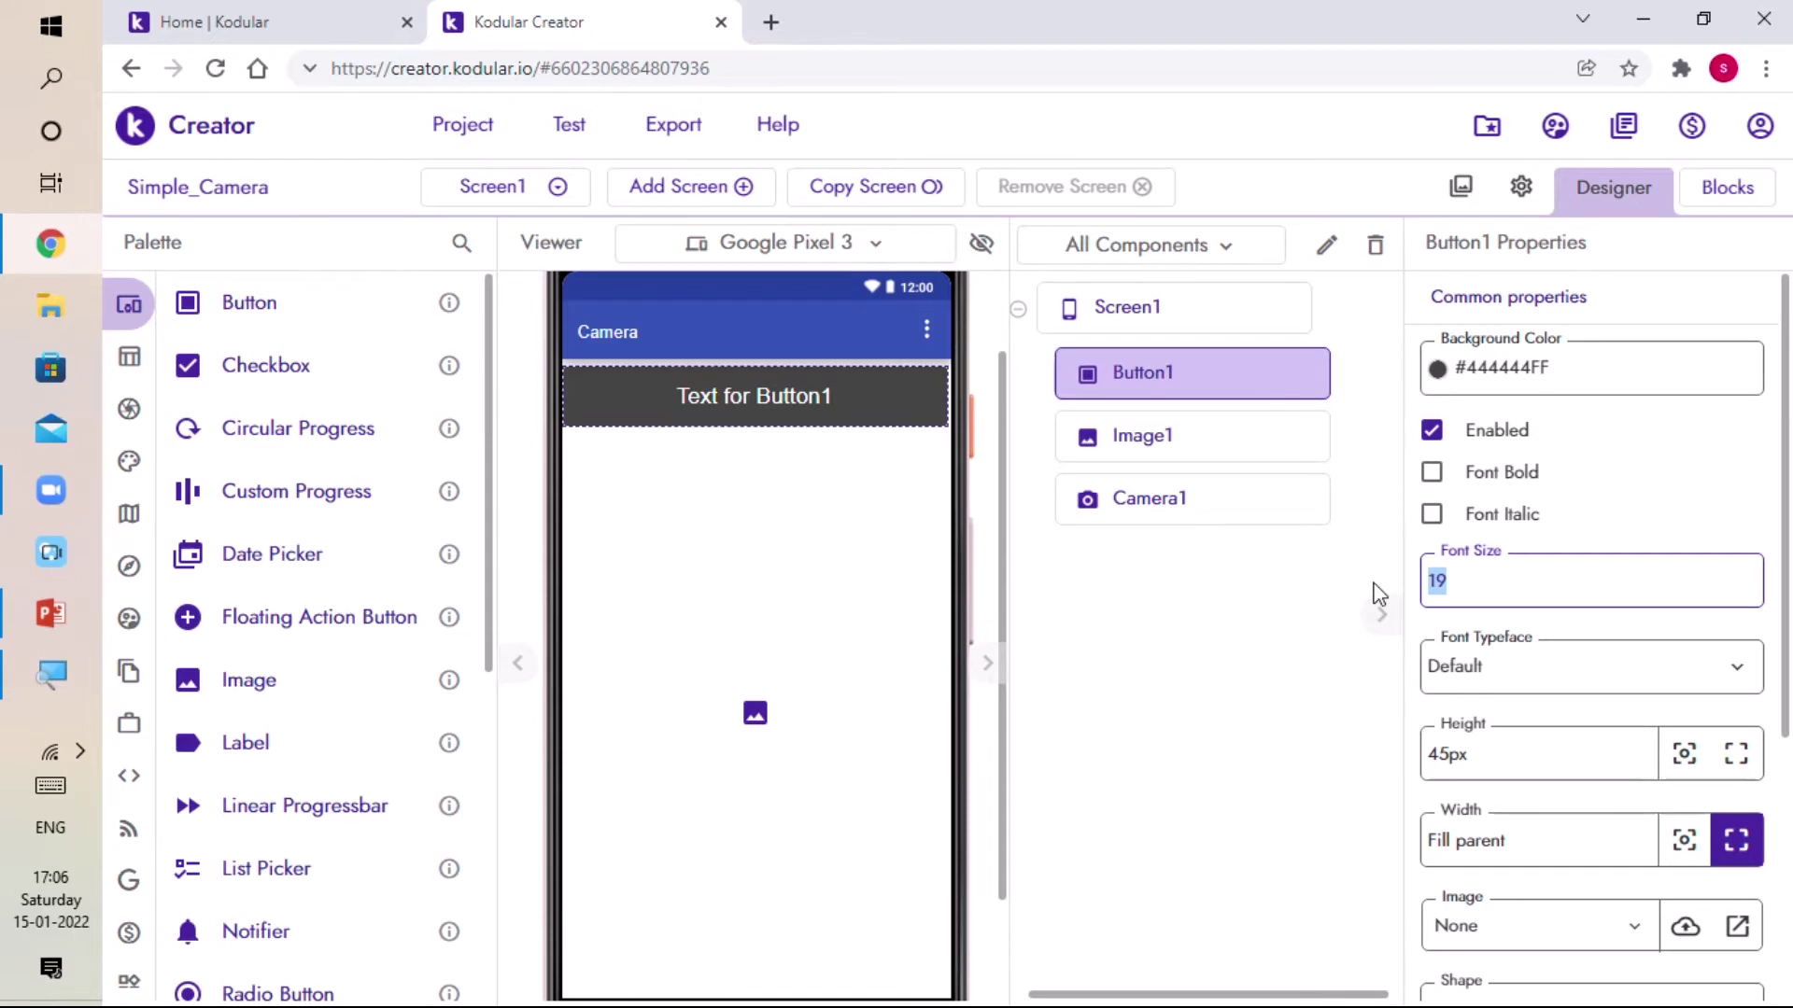
pyautogui.write('18')
pyautogui.press('Return')
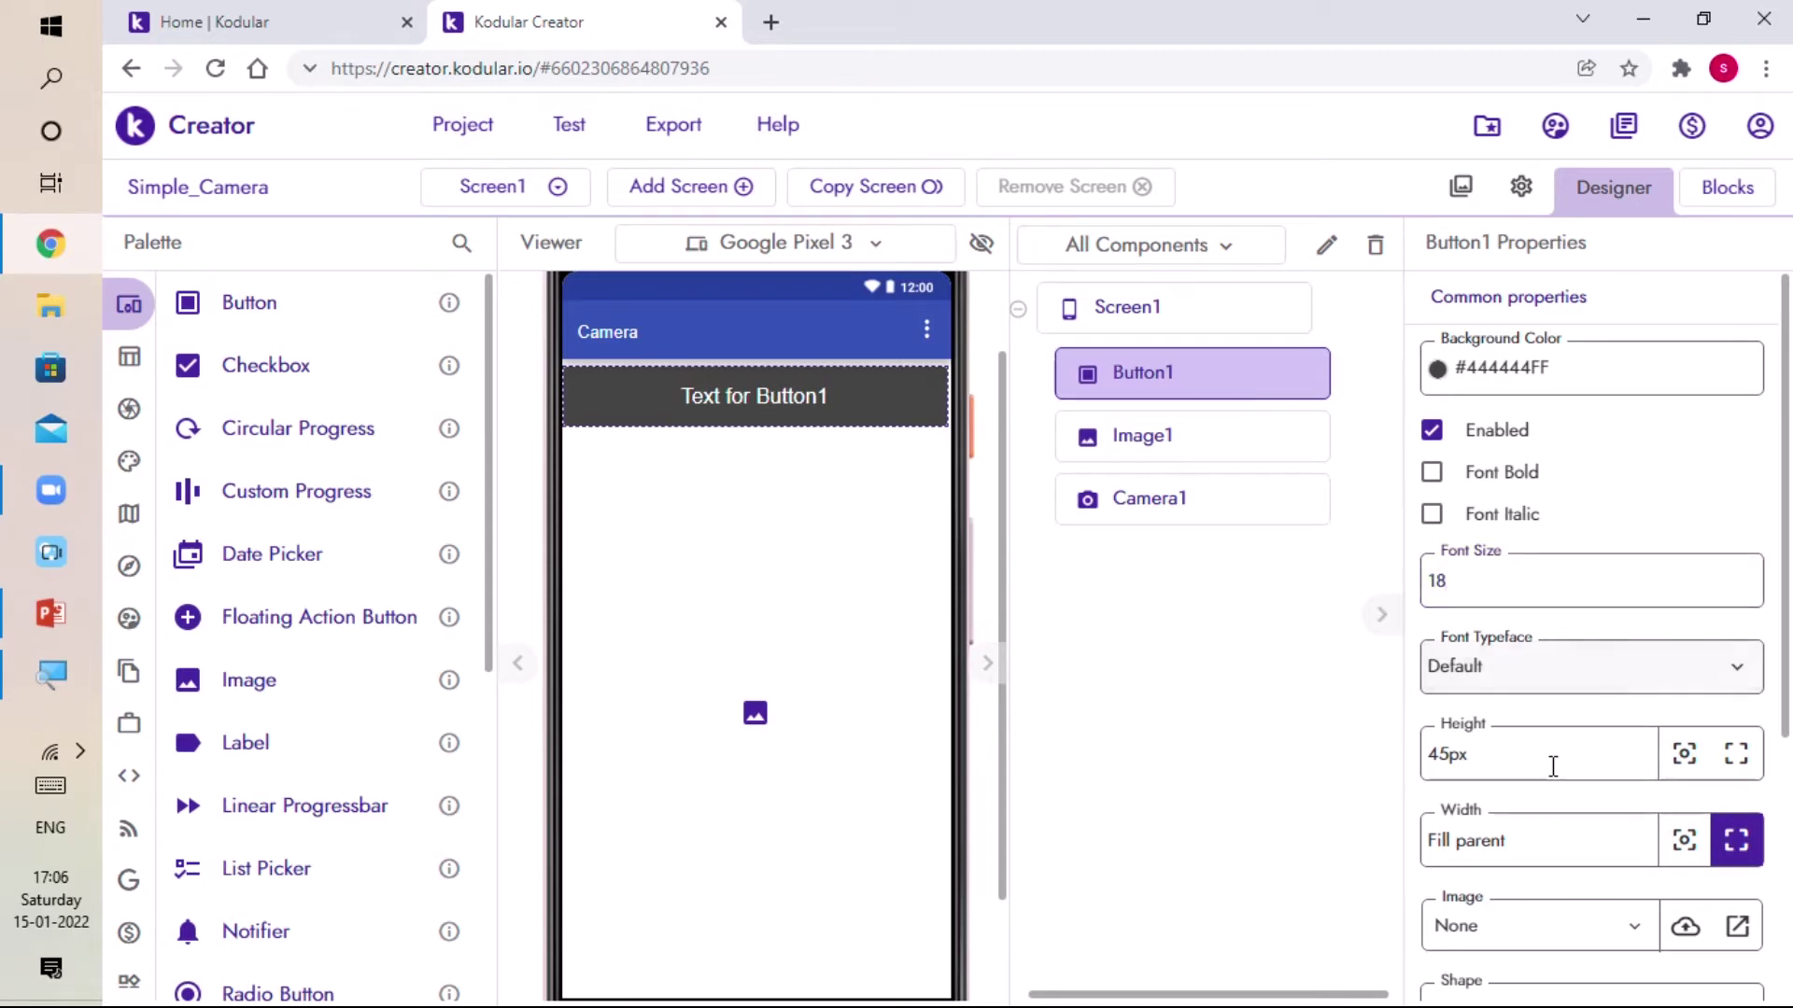
pyautogui.scroll(-2, 1548, 700)
pyautogui.scroll(-3, 1549, 700)
pyautogui.scroll(-2, 1547, 701)
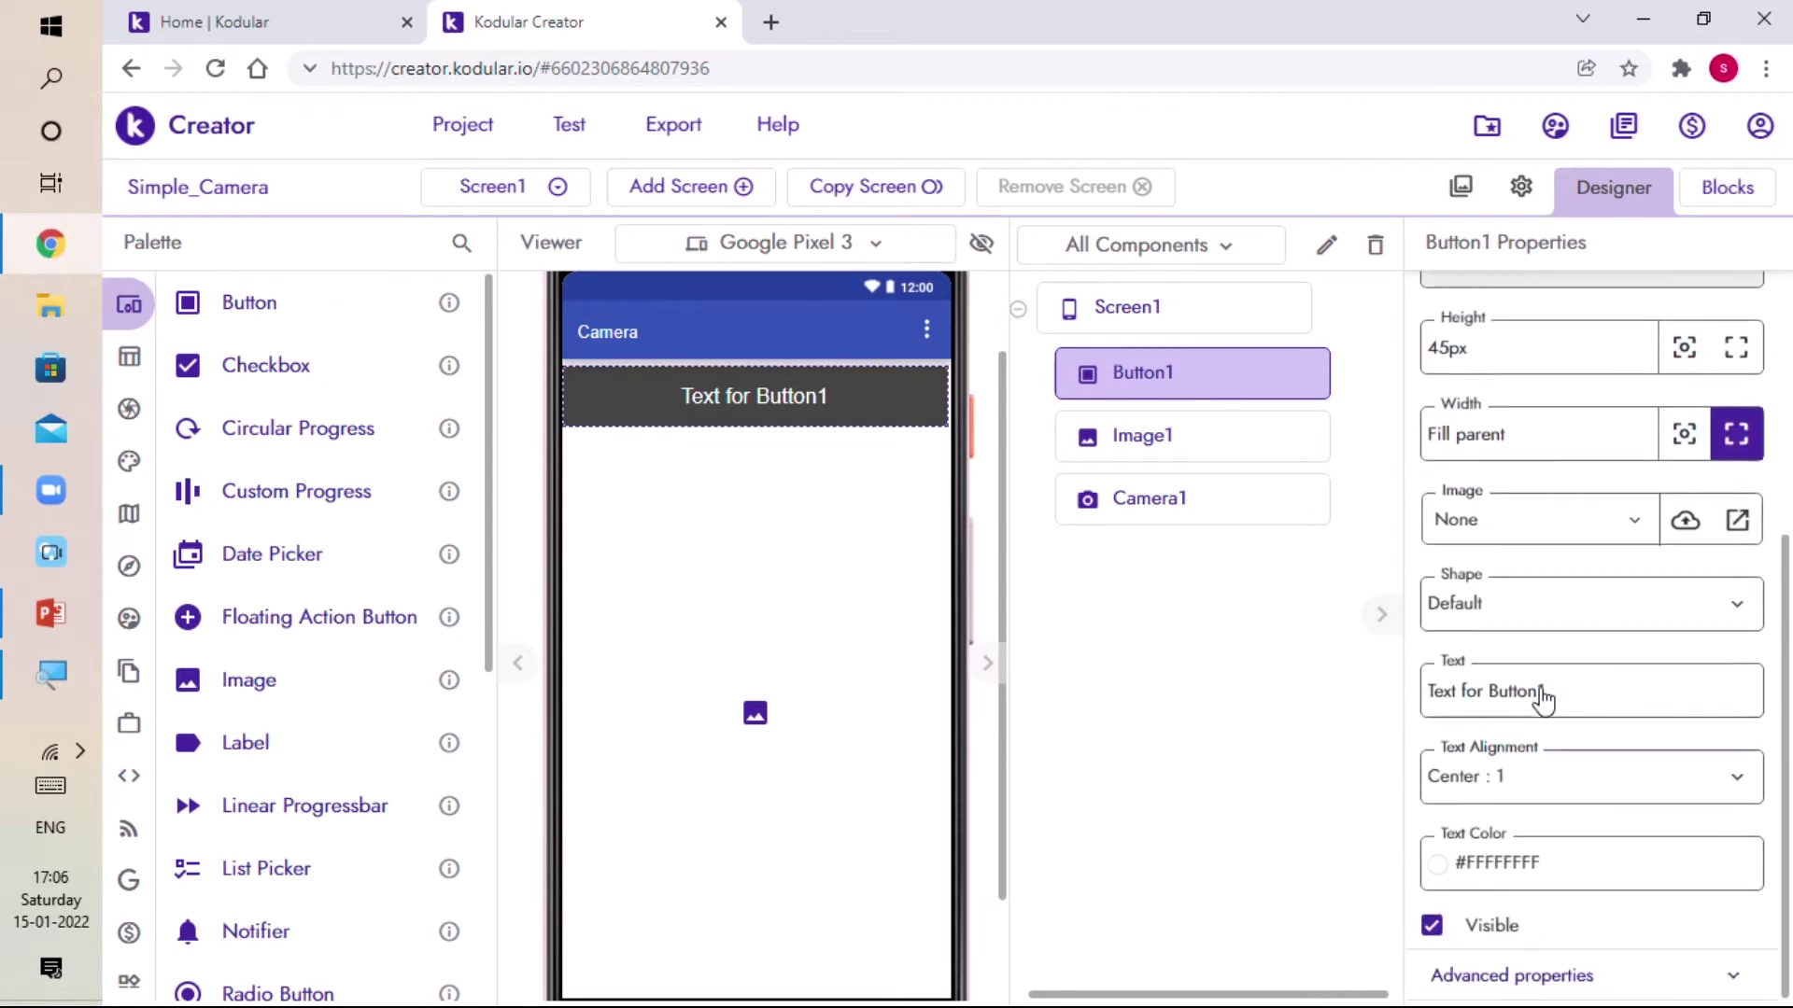
# Change Button1's text to 'Click Pictures'
pyautogui.moveTo(1544, 691); pyautogui.dragTo(1408, 700)
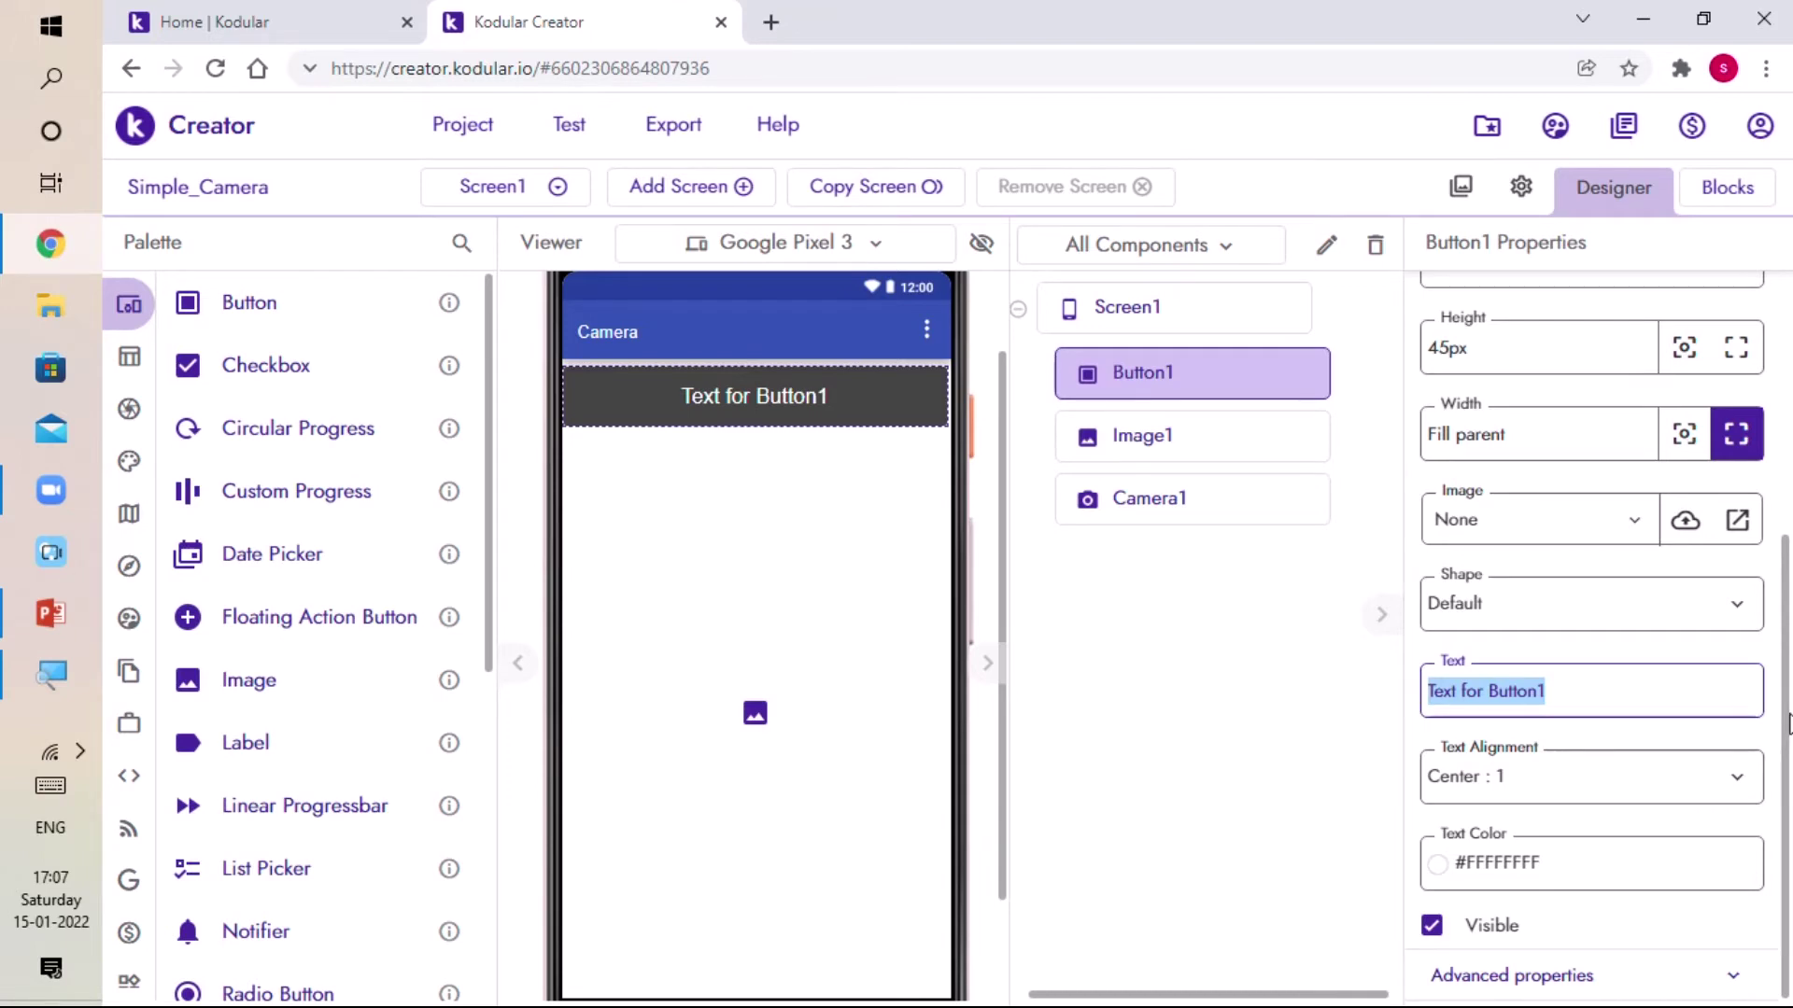
pyautogui.press('BackSpace')
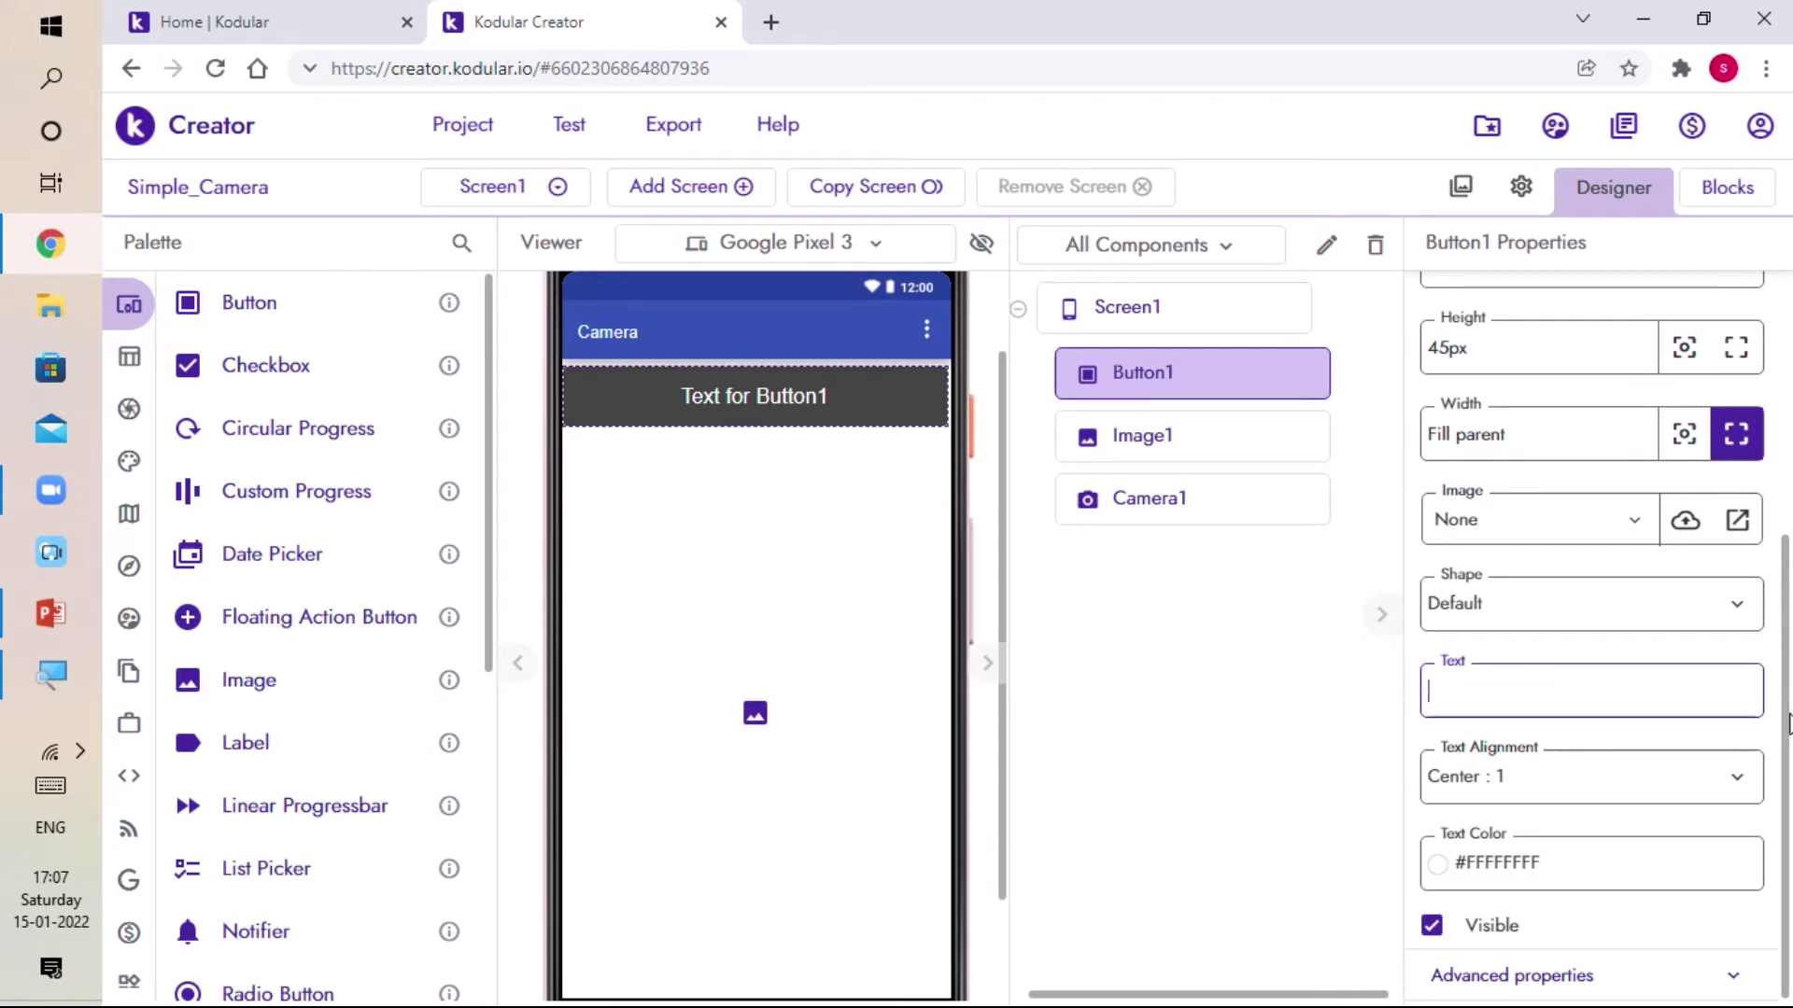
pyautogui.write('CV')
pyautogui.press('BackSpace')
pyautogui.write('l')
pyautogui.write('ick Pi')
pyautogui.write('ct')
pyautogui.write('ures')
pyautogui.press('Return')
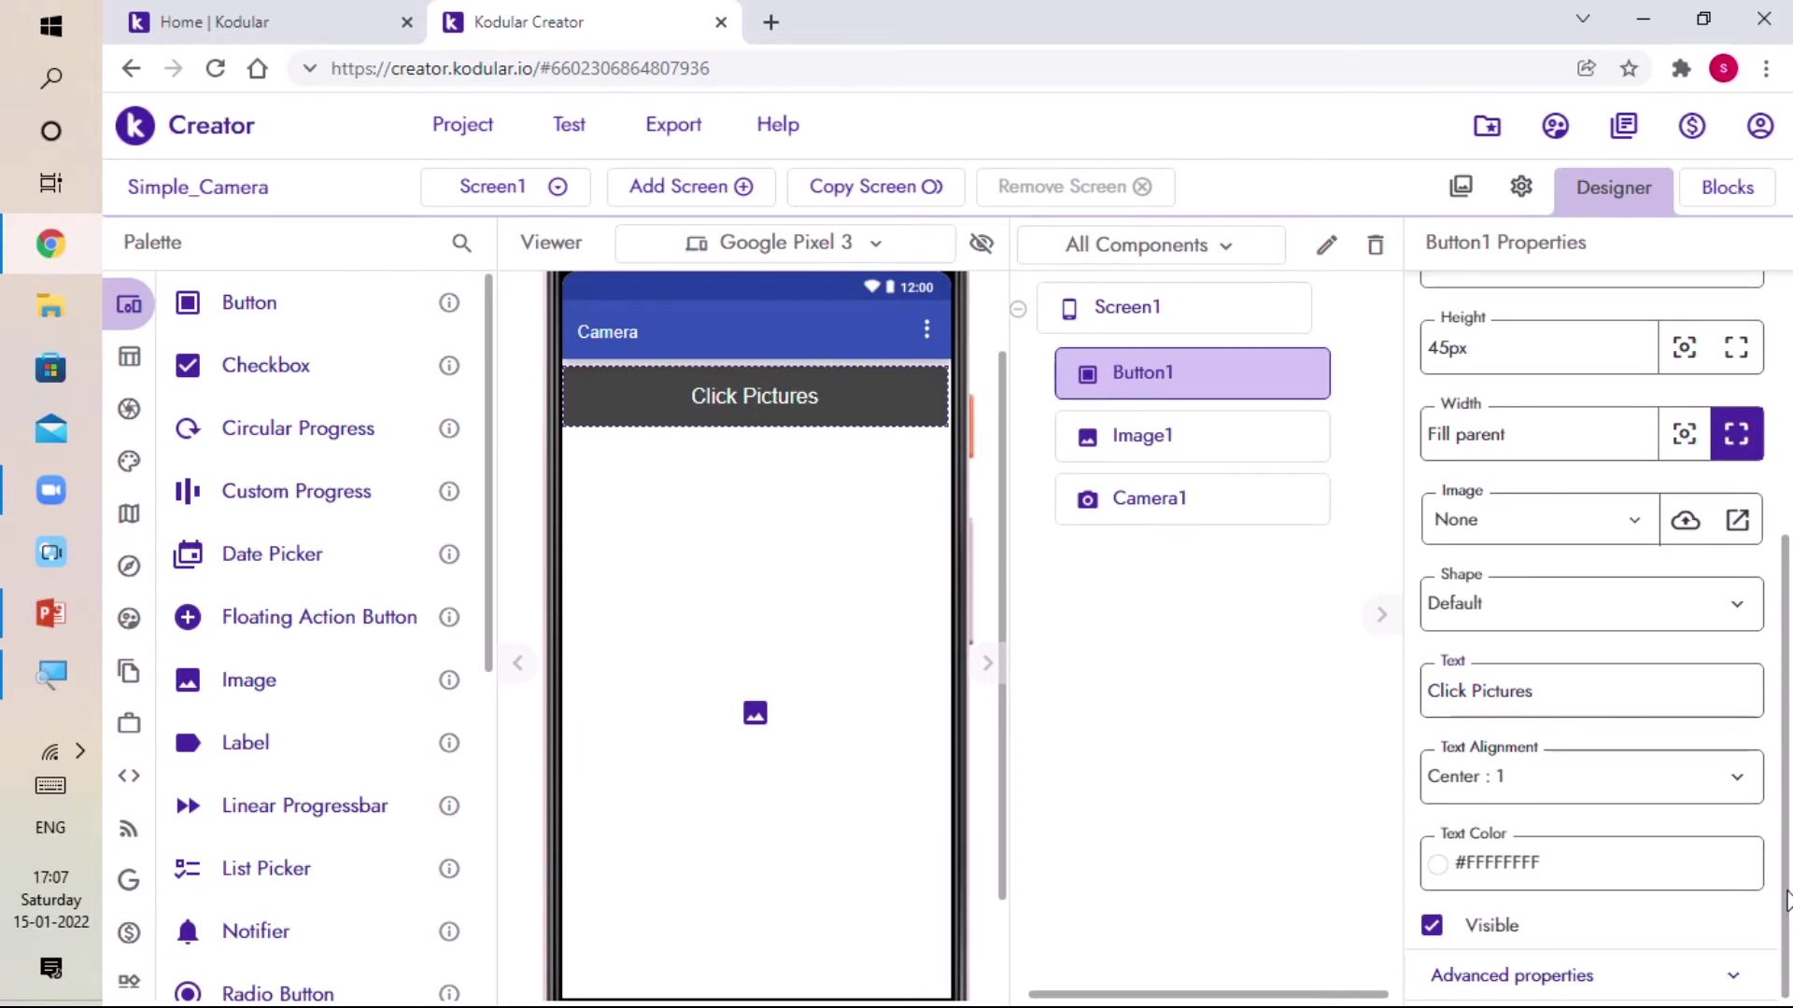
pyautogui.scroll(5, 1611, 560)
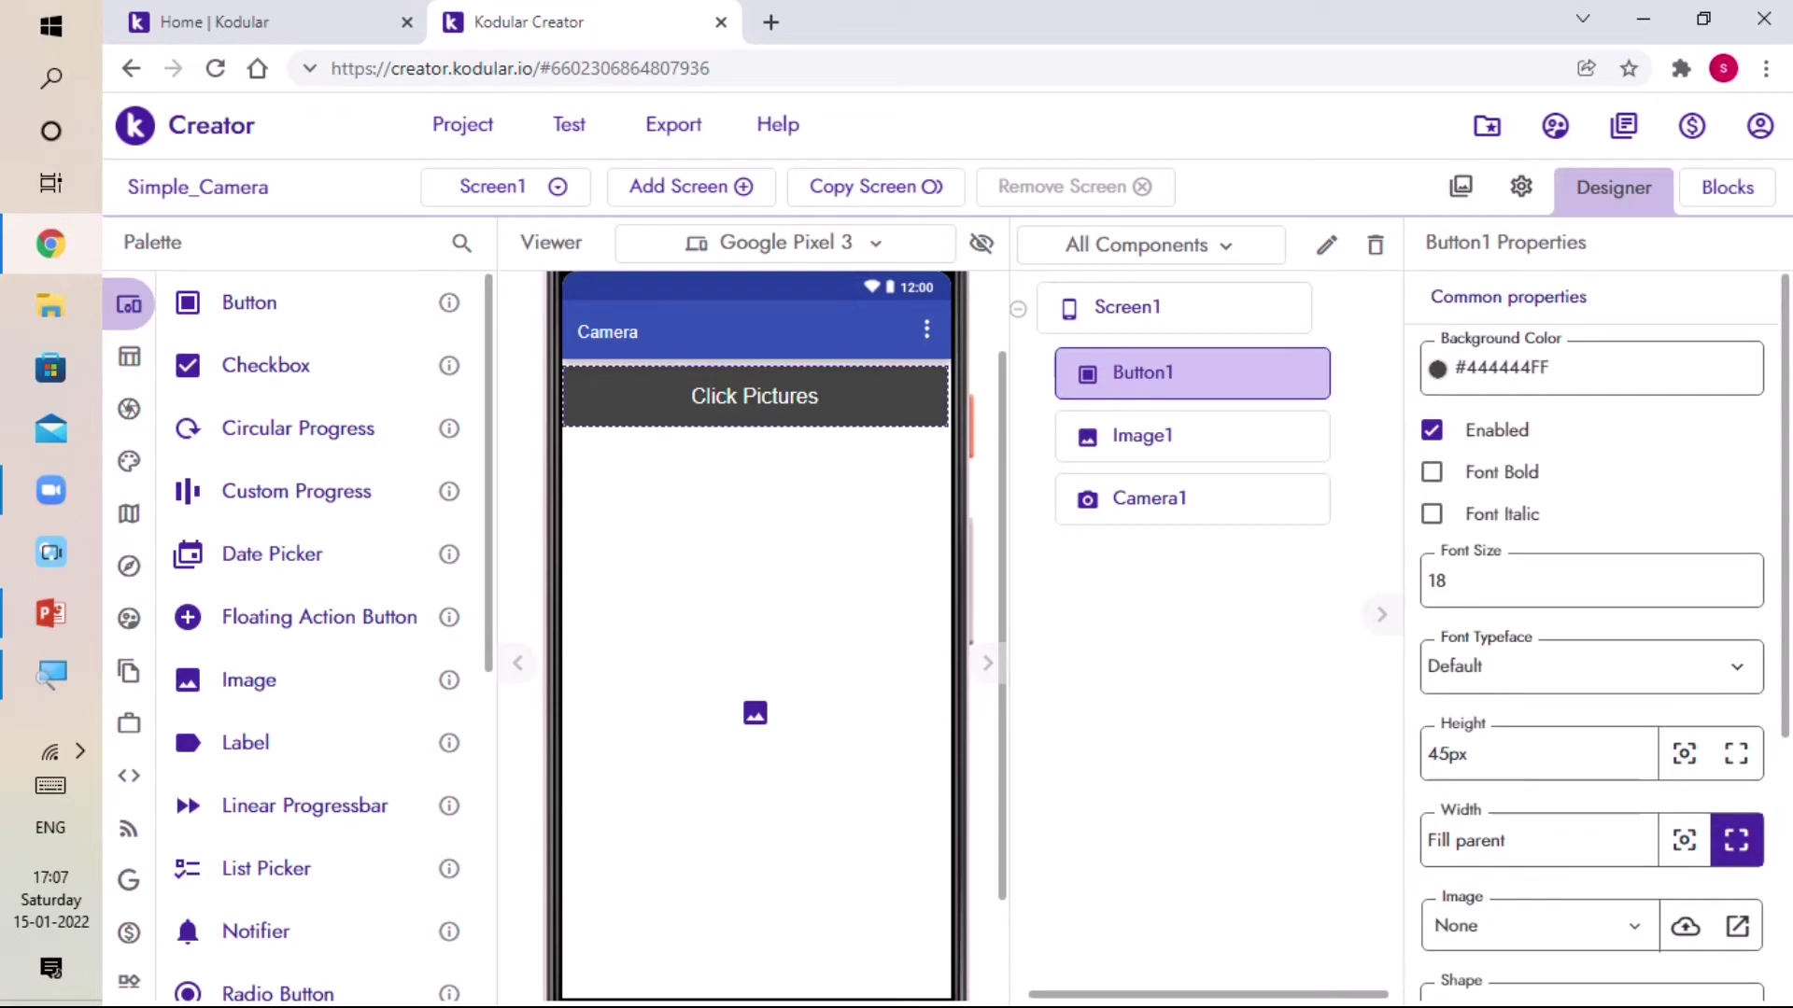
# Make the button label bold and italic, with a cyan background and font size 20
pyautogui.click(1431, 472)
pyautogui.click(1432, 514)
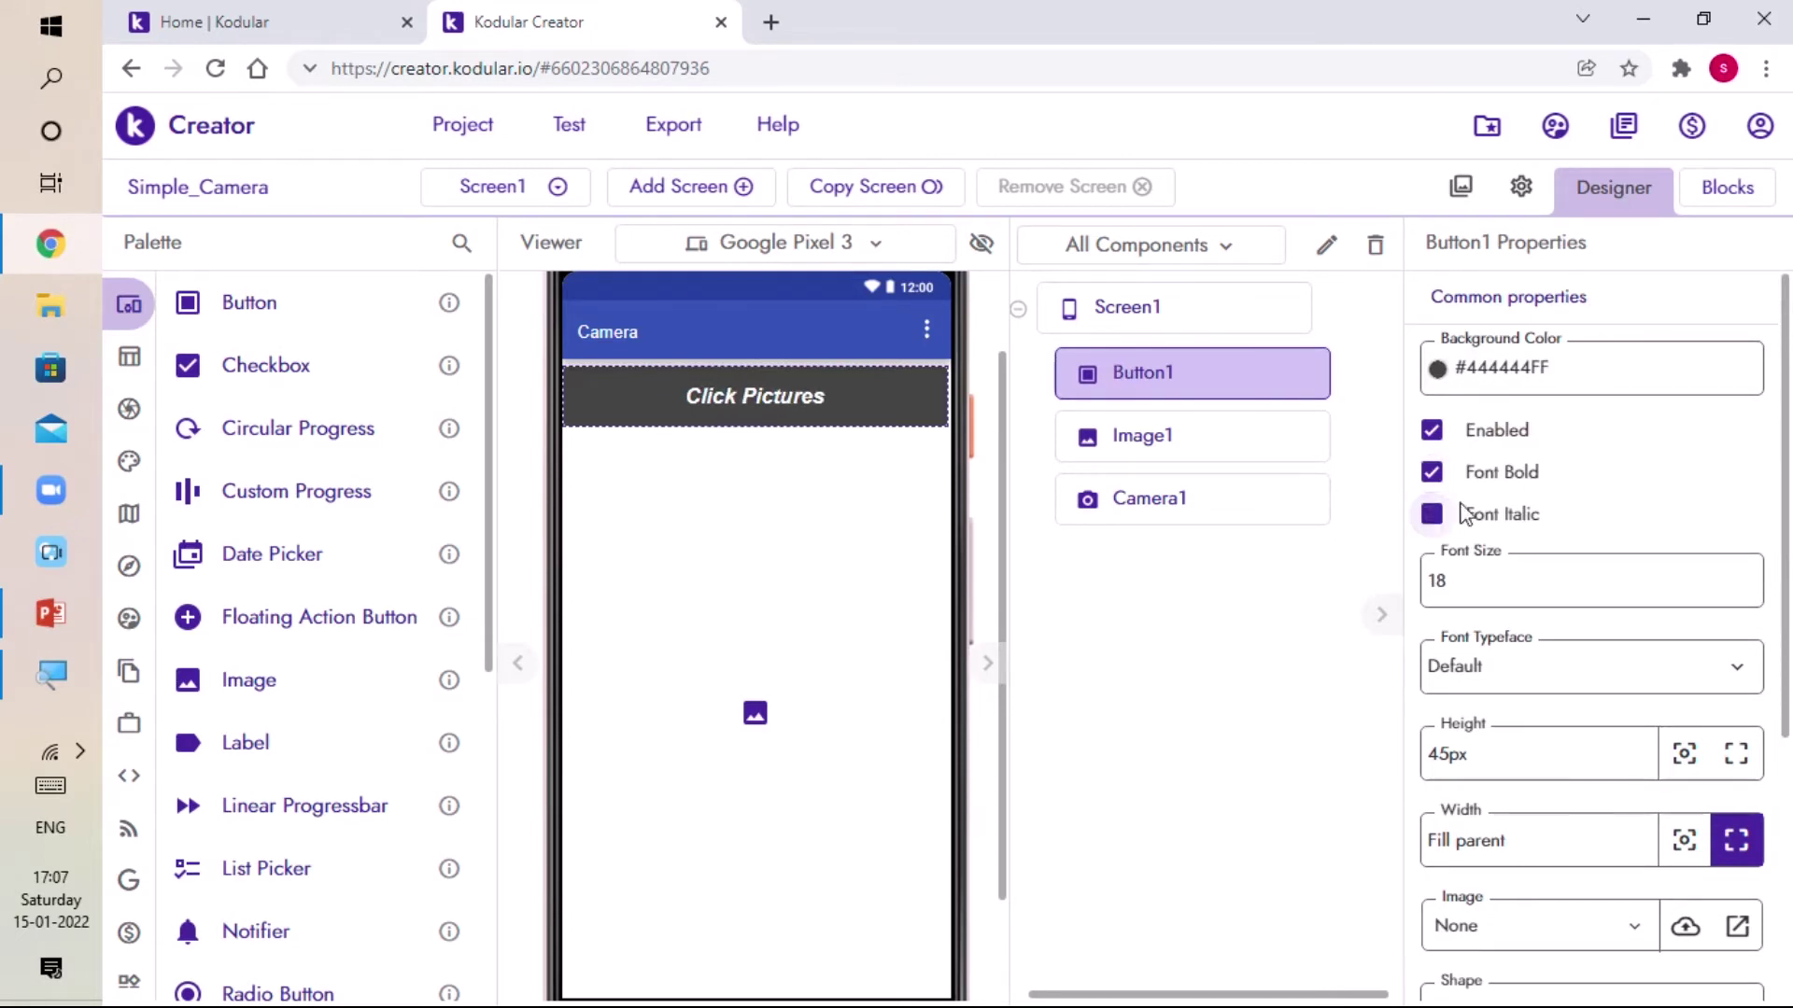
pyautogui.click(1526, 368)
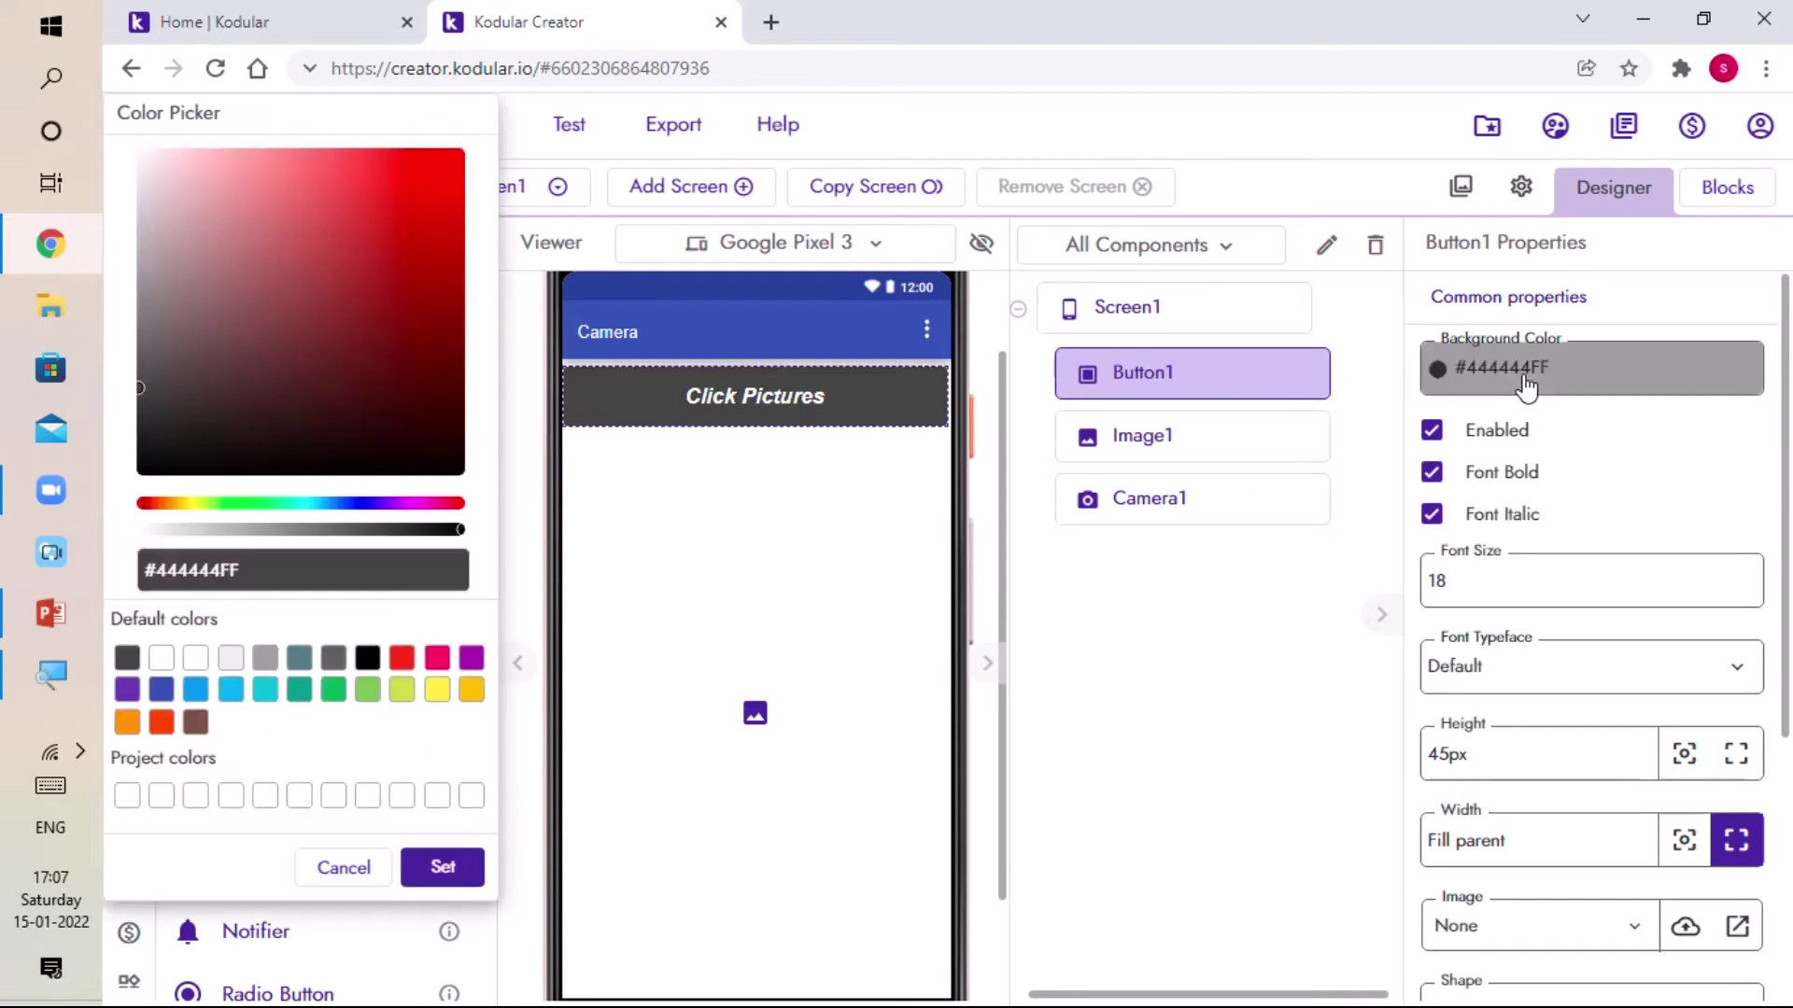
pyautogui.click(266, 689)
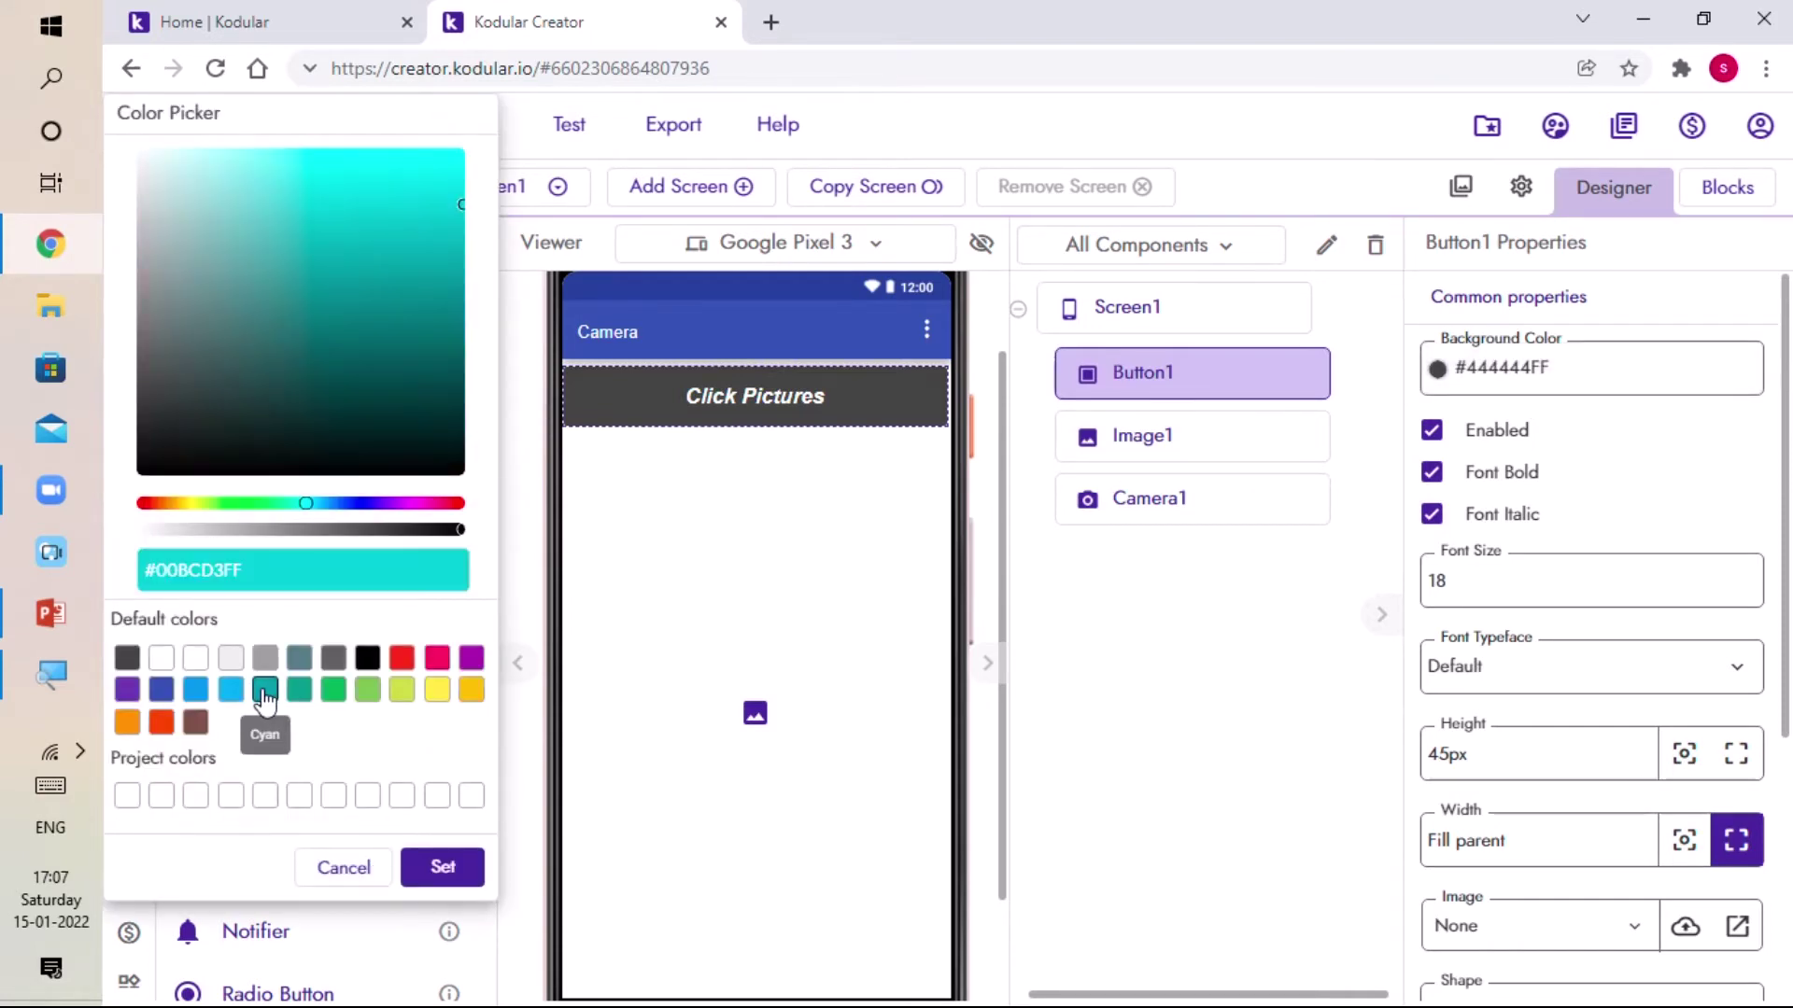
pyautogui.click(443, 867)
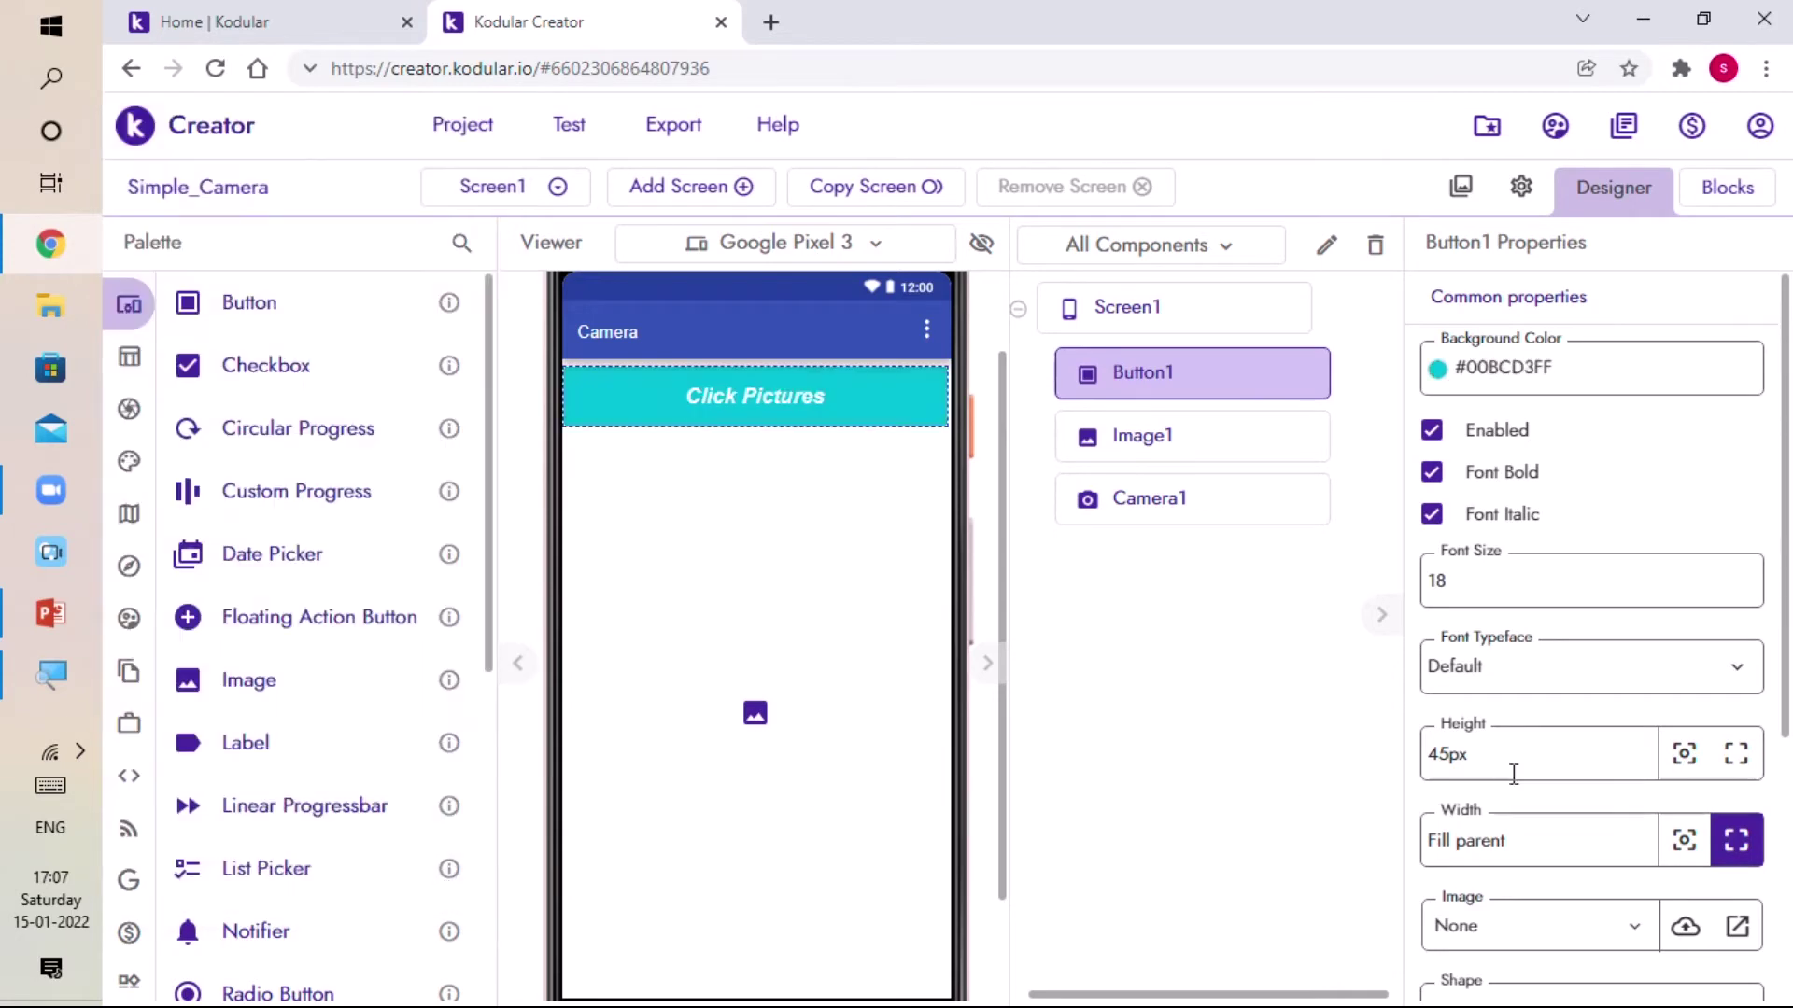
pyautogui.scroll(-3, 1582, 813)
pyautogui.scroll(-3, 1583, 700)
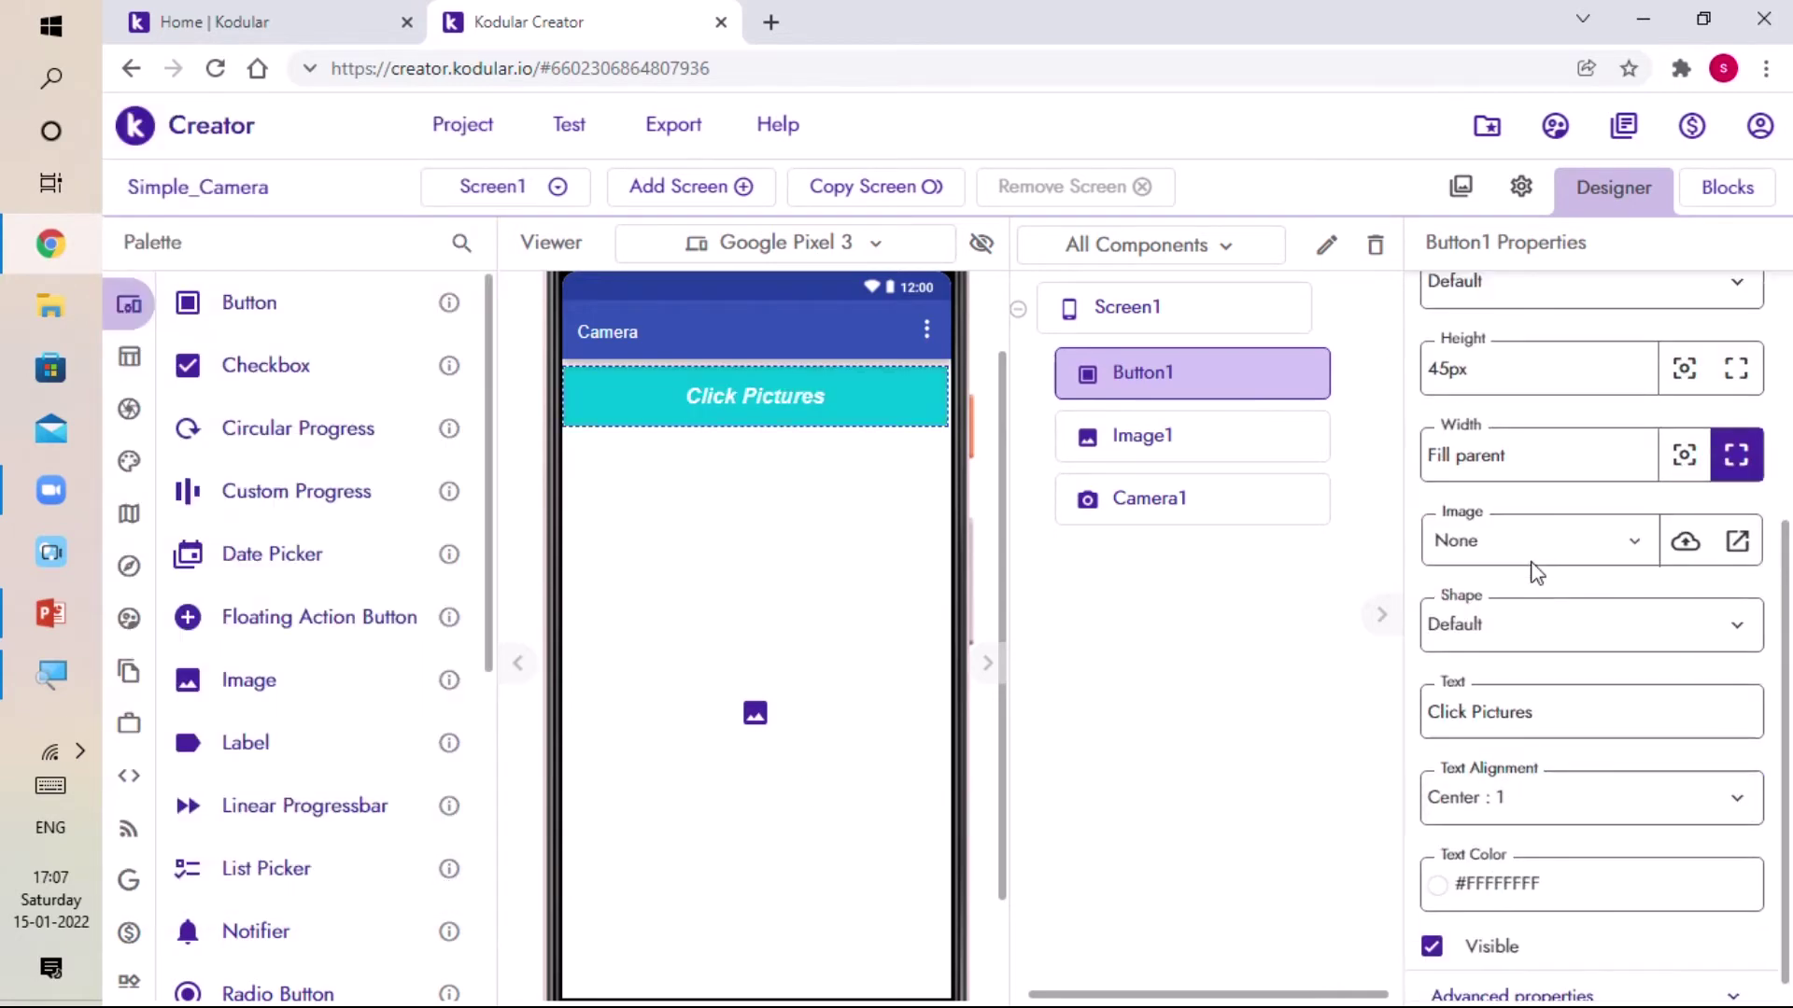
pyautogui.scroll(3, 1533, 571)
pyautogui.moveTo(1485, 637); pyautogui.dragTo(1423, 647)
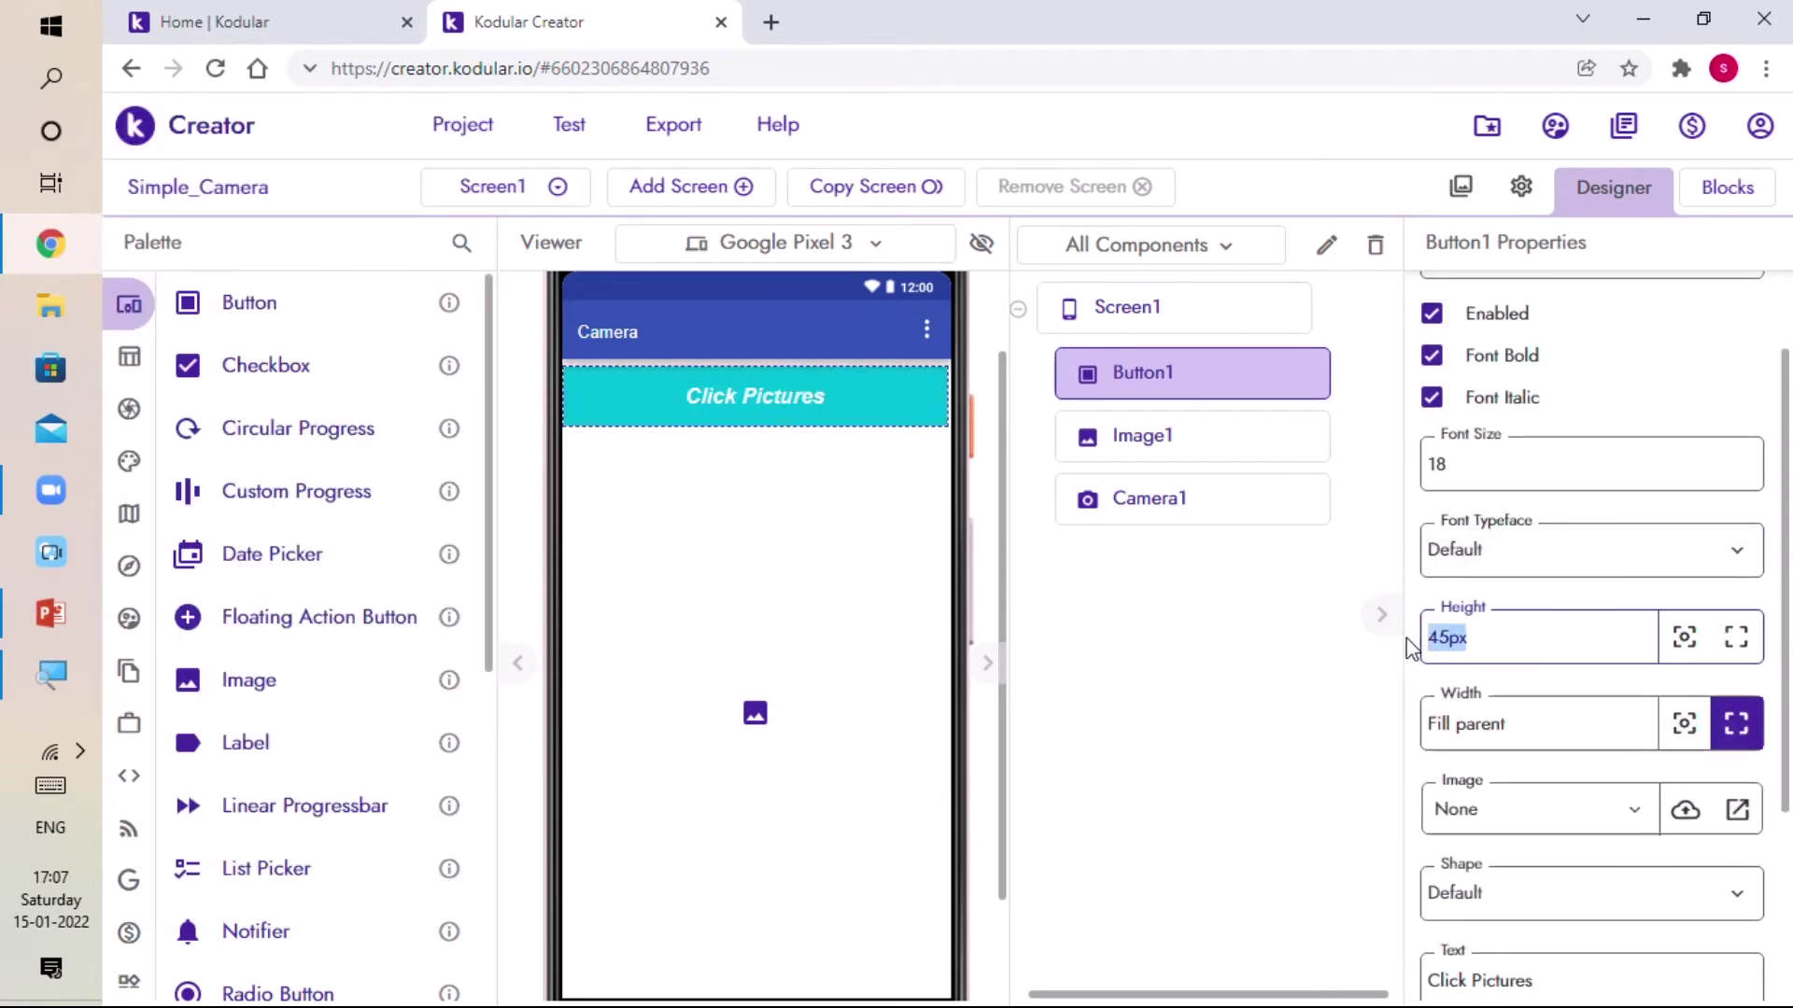
pyautogui.scroll(-3, 1706, 728)
pyautogui.scroll(3, 1706, 728)
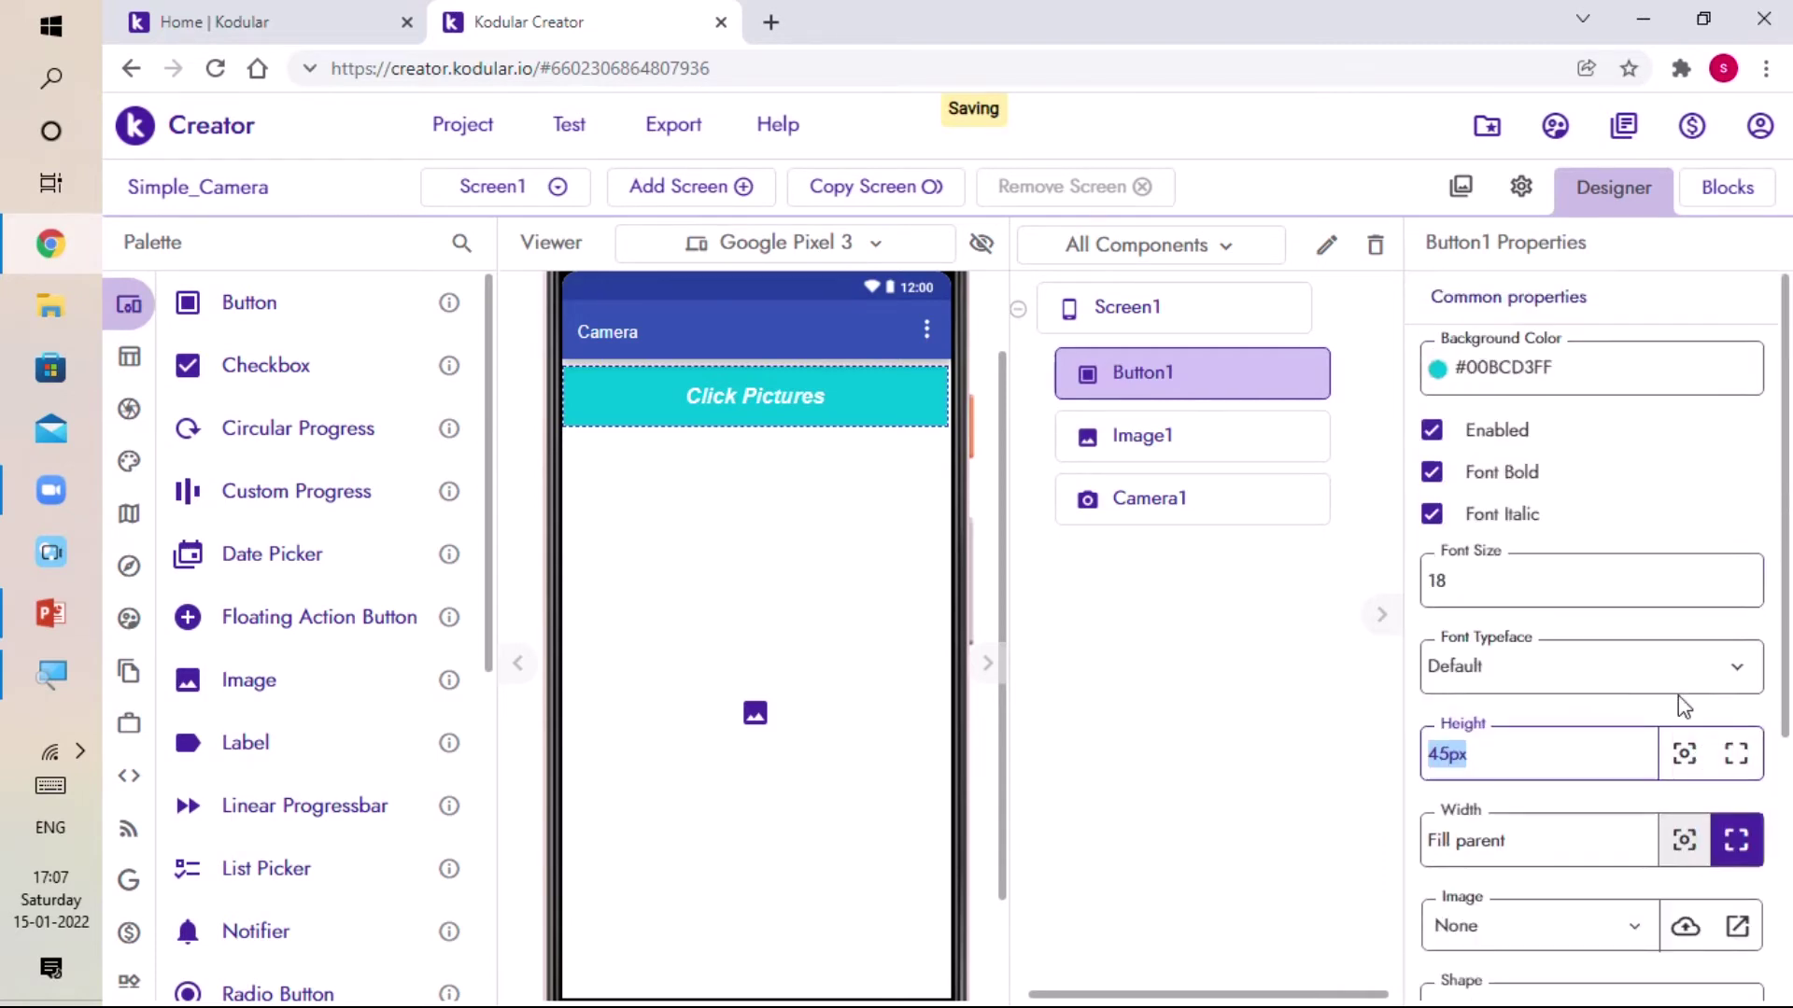
pyautogui.moveTo(1494, 582); pyautogui.dragTo(1395, 592)
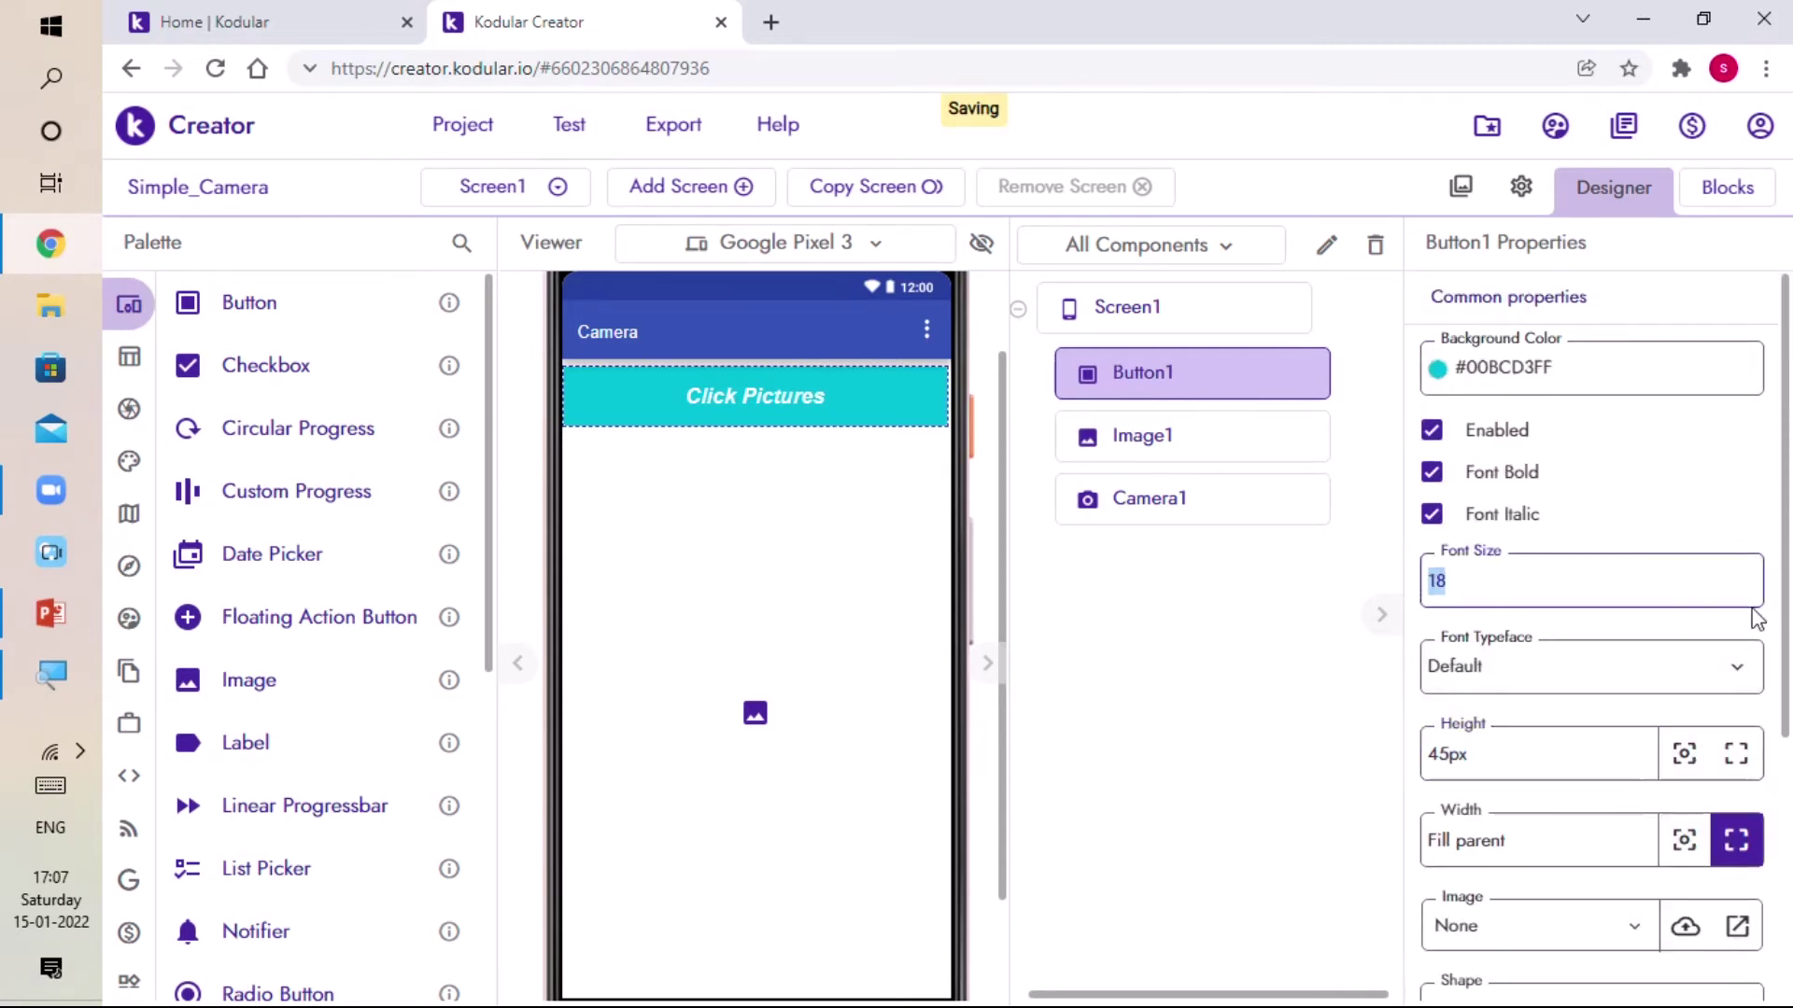
pyautogui.write('20')
pyautogui.press('Return')
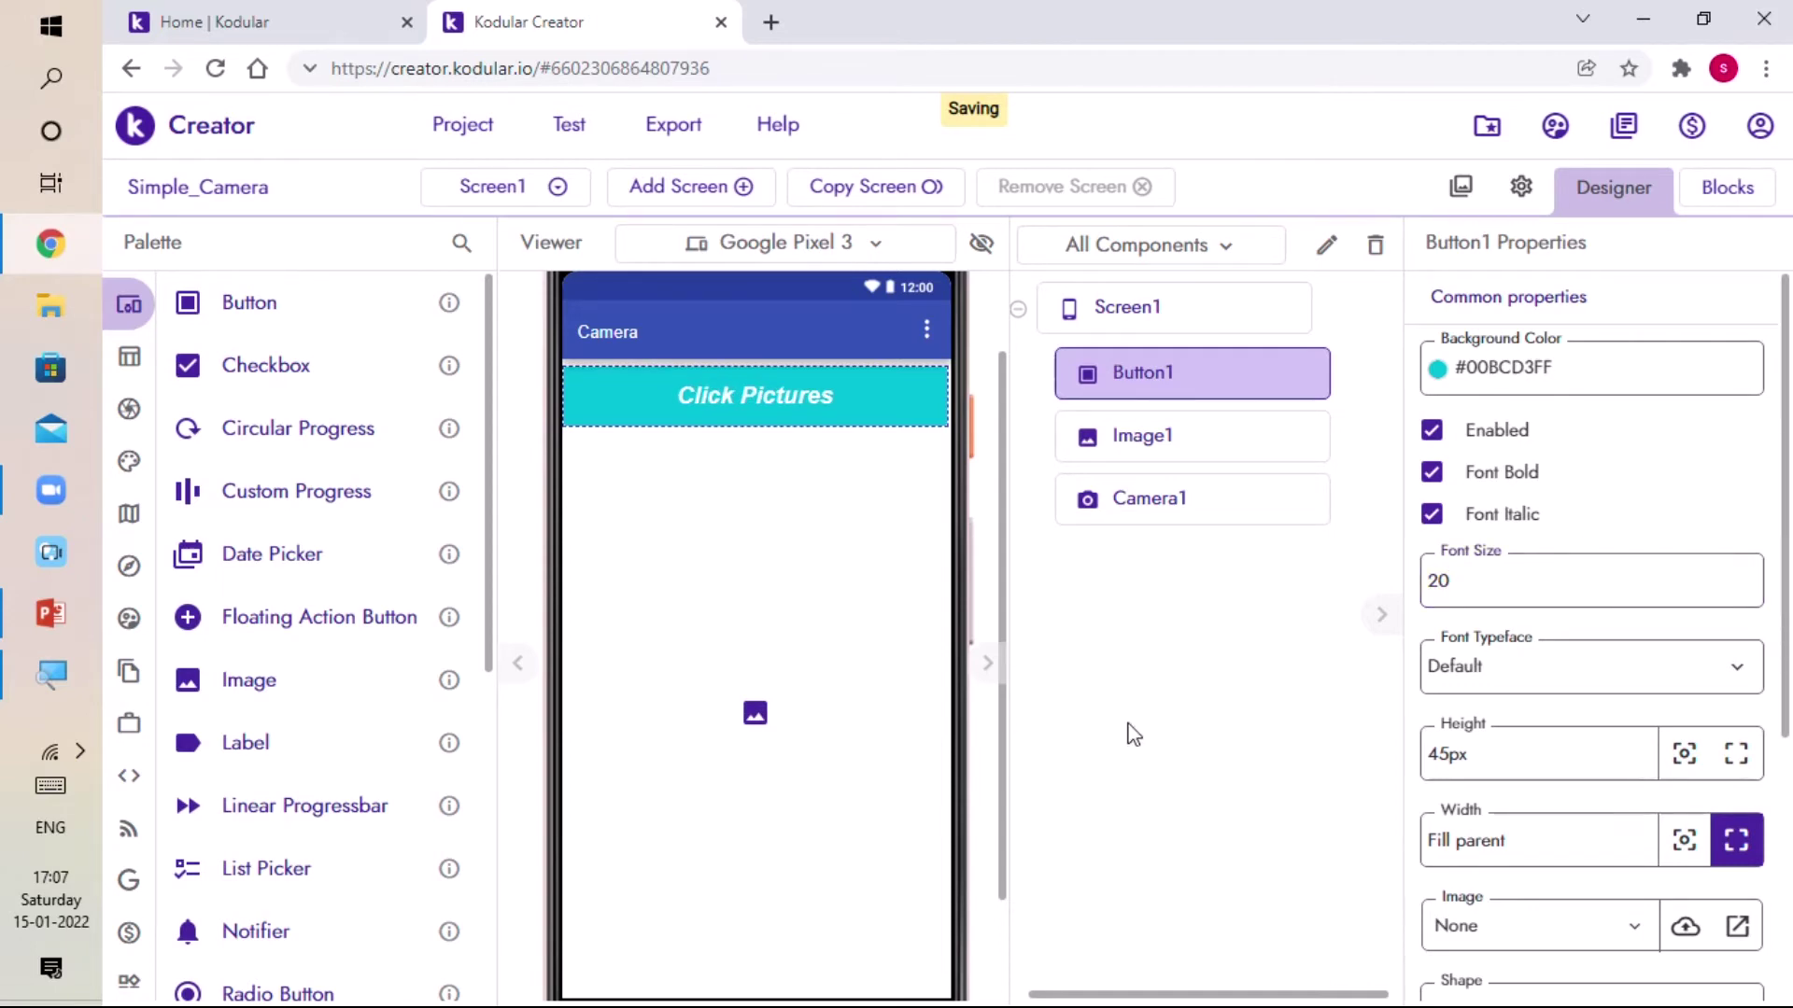
pyautogui.click(1727, 186)
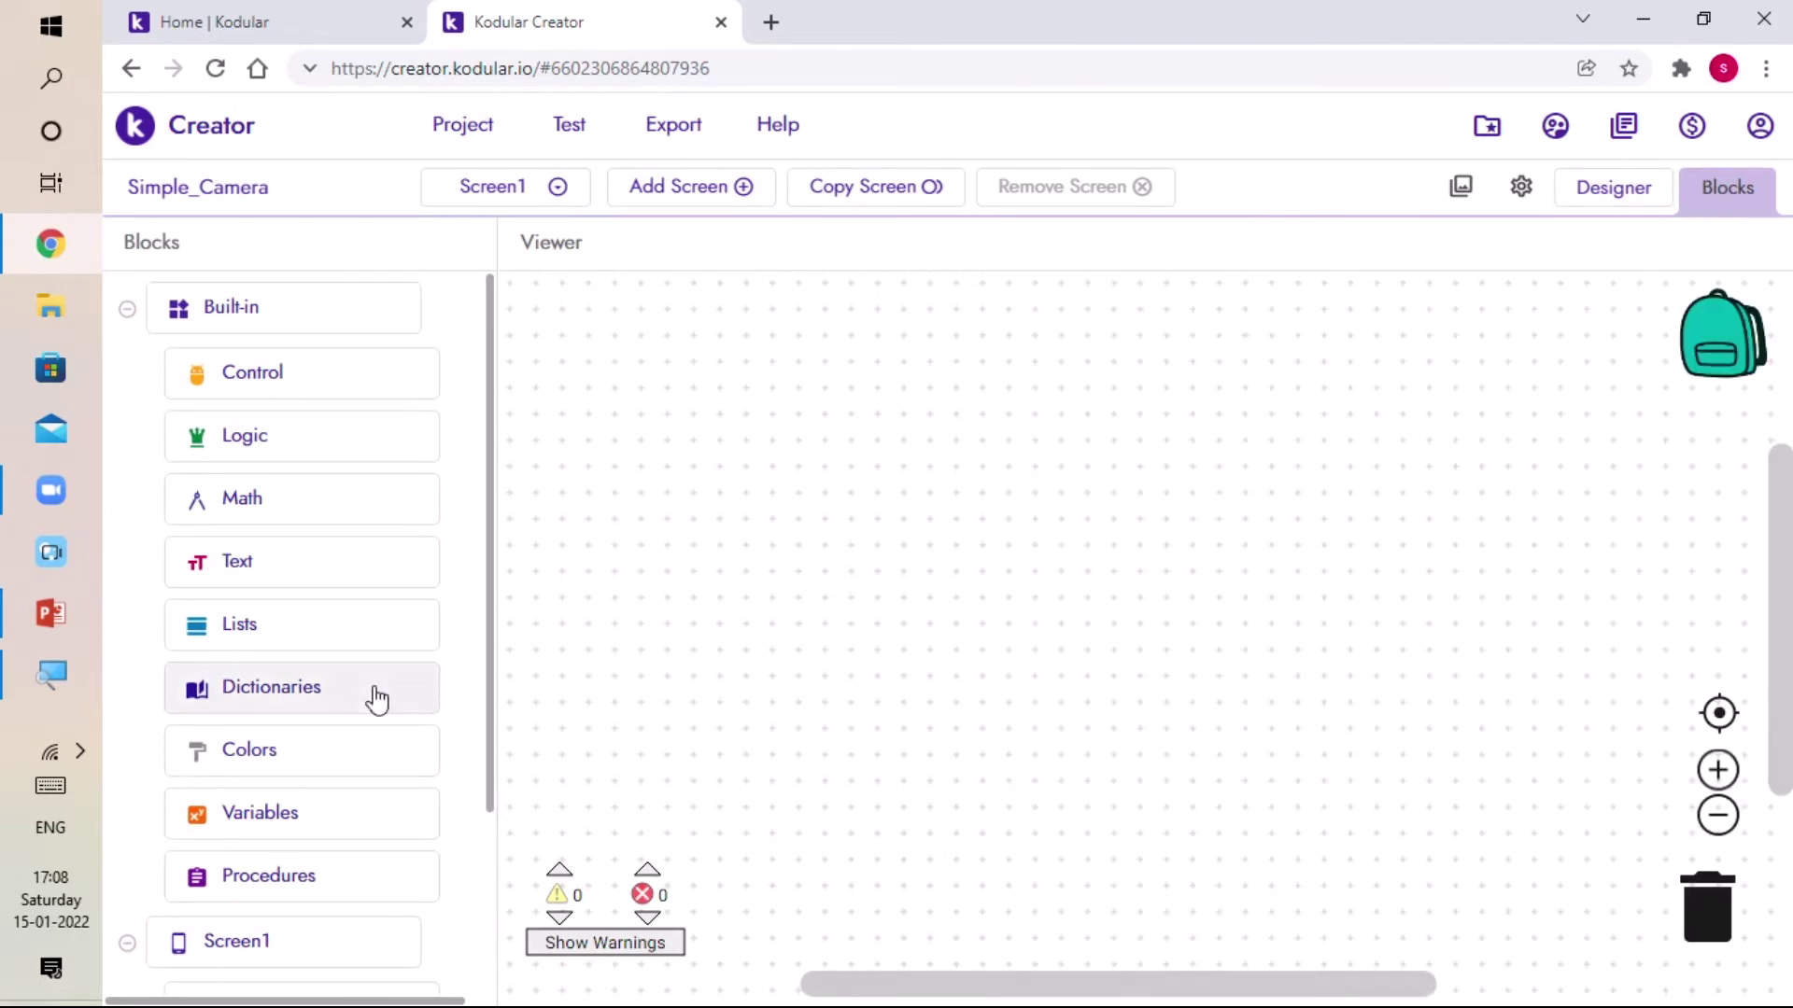
pyautogui.scroll(-1, 376, 696)
pyautogui.scroll(-1, 377, 697)
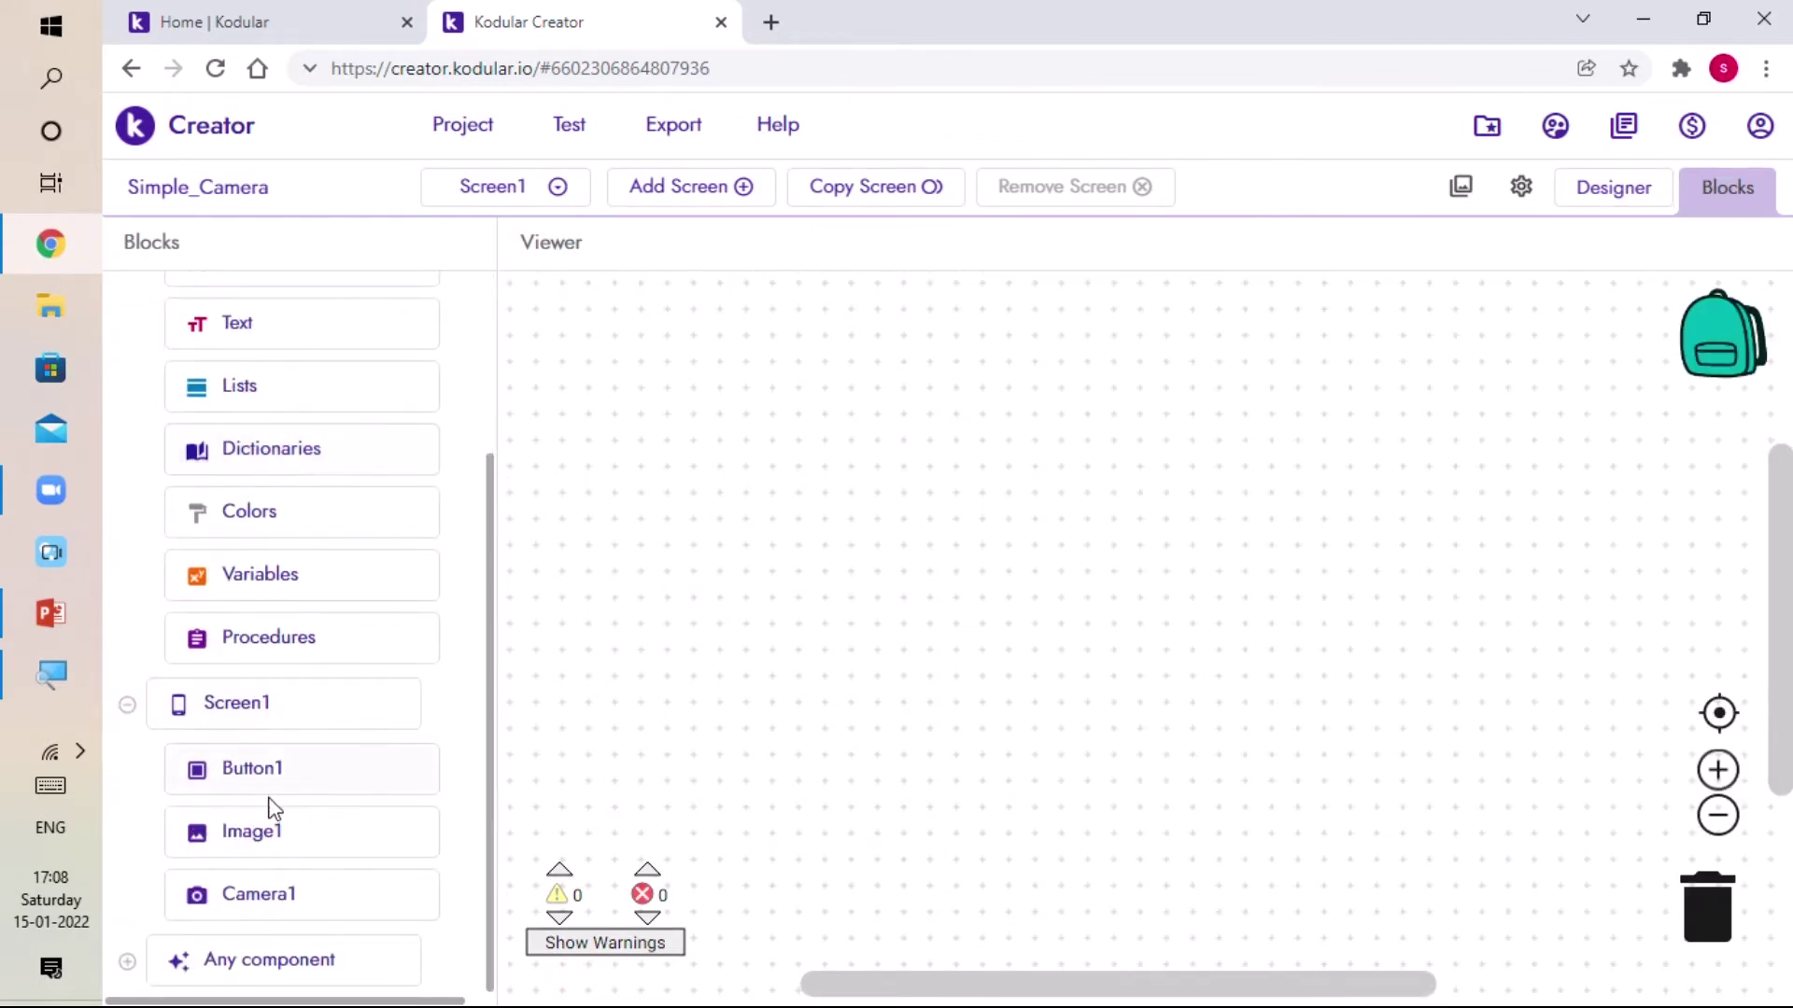
# Add when Button1.Click calling Camera1 Take Picture, plus a Camera1 After Picture event
pyautogui.click(263, 780)
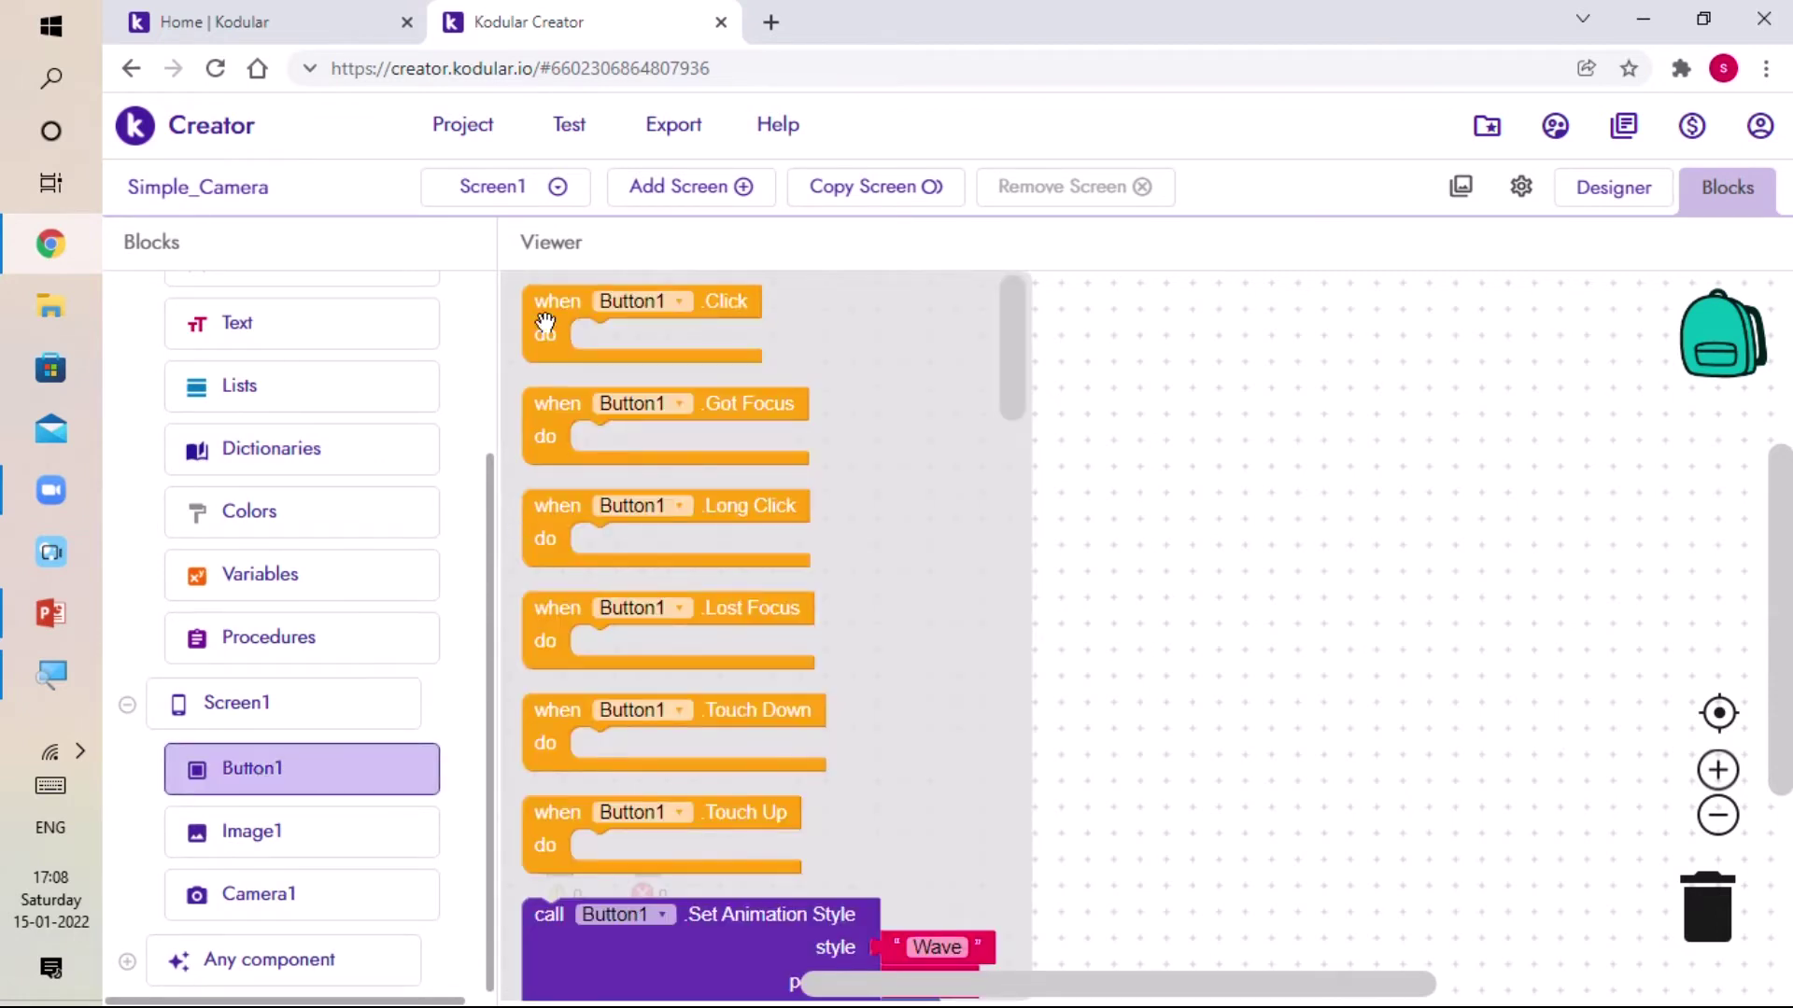
pyautogui.moveTo(562, 344); pyautogui.dragTo(574, 365)
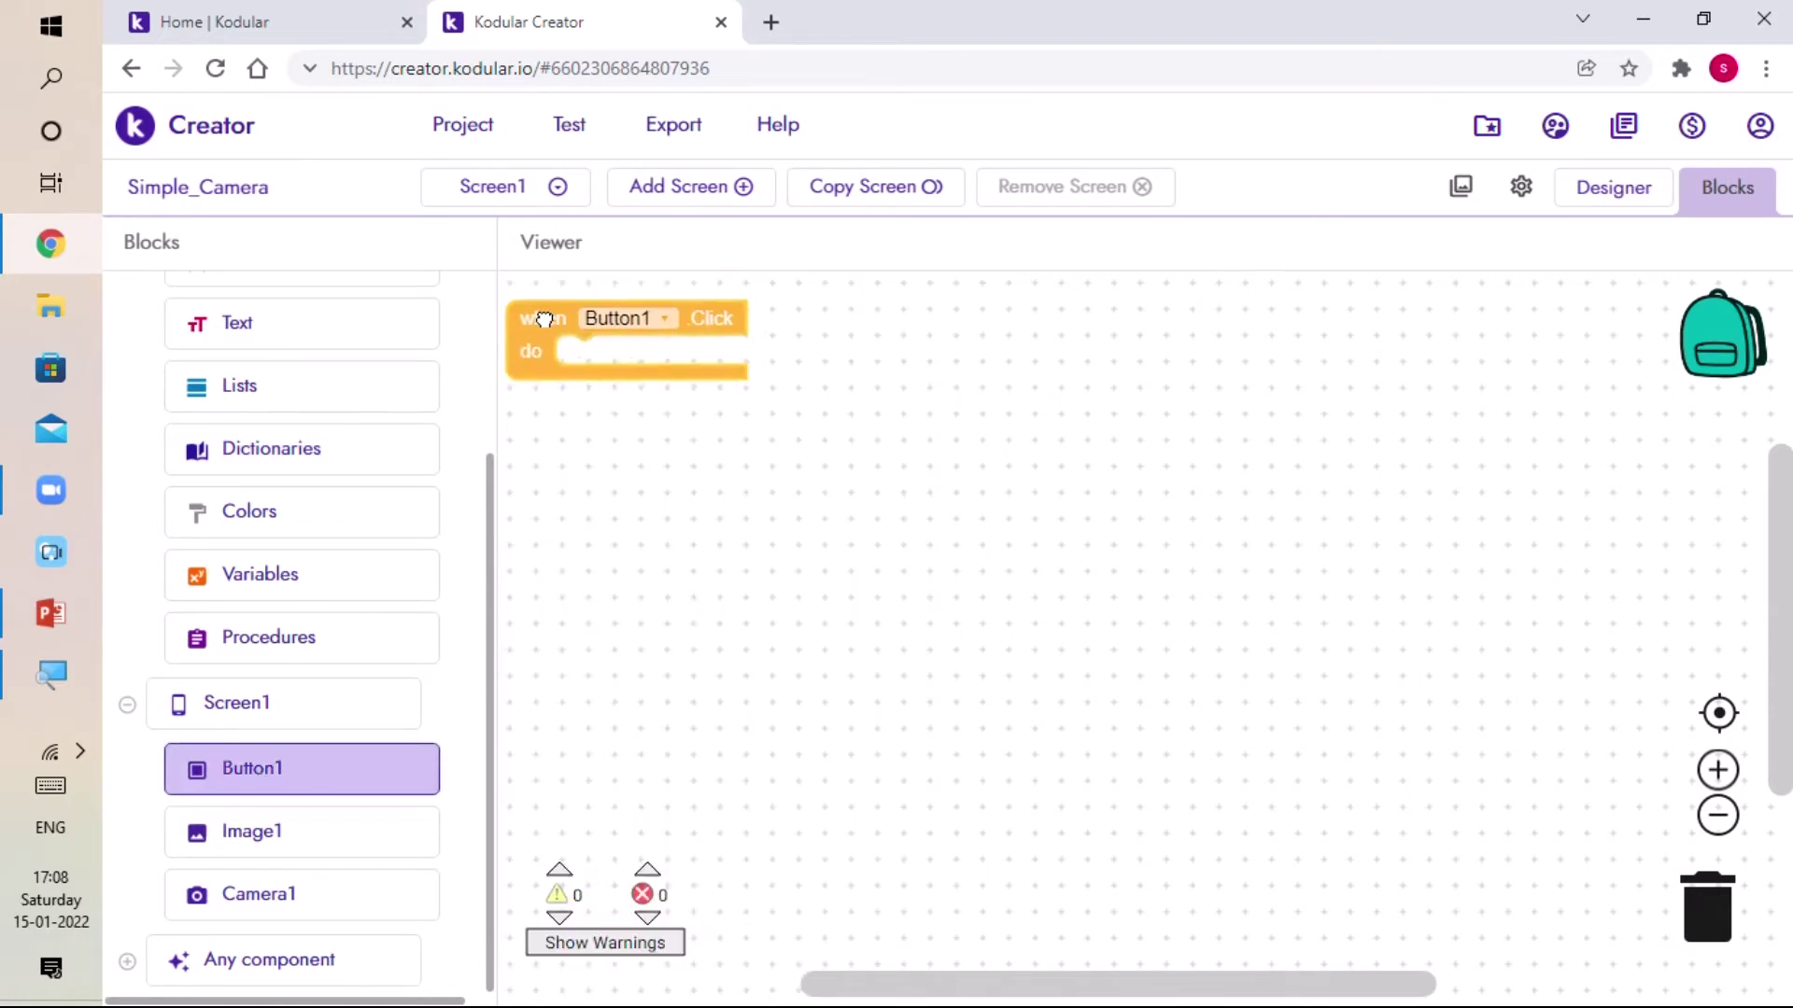
pyautogui.click(259, 902)
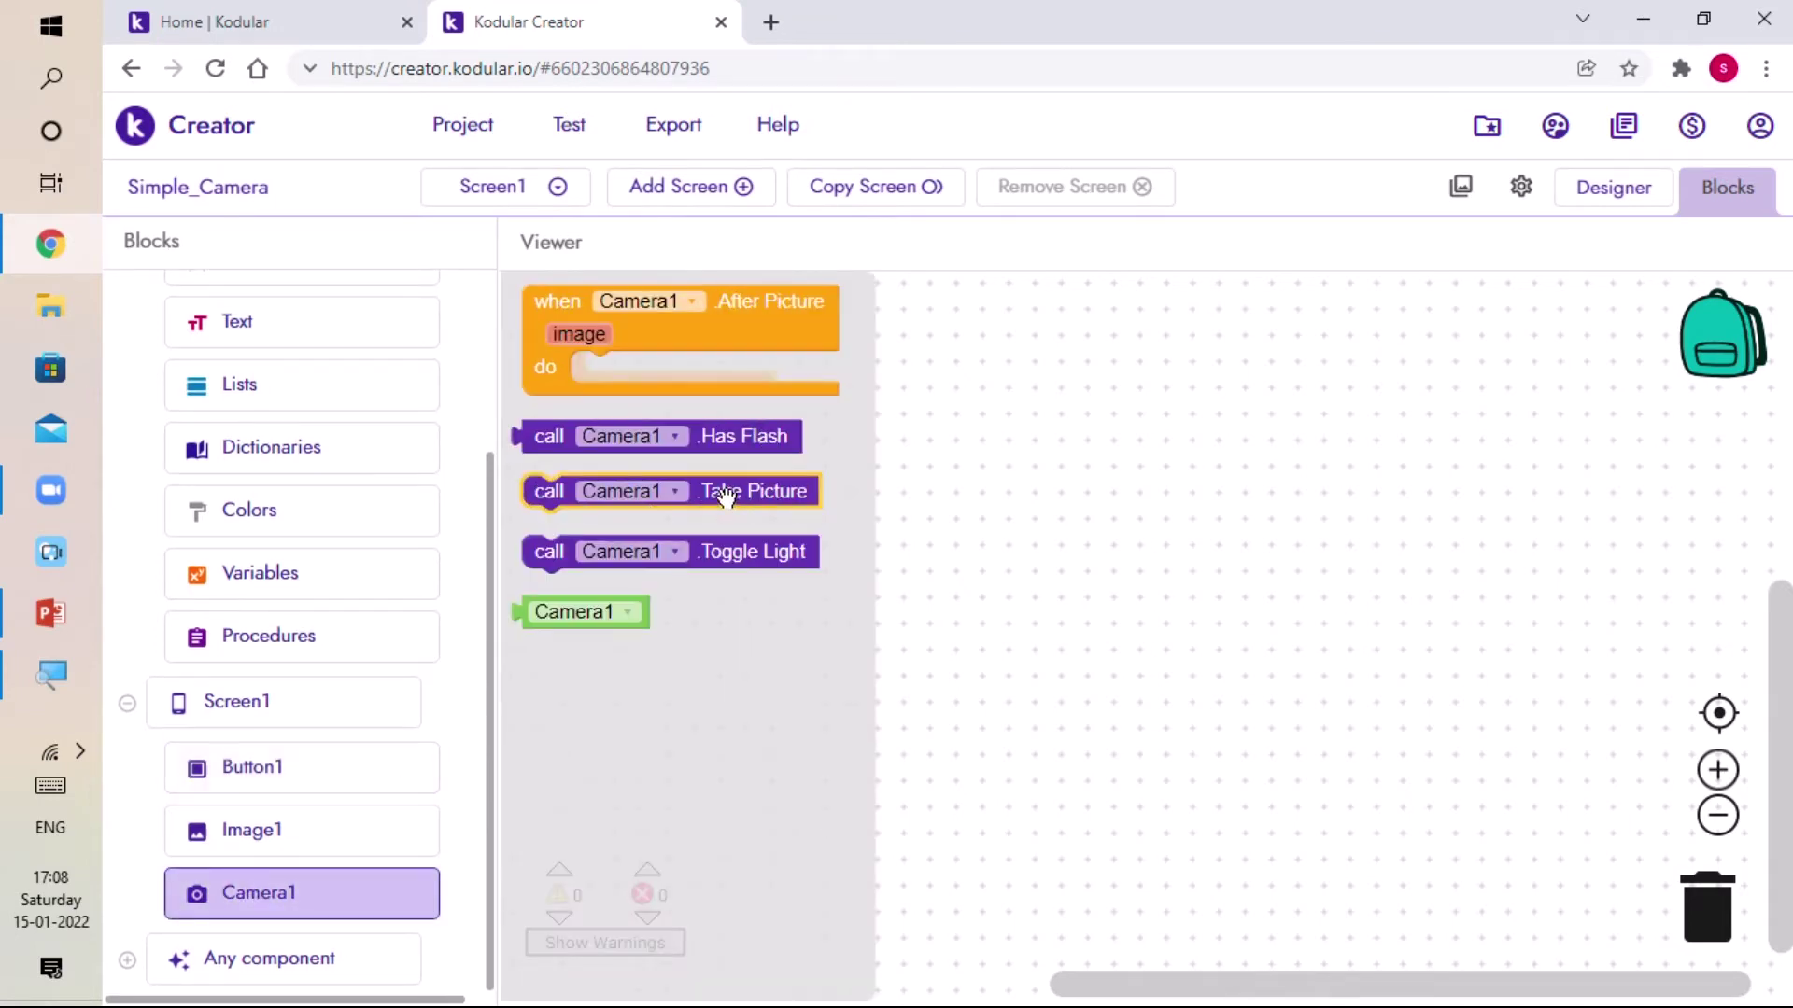
pyautogui.moveTo(756, 493)
pyautogui.mouseDown()
pyautogui.moveTo(845, 483)
pyautogui.moveTo(801, 377)
pyautogui.mouseUp()
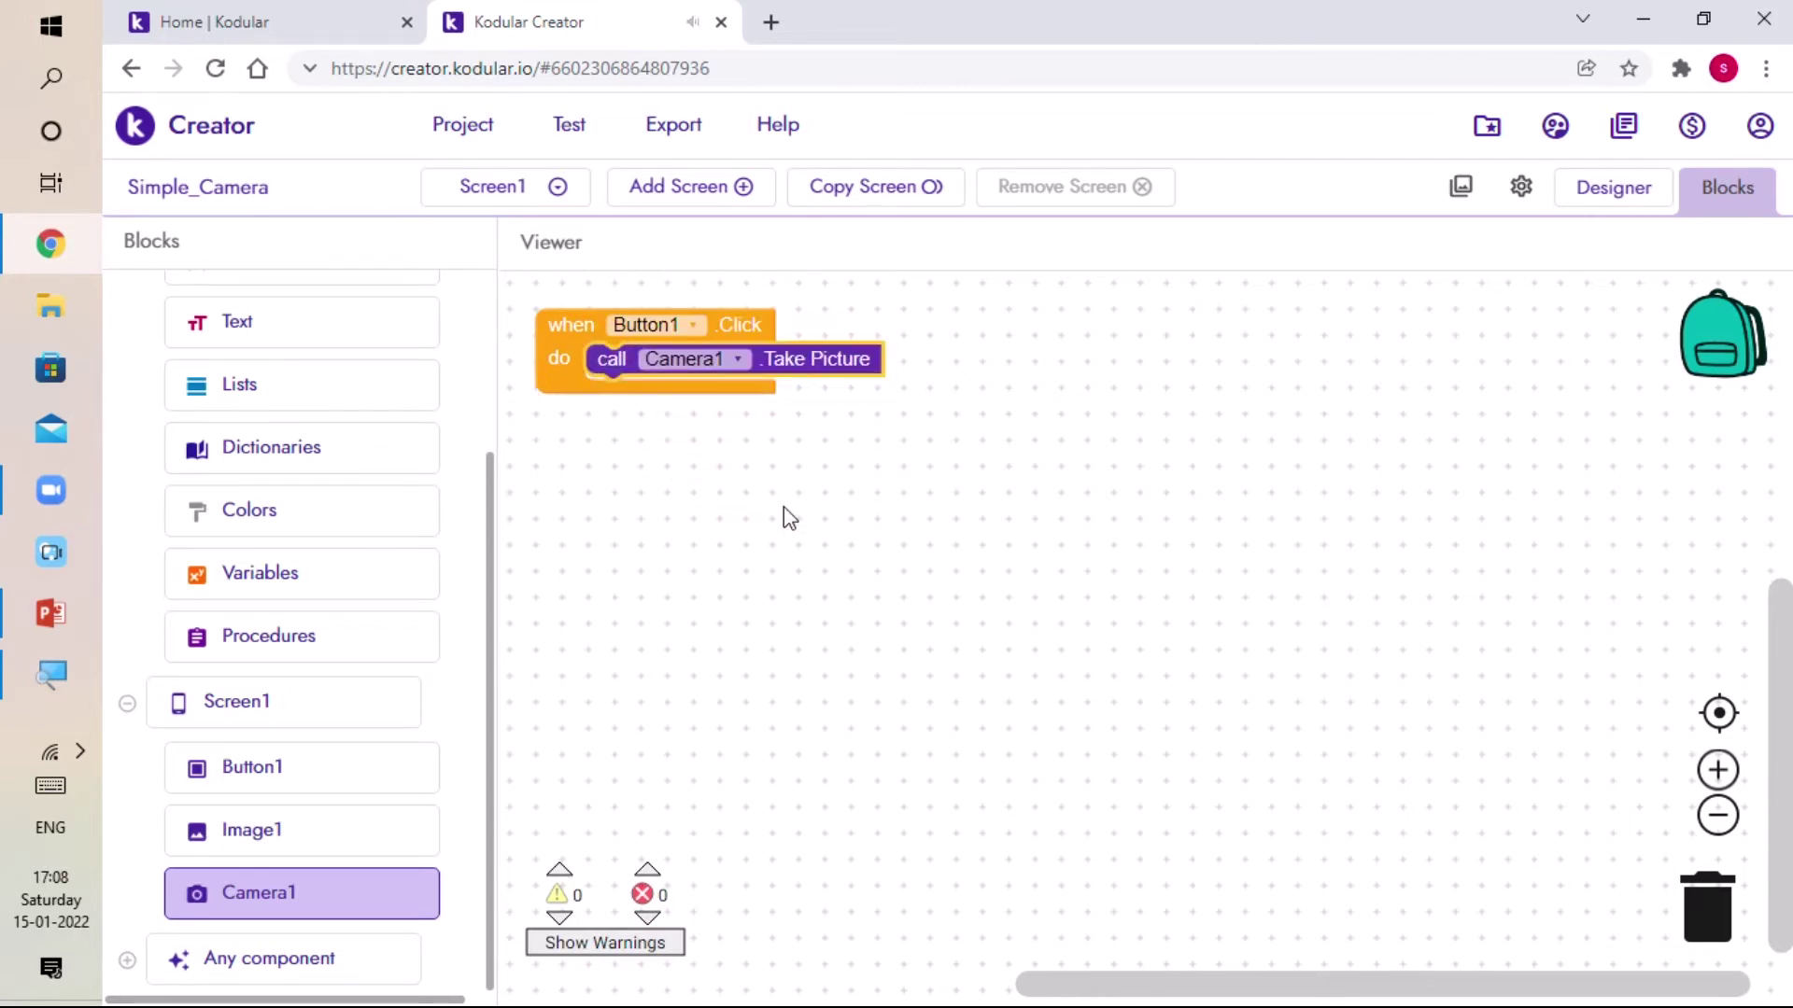
pyautogui.click(330, 892)
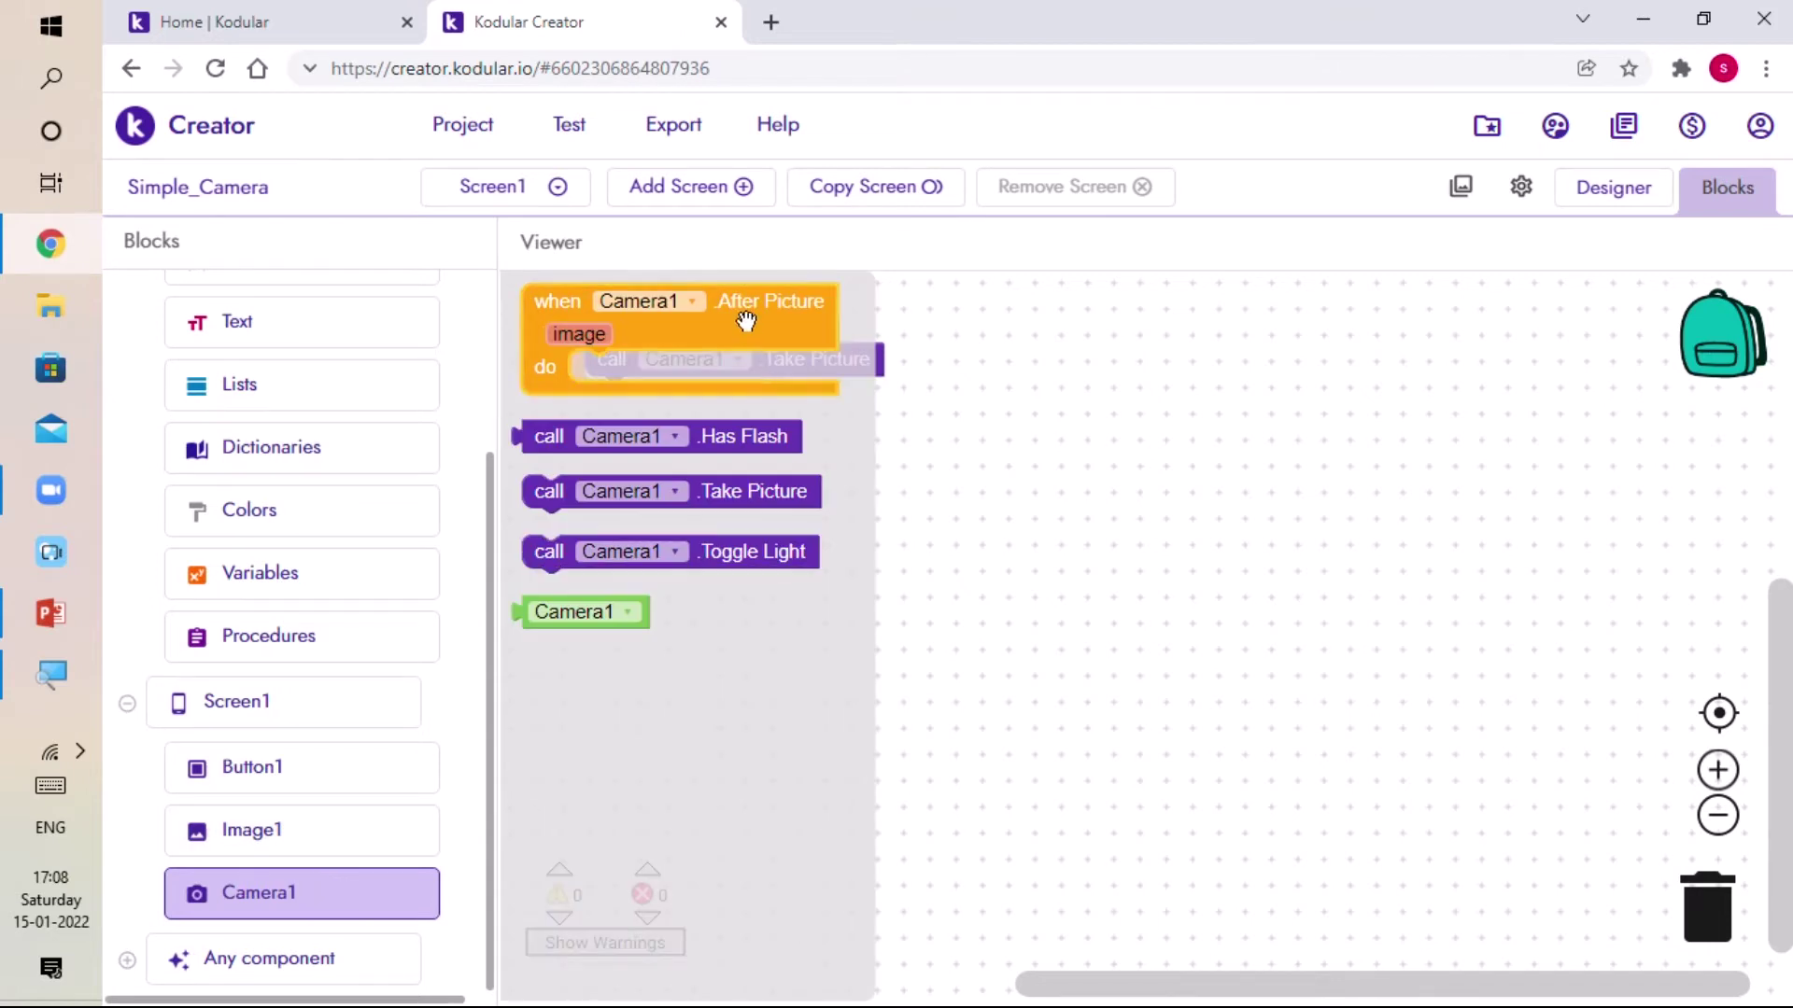
pyautogui.moveTo(744, 315)
pyautogui.mouseDown()
pyautogui.moveTo(774, 466)
pyautogui.moveTo(755, 445)
pyautogui.mouseUp()
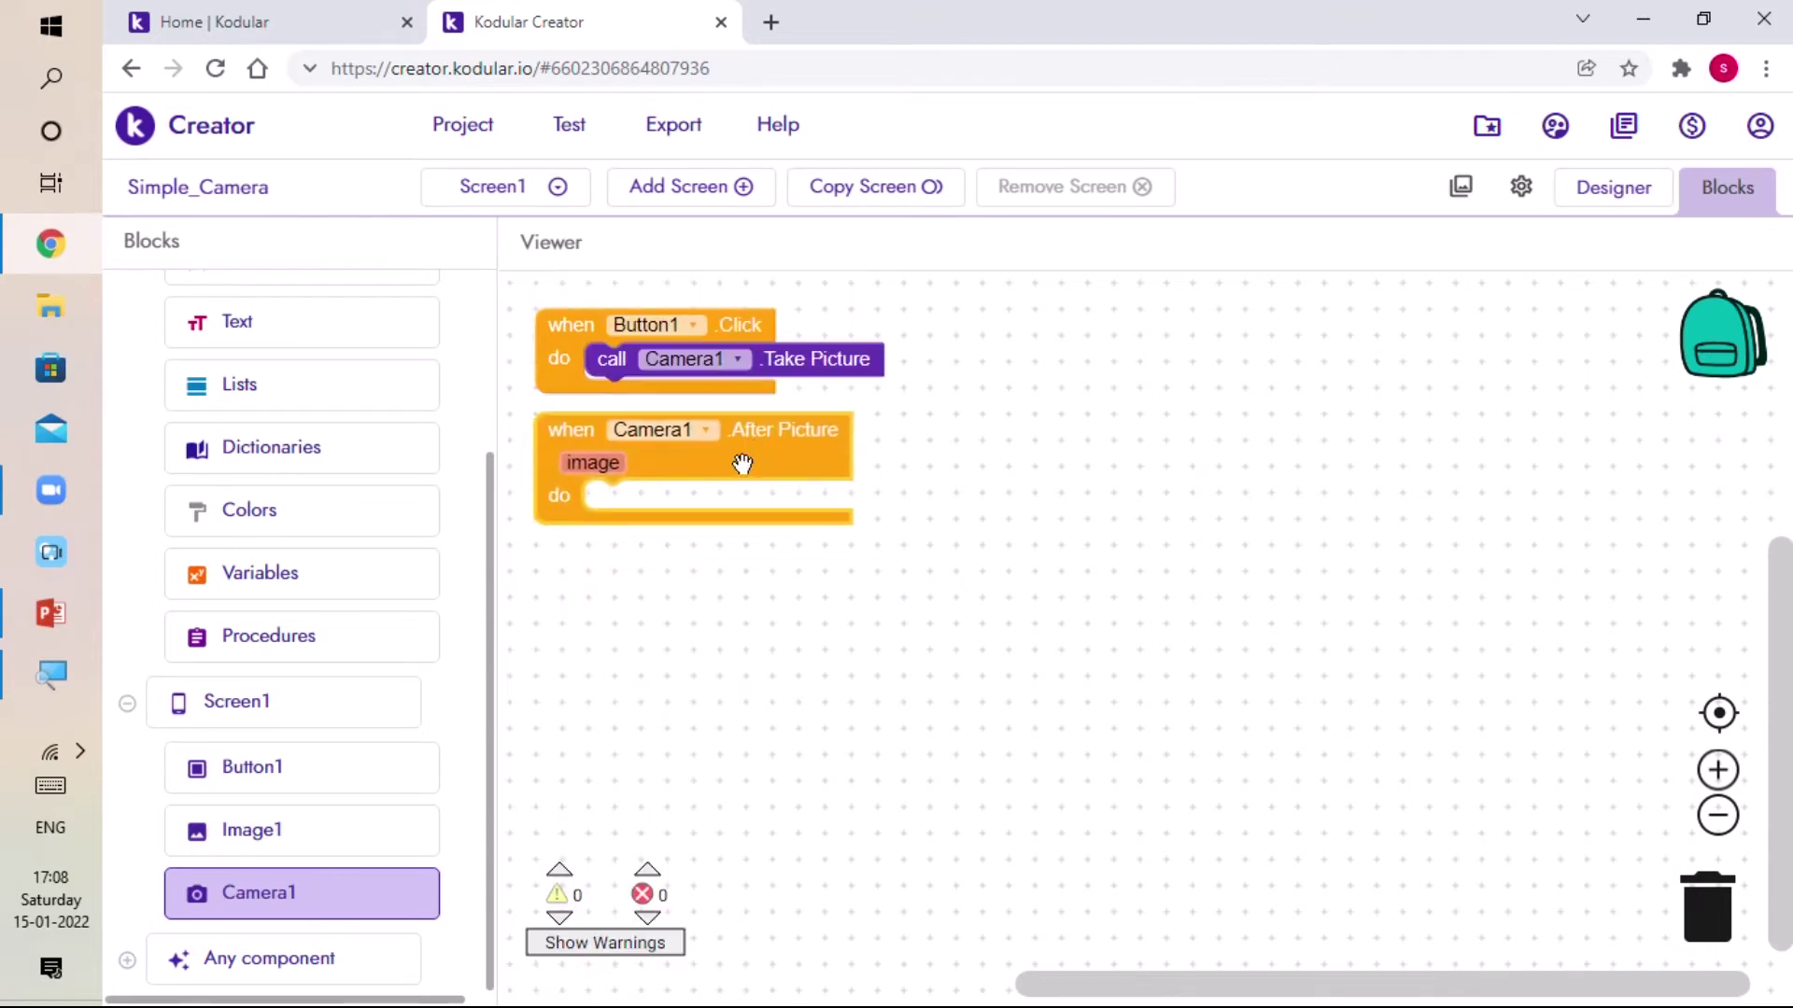
# Put set Image1.Picture inside After Picture and plug get image into its socket
pyautogui.click(250, 838)
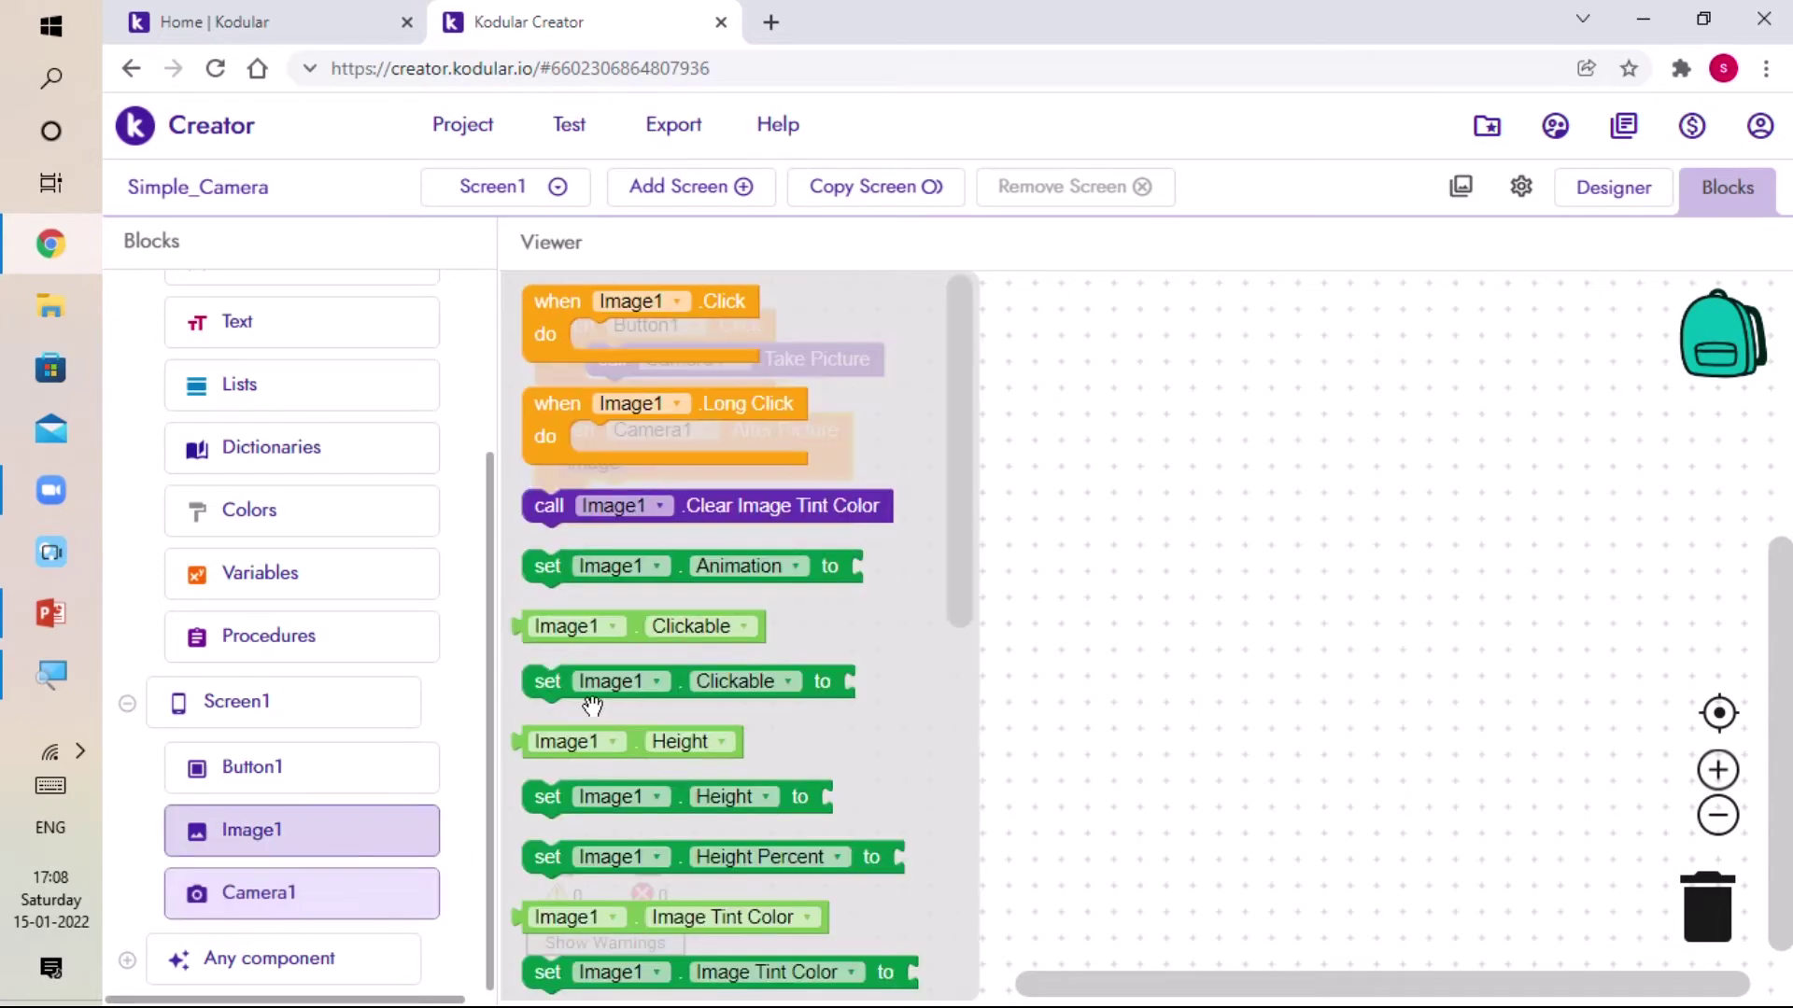
pyautogui.scroll(-3, 743, 590)
pyautogui.scroll(-2, 743, 589)
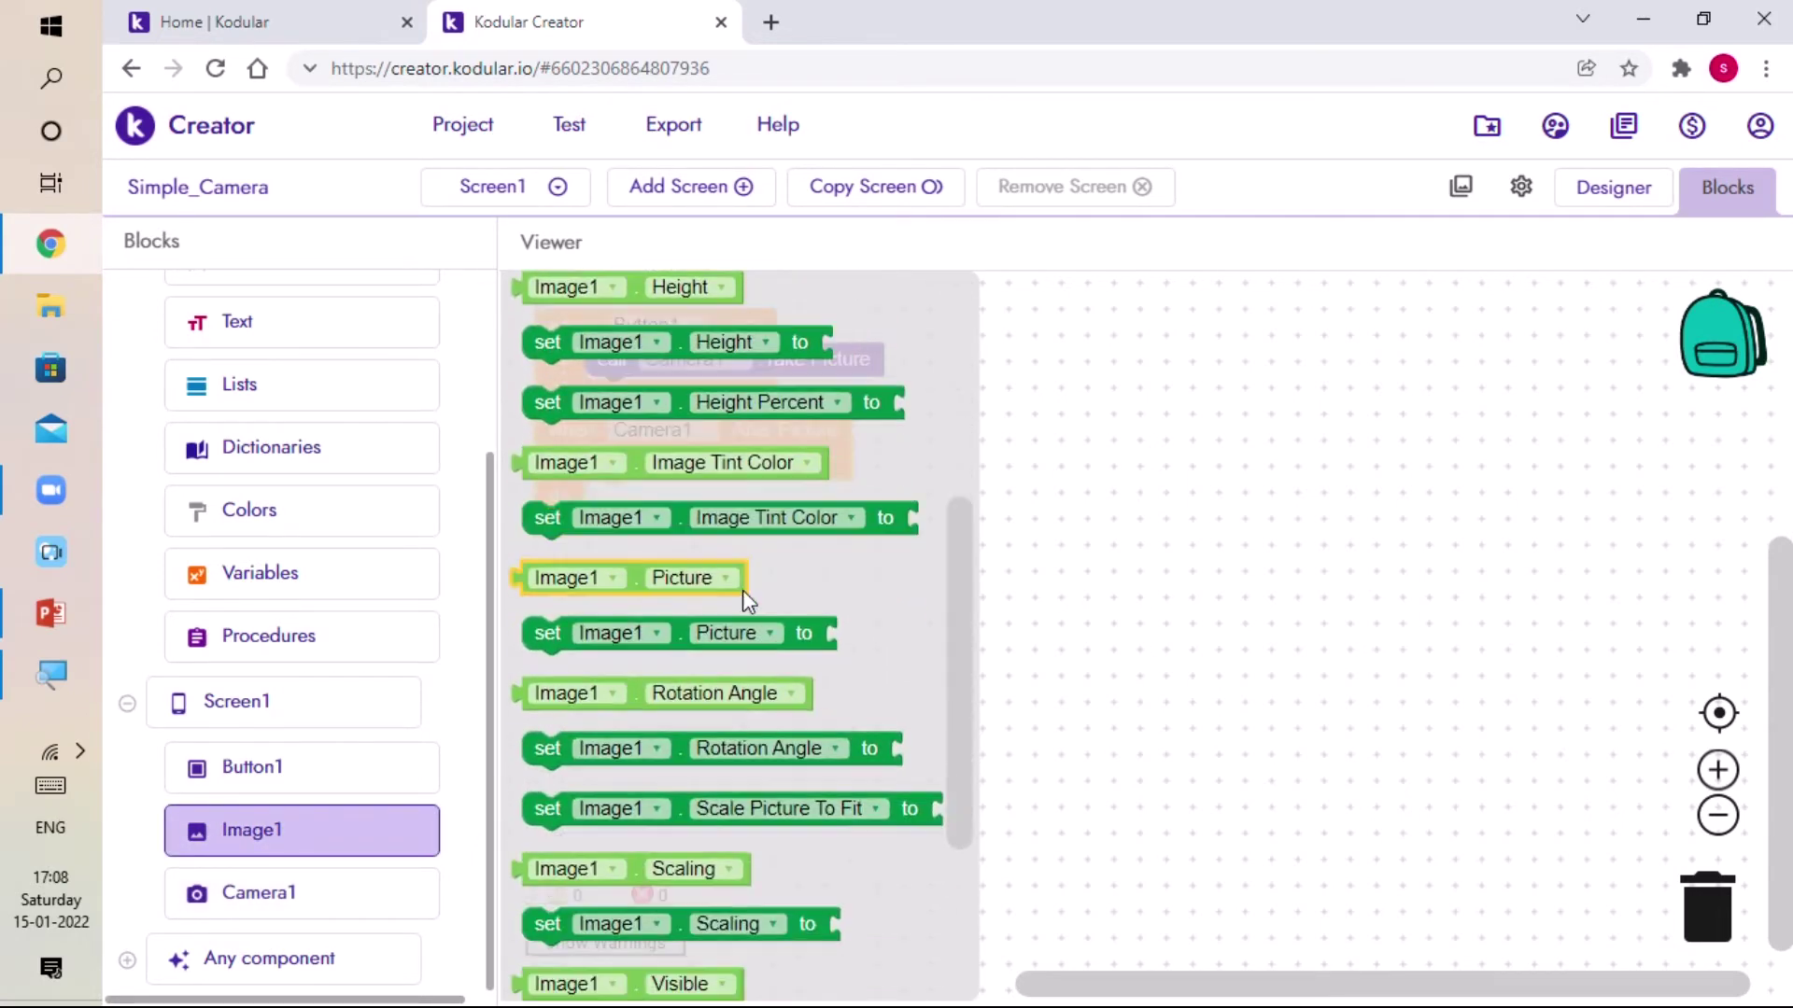
pyautogui.scroll(-2, 742, 590)
pyautogui.scroll(-1, 742, 589)
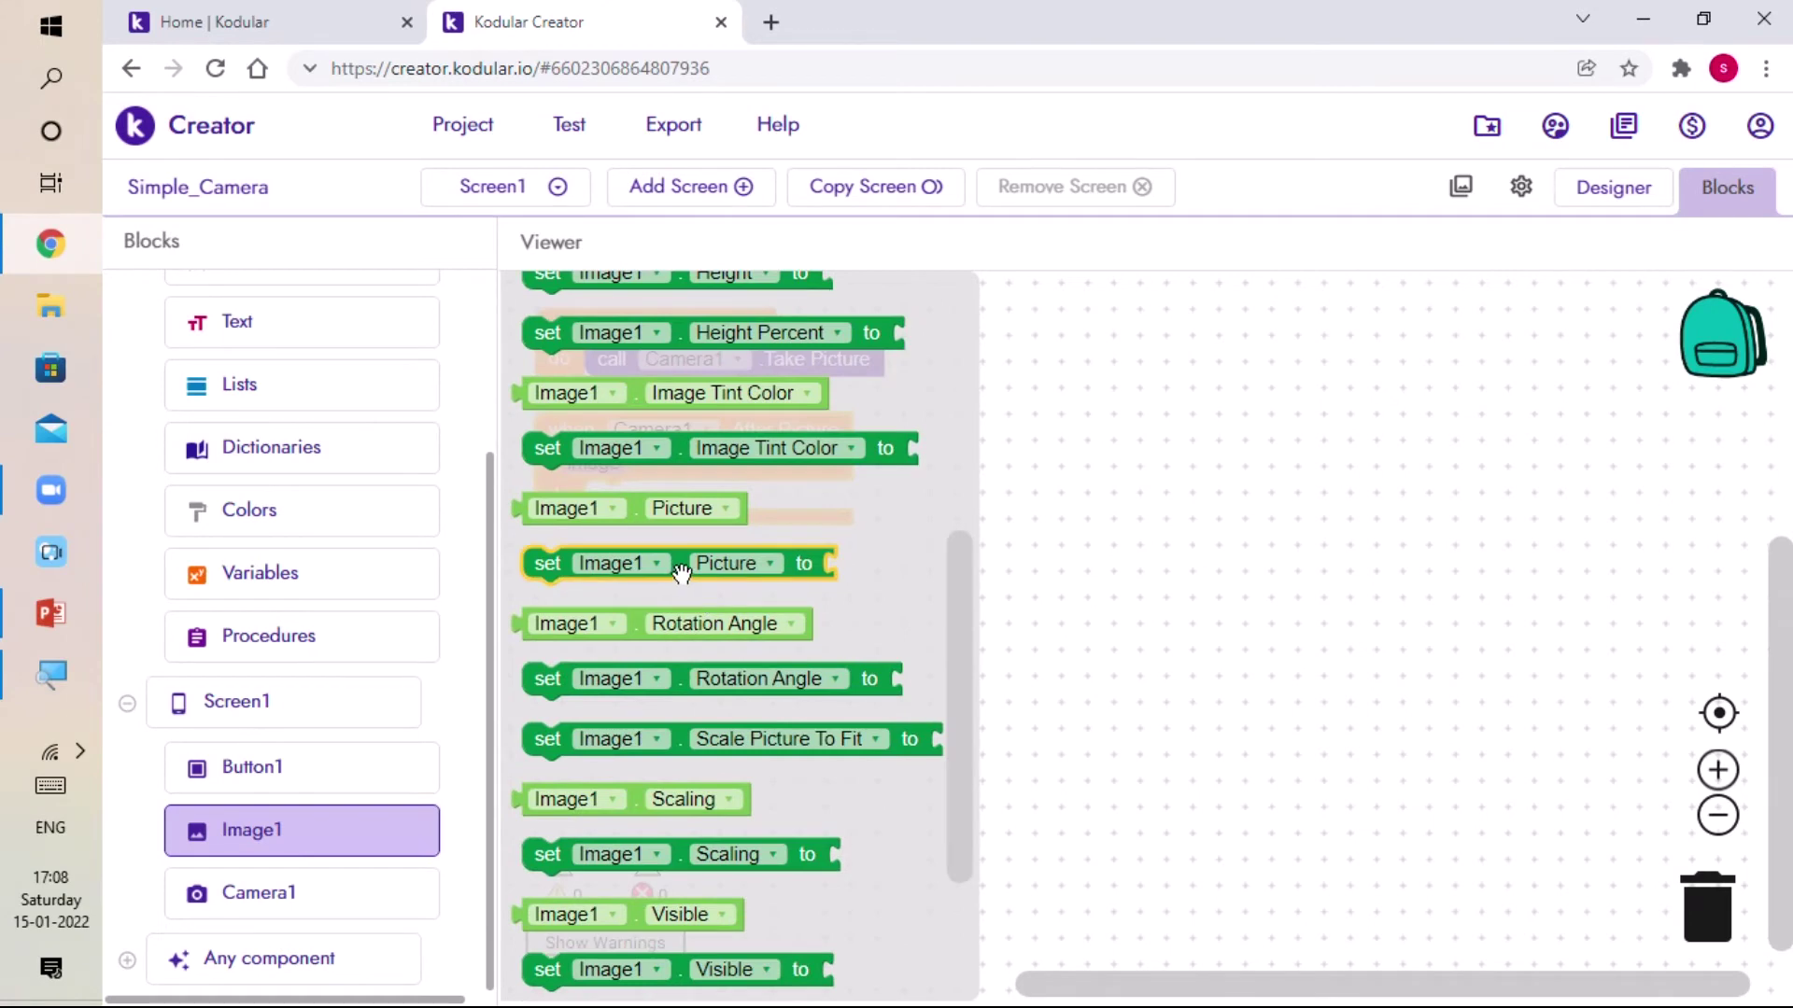
pyautogui.moveTo(679, 567); pyautogui.dragTo(756, 525)
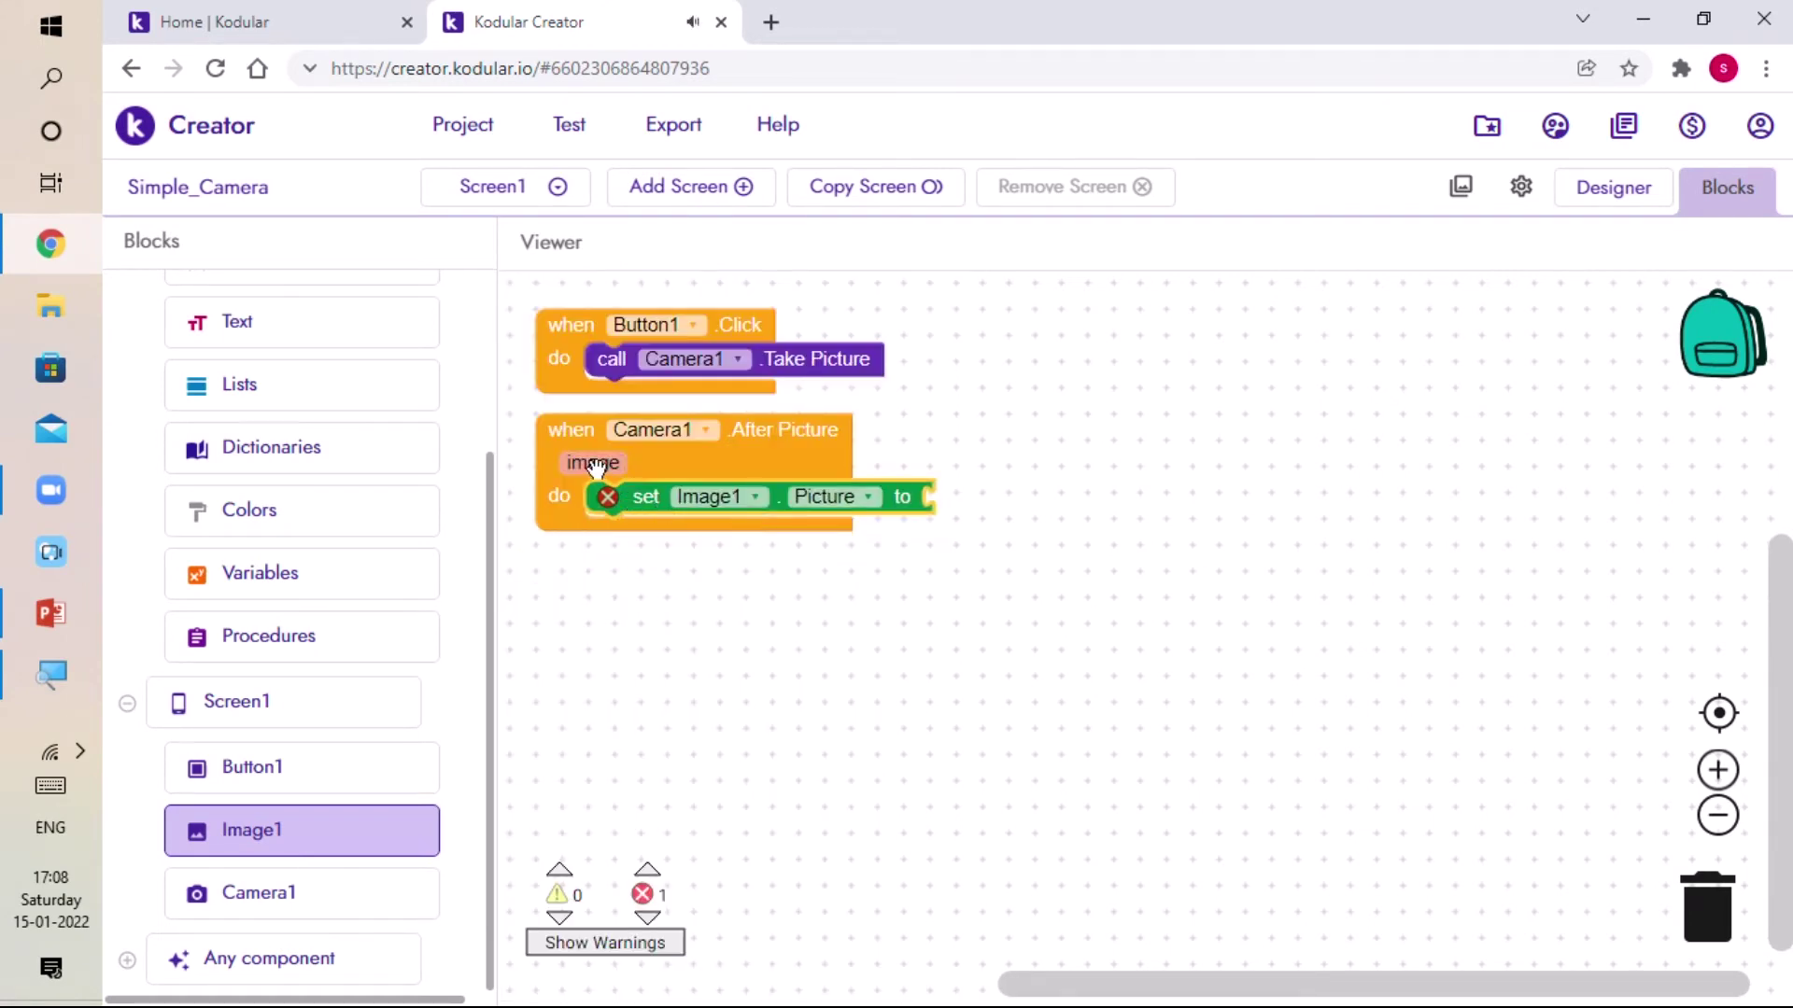
pyautogui.moveTo(593, 463)
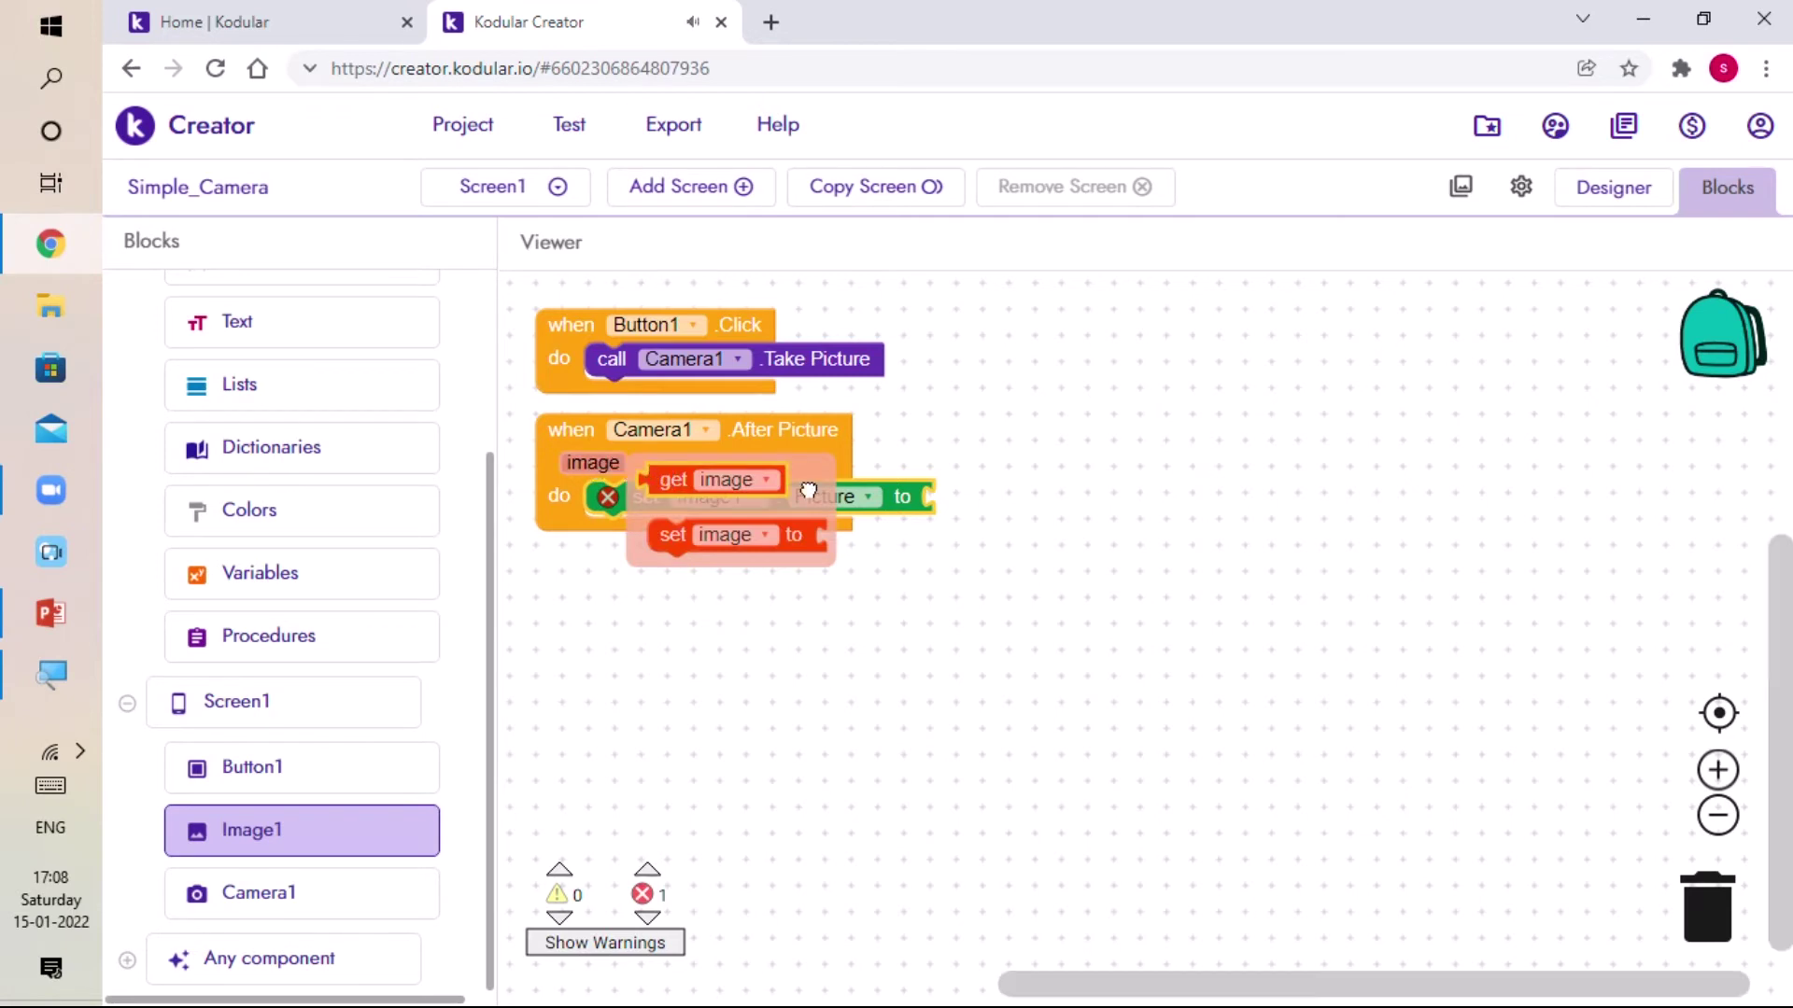
pyautogui.moveTo(714, 481); pyautogui.dragTo(942, 503)
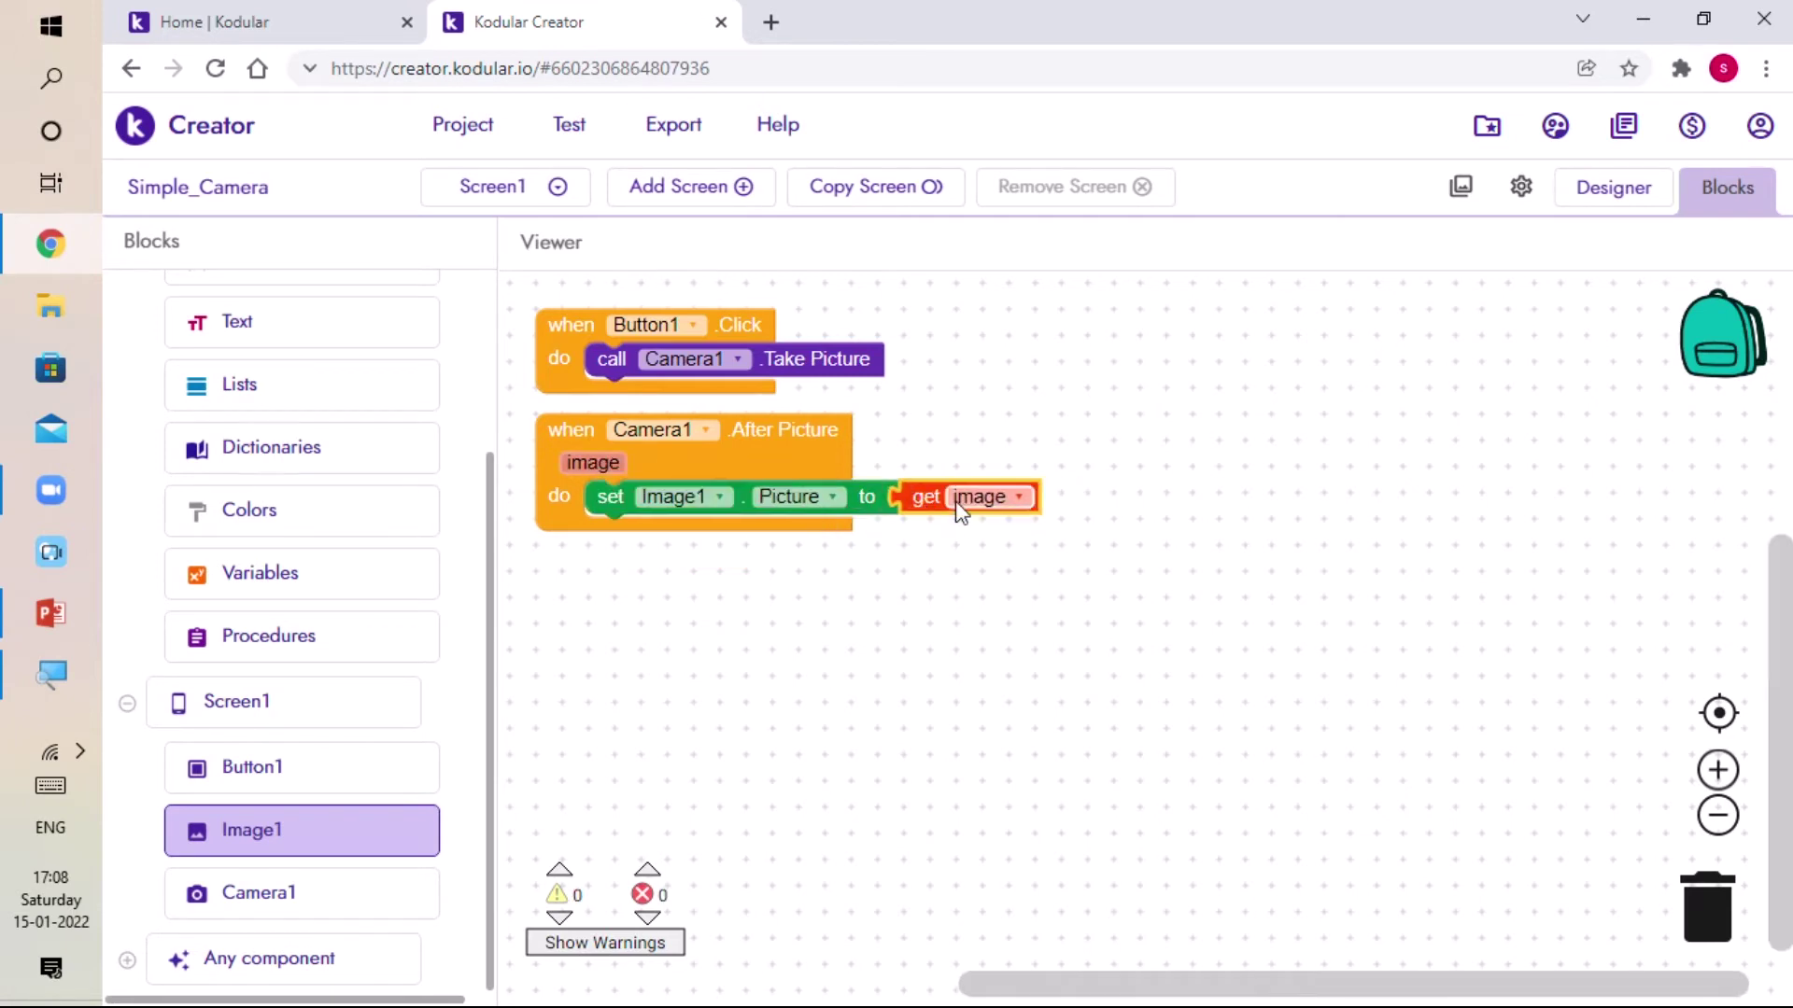
pyautogui.click(968, 615)
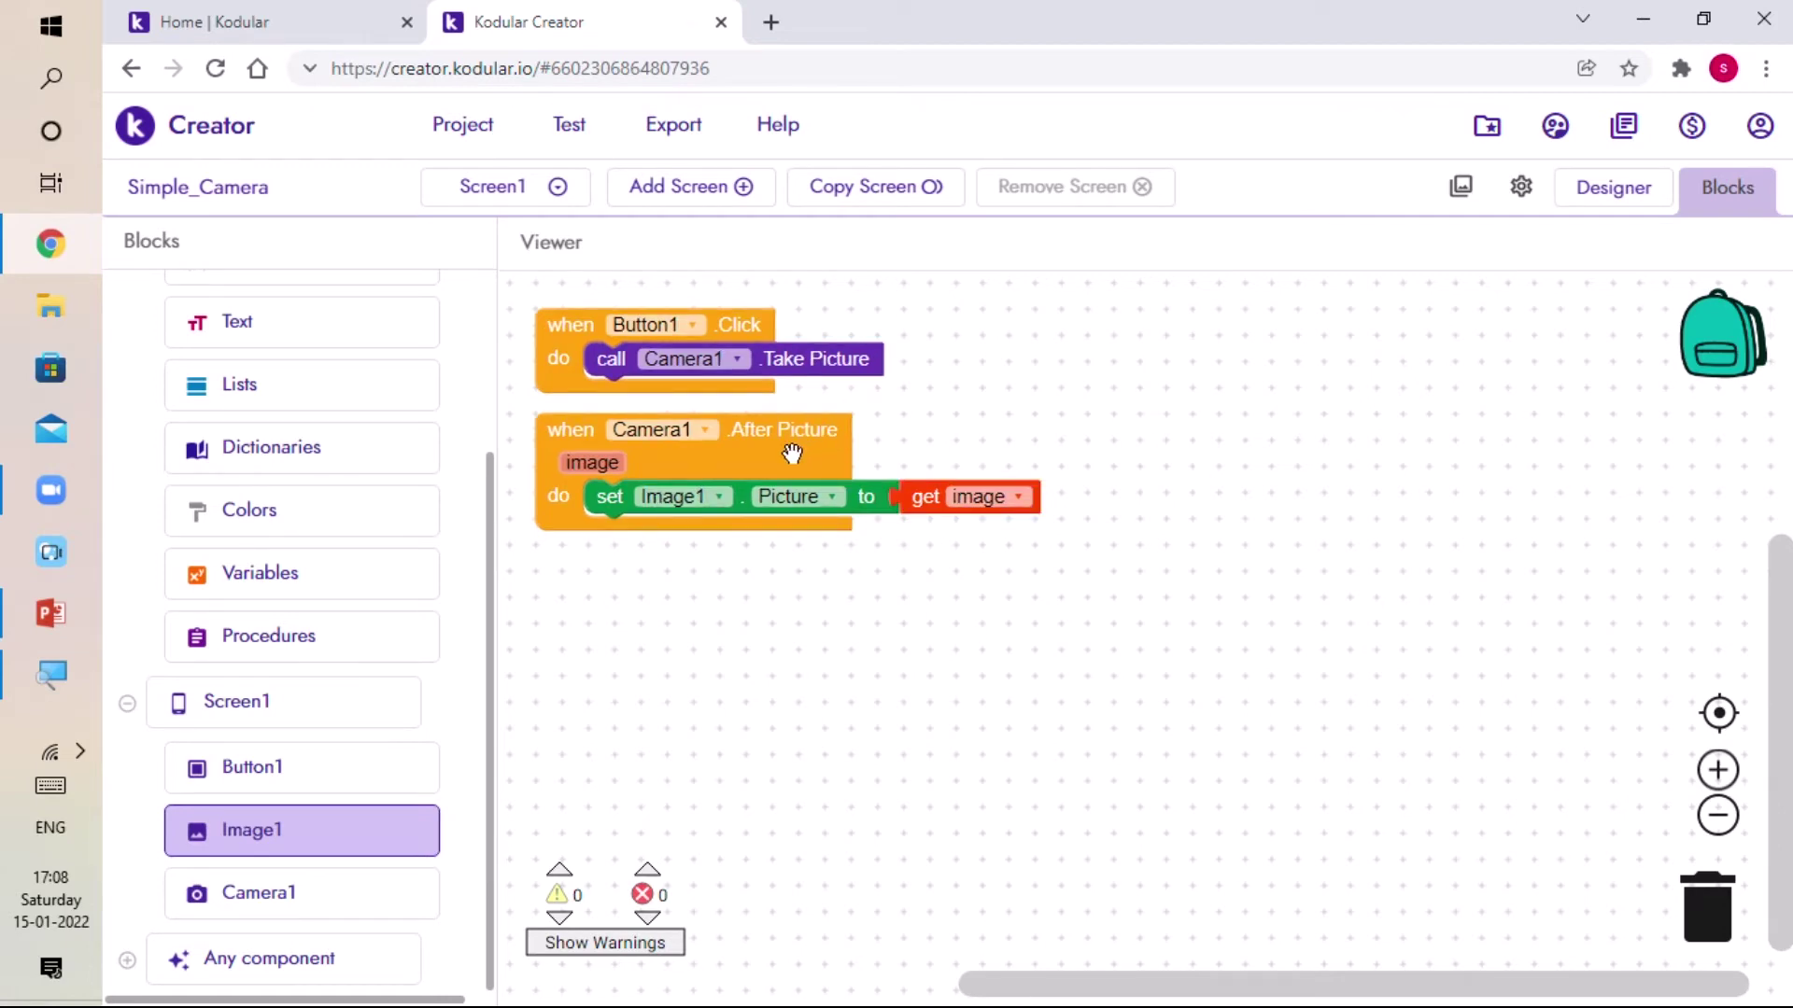
pyautogui.moveTo(806, 448); pyautogui.dragTo(810, 446)
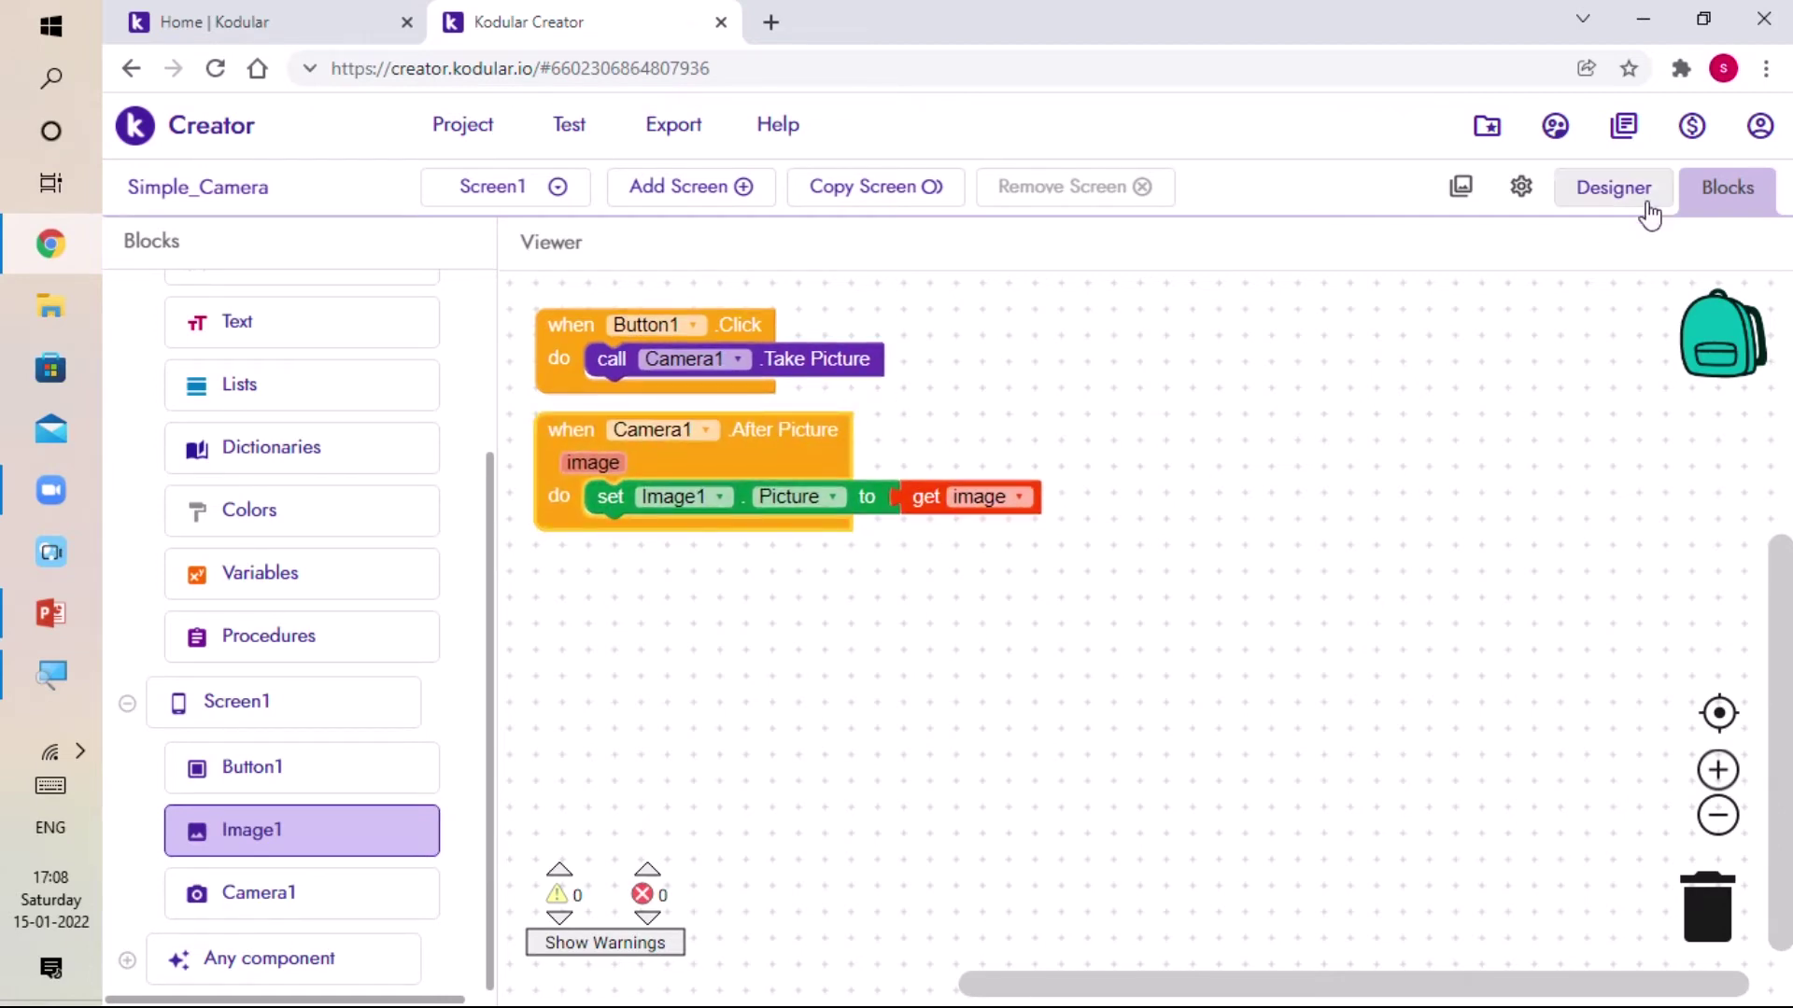
# From the Designer, export Simple_Camera via Export > Android App (.apk)
pyautogui.click(1613, 186)
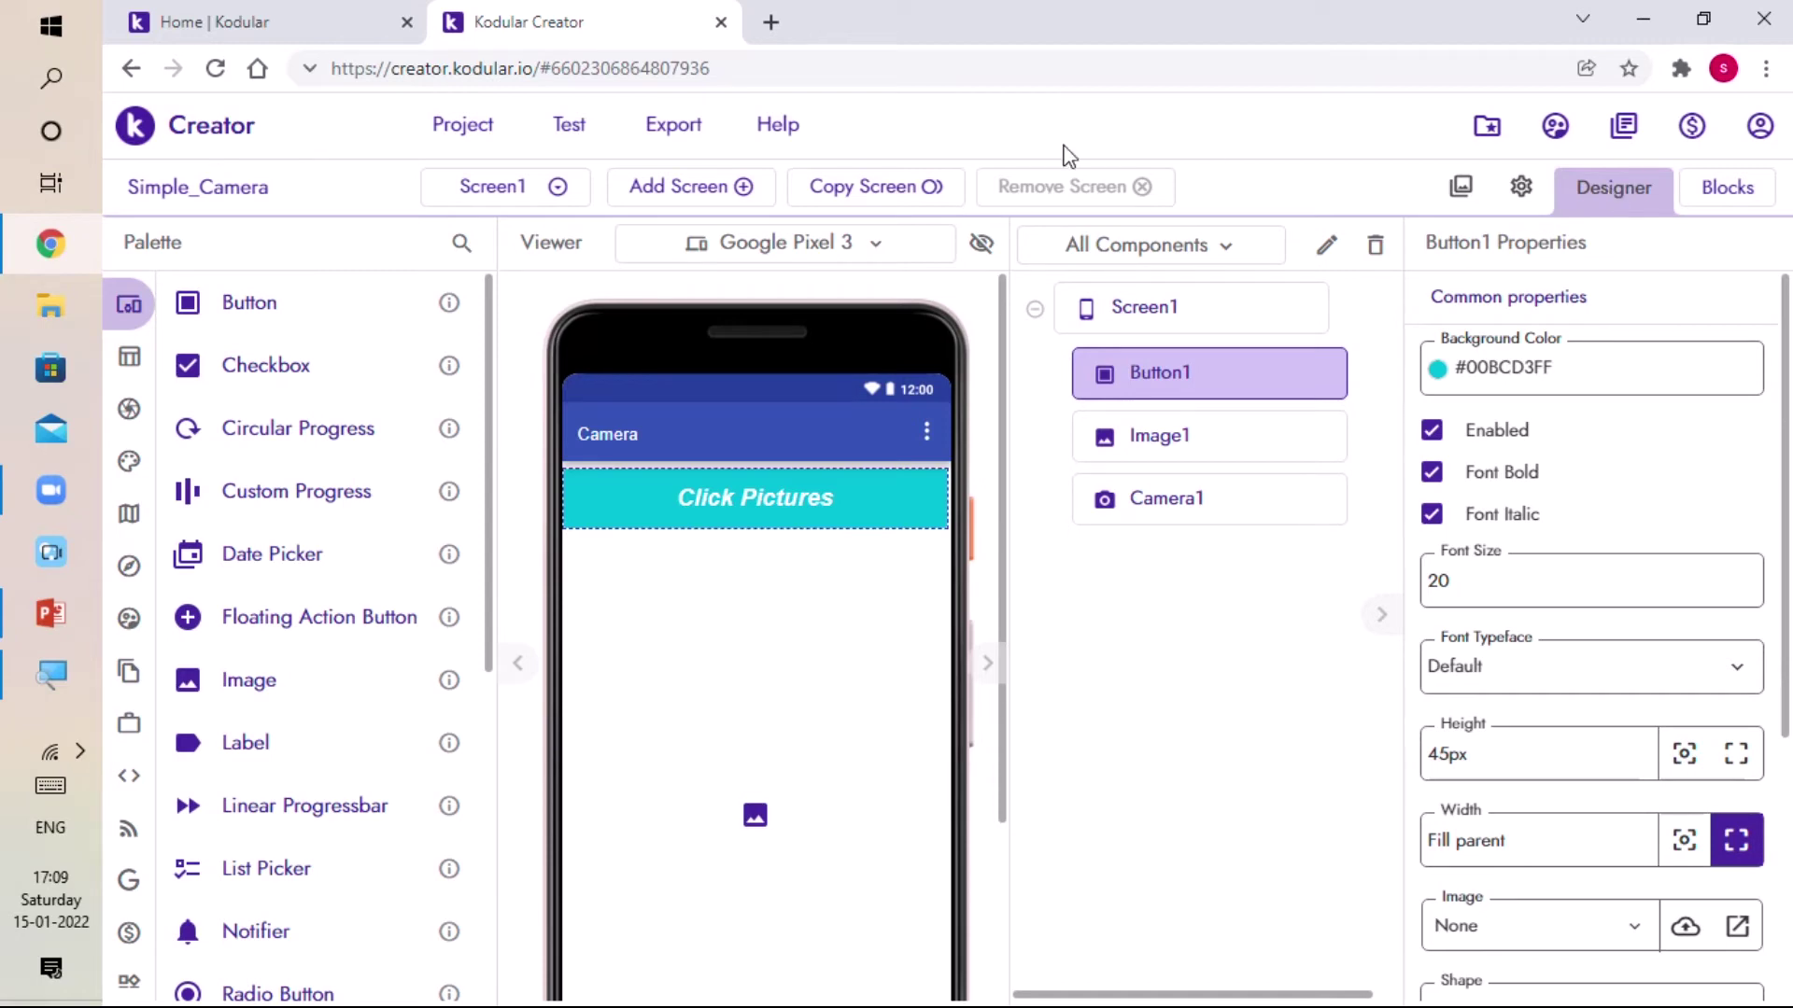
pyautogui.click(672, 124)
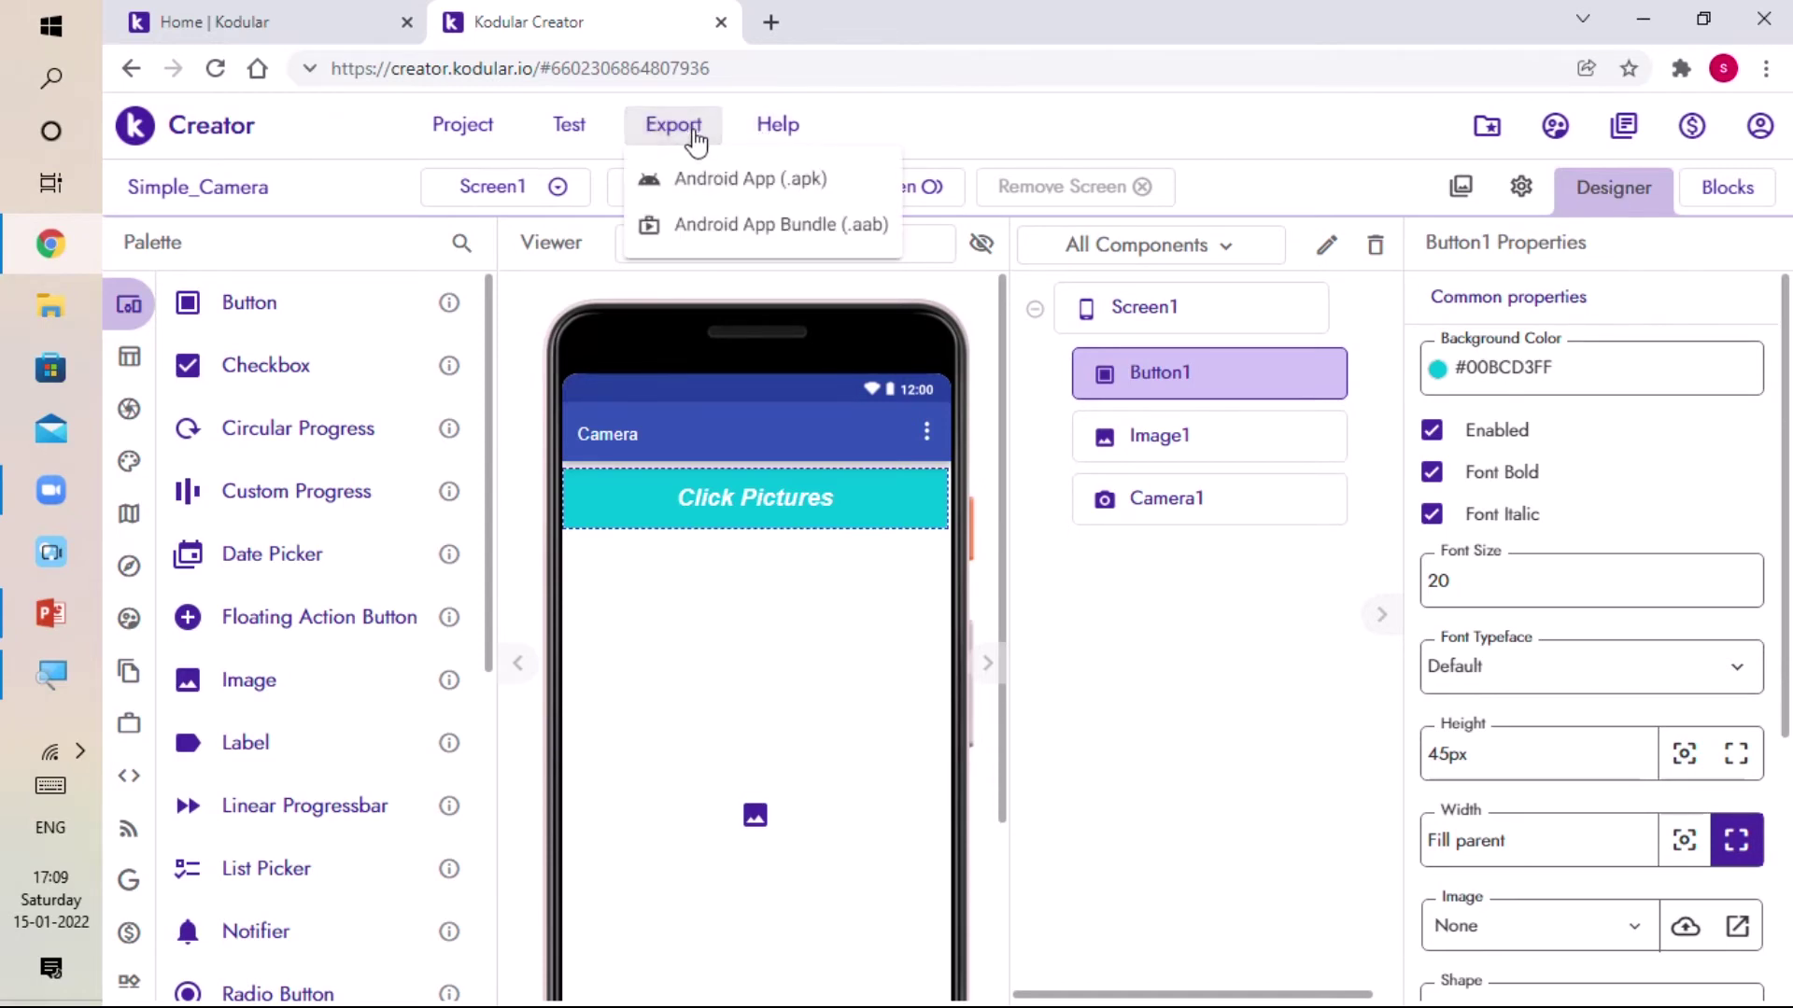
pyautogui.click(715, 177)
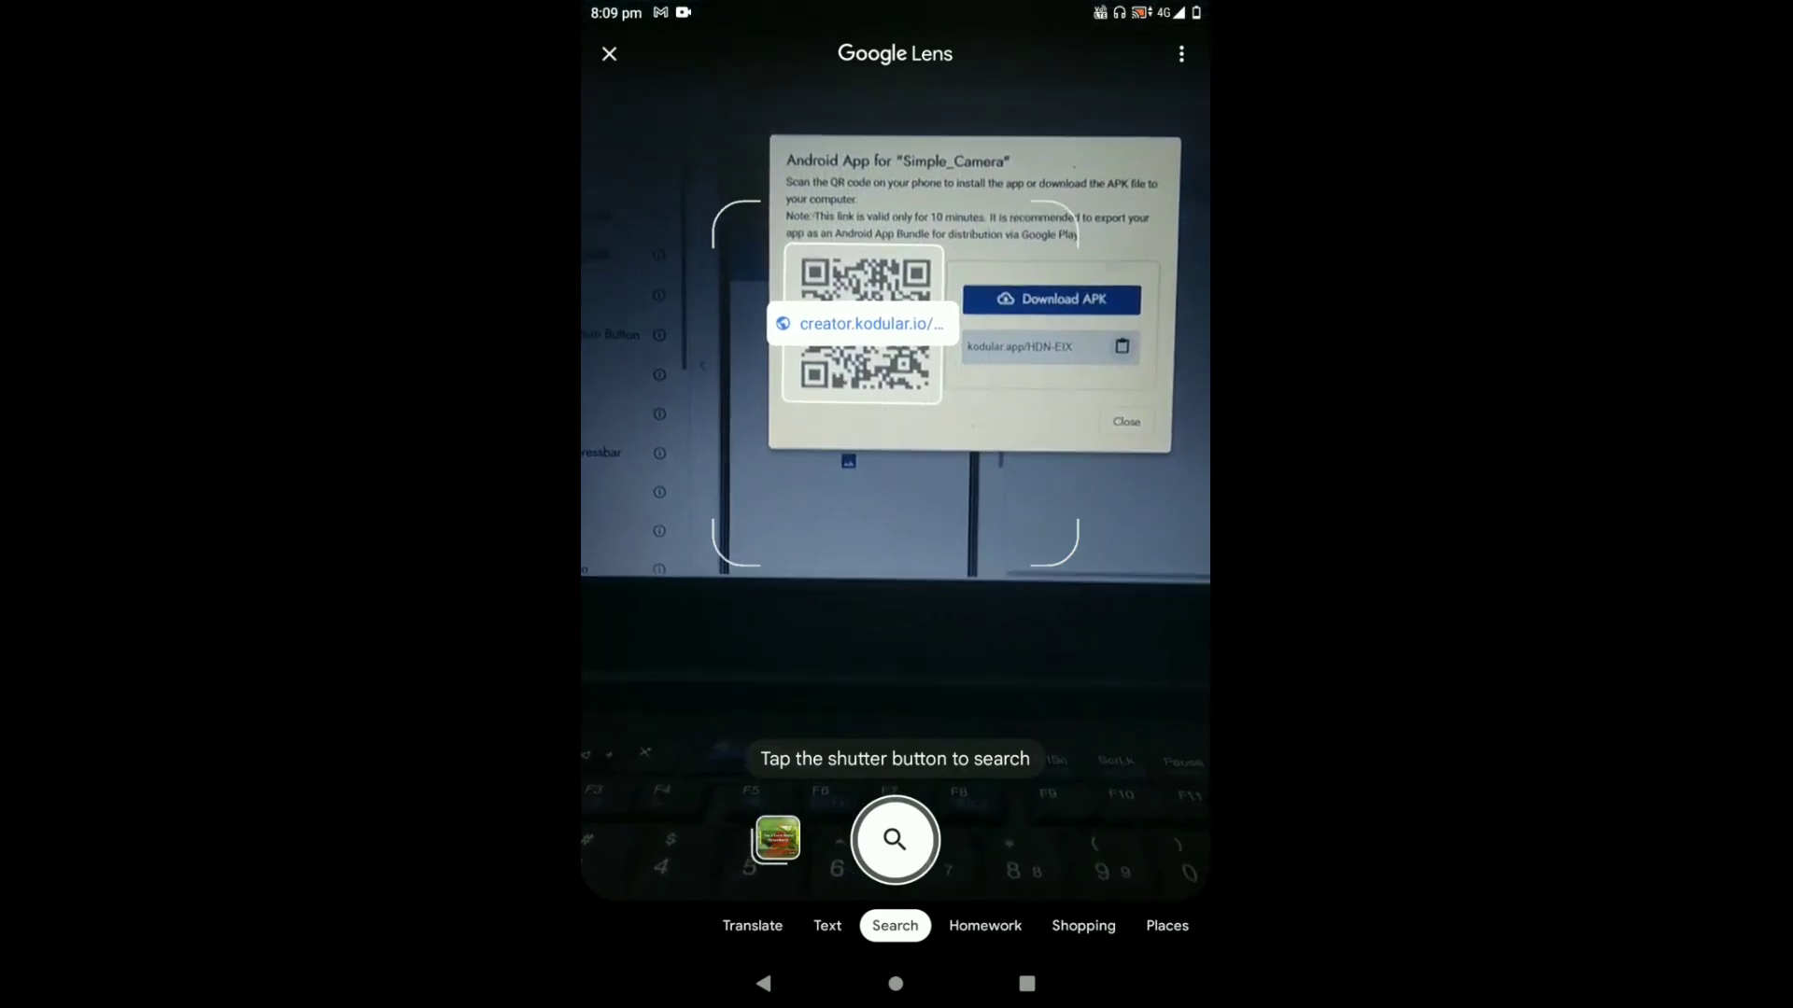
# Scan the laptop's export QR code with Google Lens to download Simple_Camera.apk
pyautogui.click(894, 839)
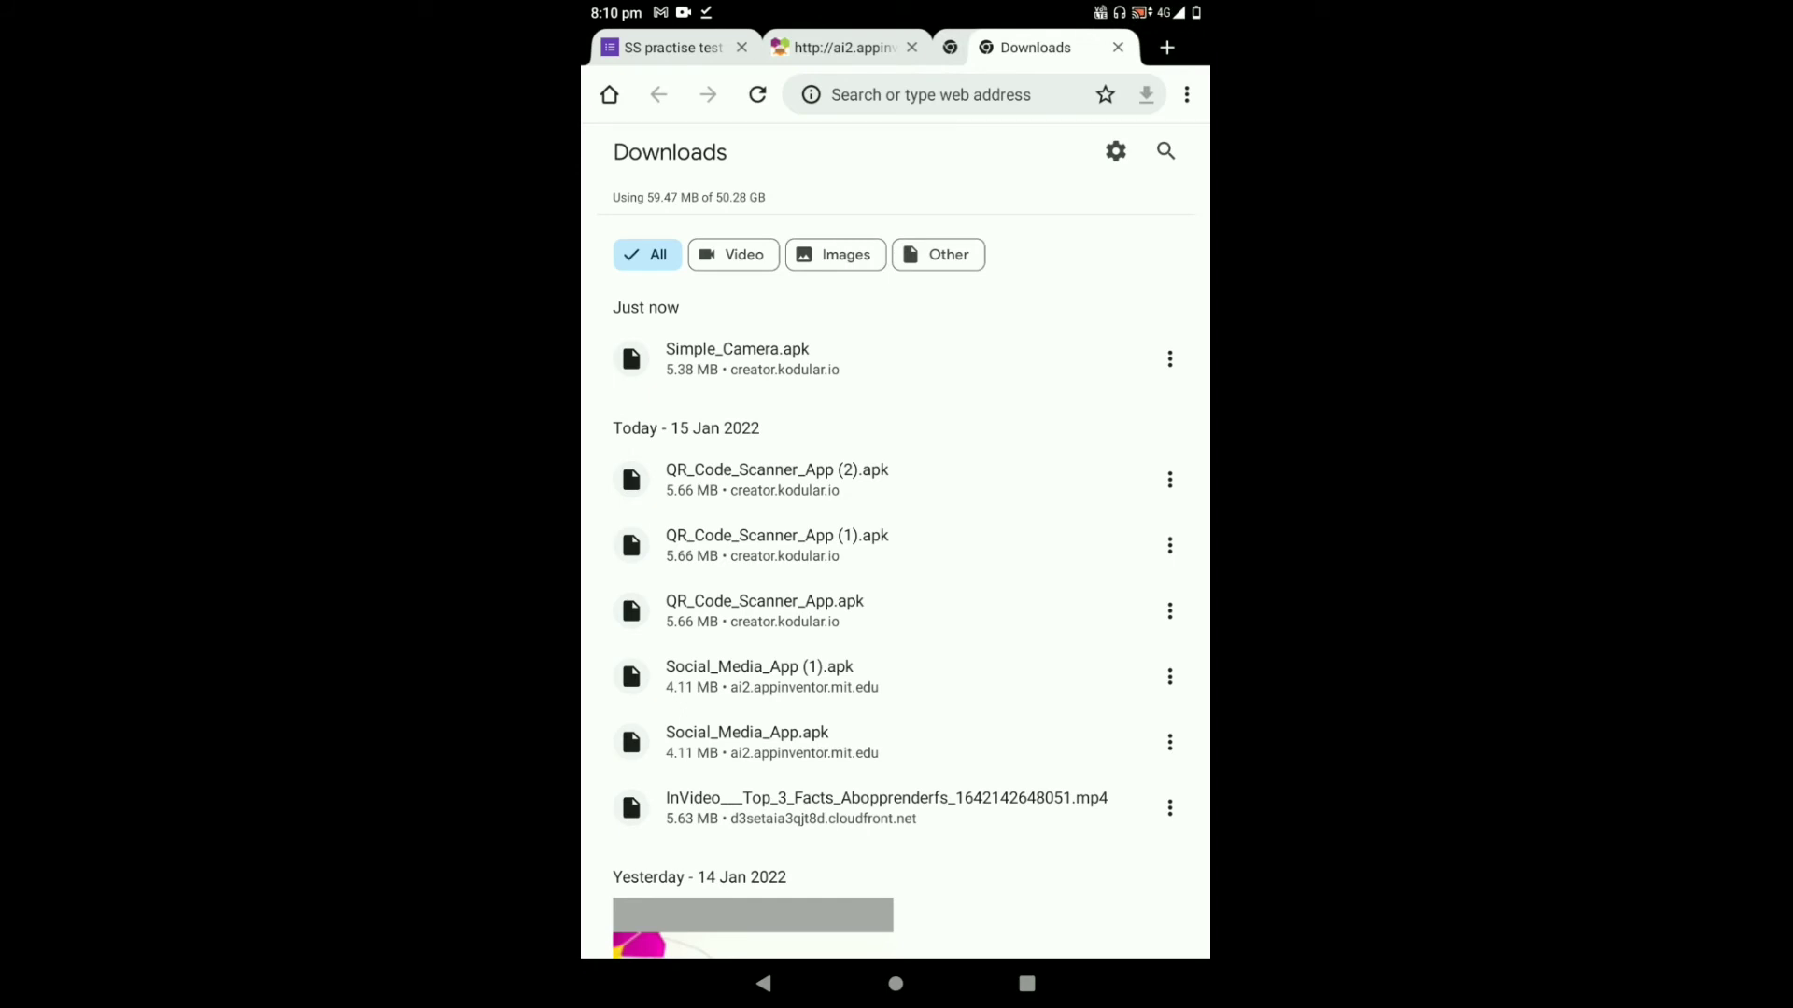
# Install Simple_Camera.apk from Chrome downloads, overriding the Play Protect warning
pyautogui.click(736, 357)
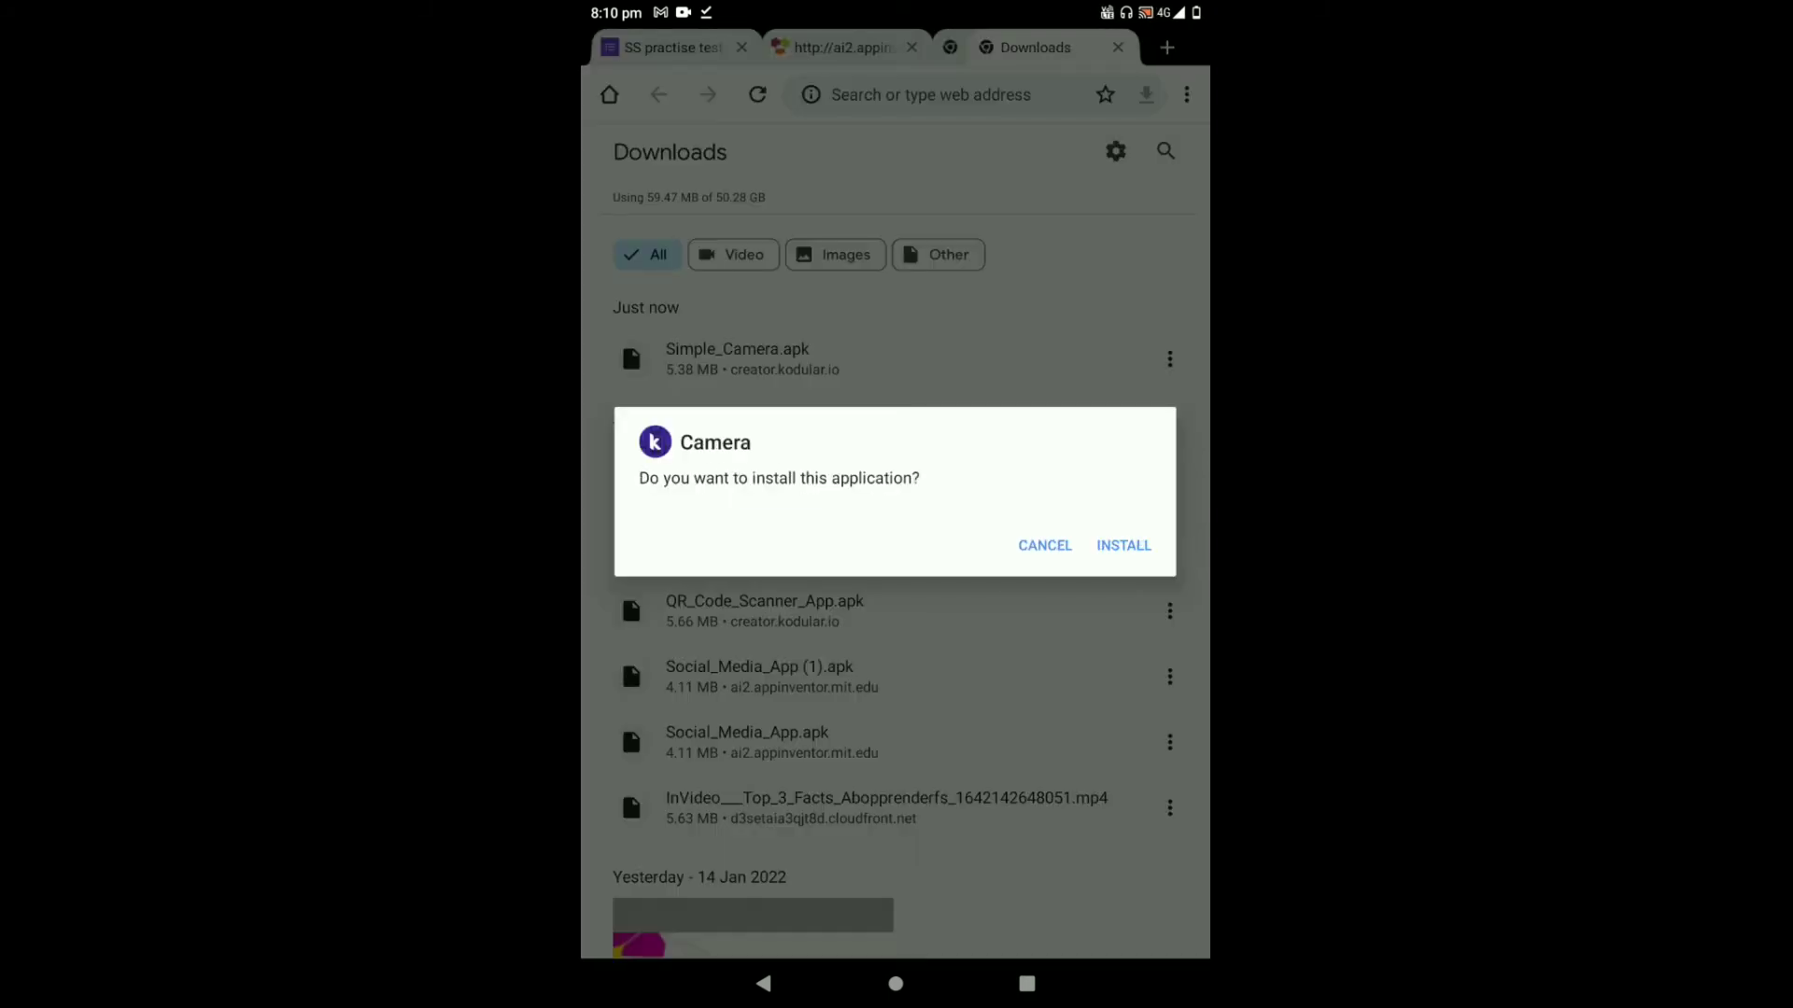
pyautogui.click(1123, 544)
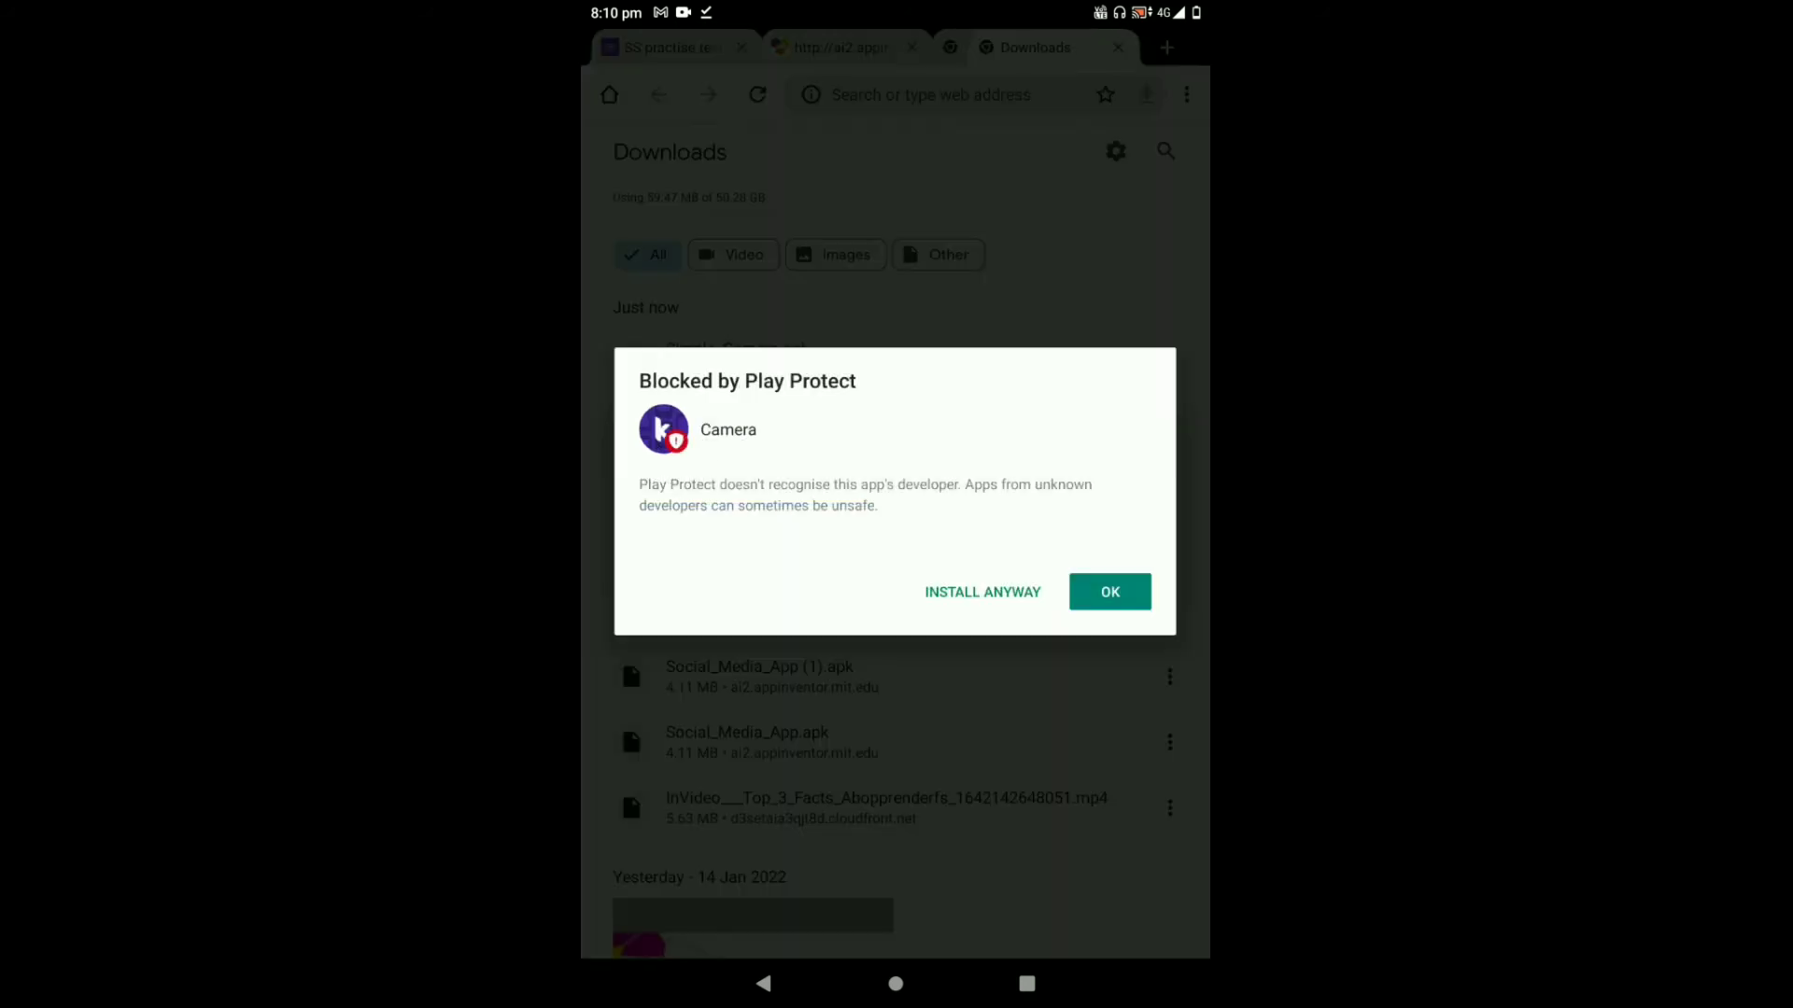
pyautogui.click(981, 591)
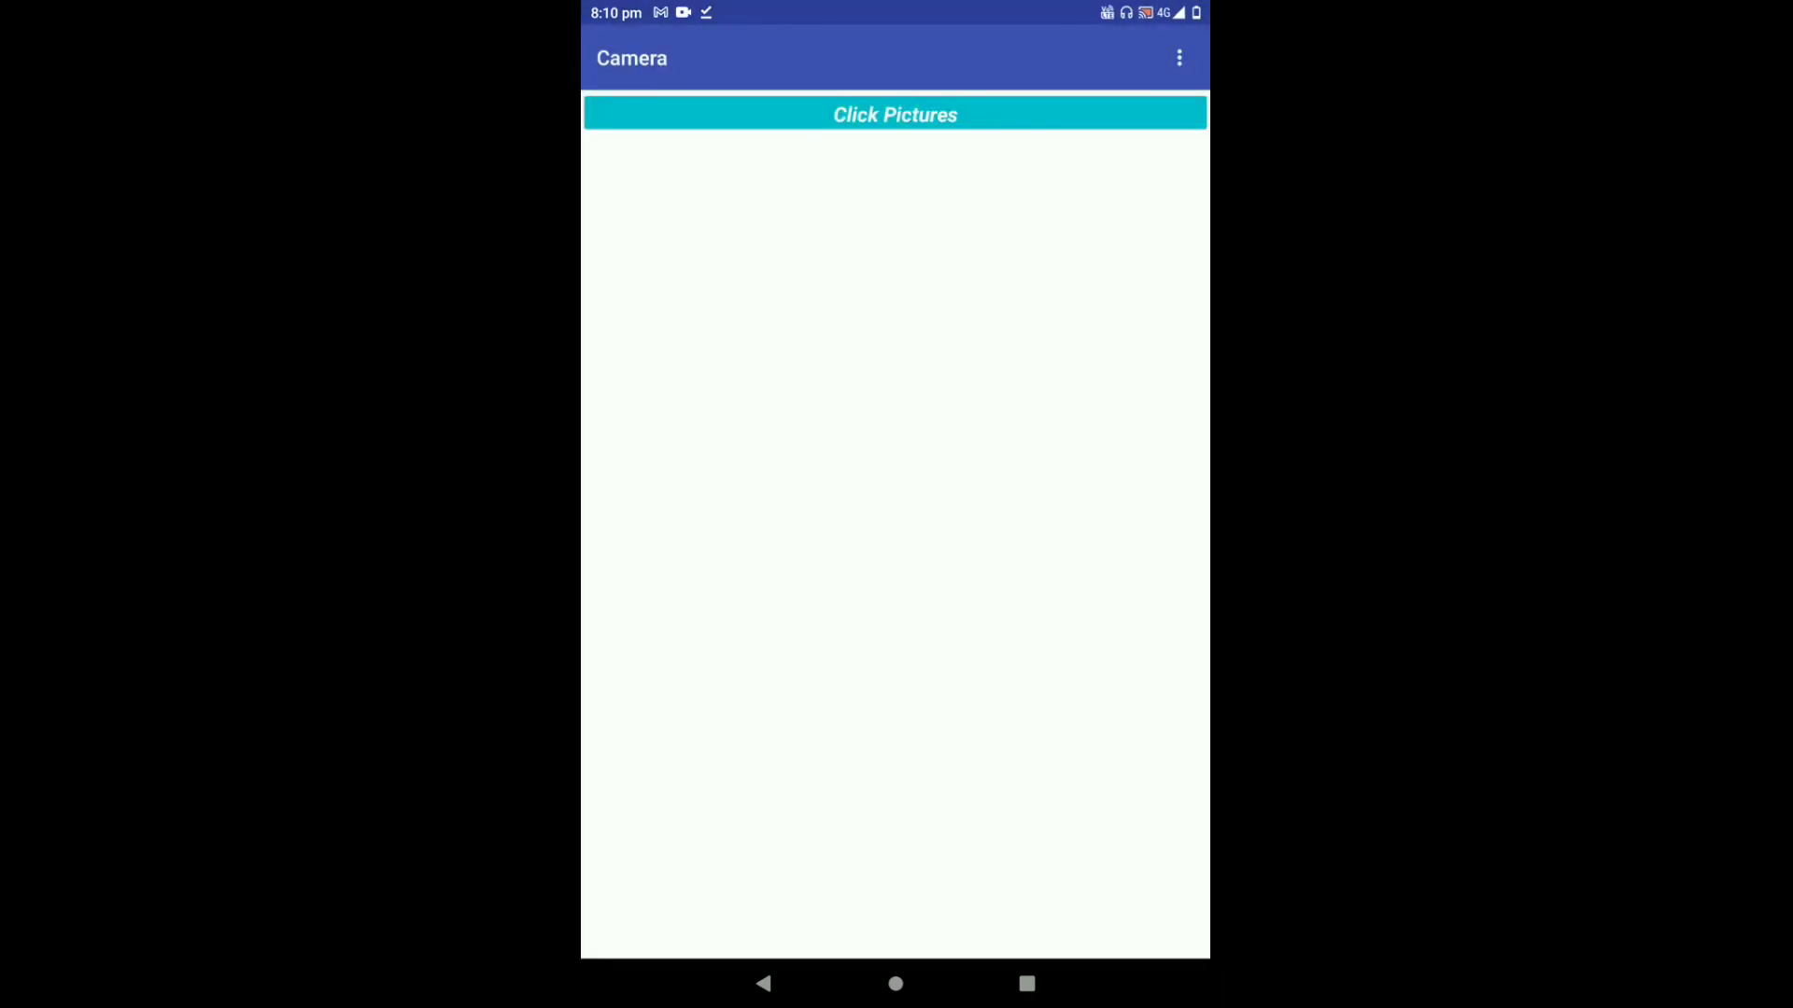
# Take a photo via Click Pictures, granting camera permission and accepting the shot
pyautogui.click(1037, 114)
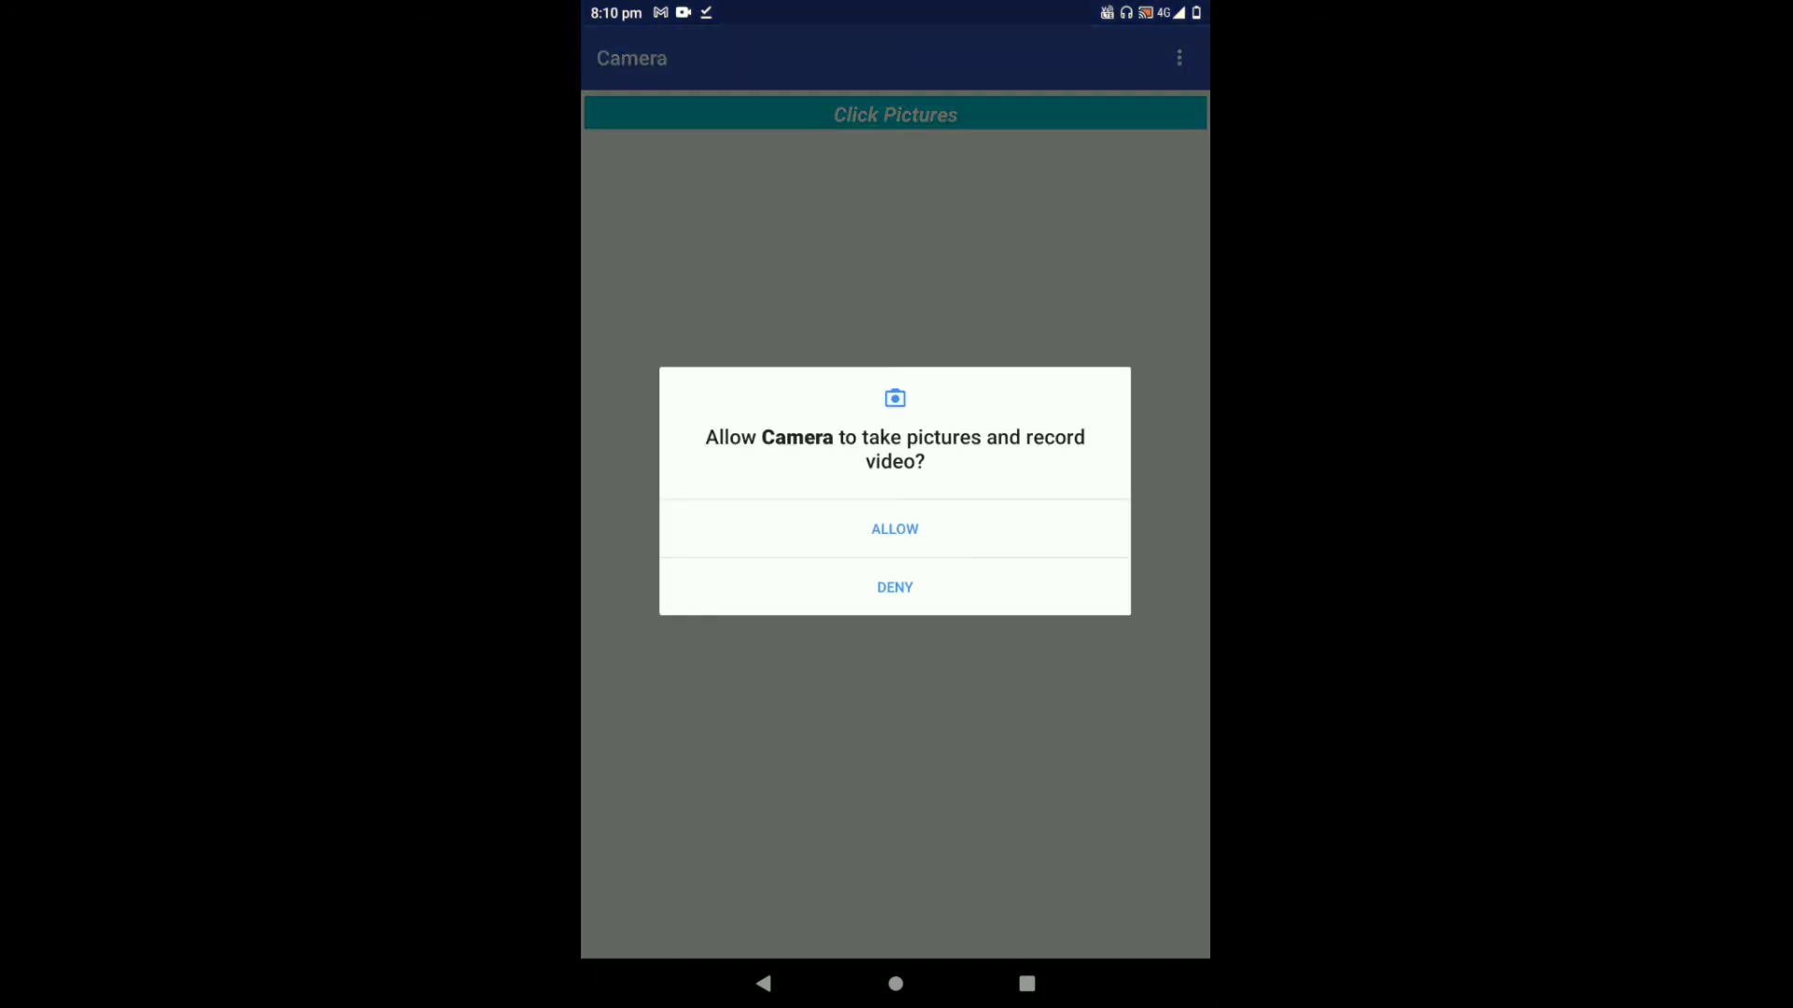
pyautogui.click(894, 528)
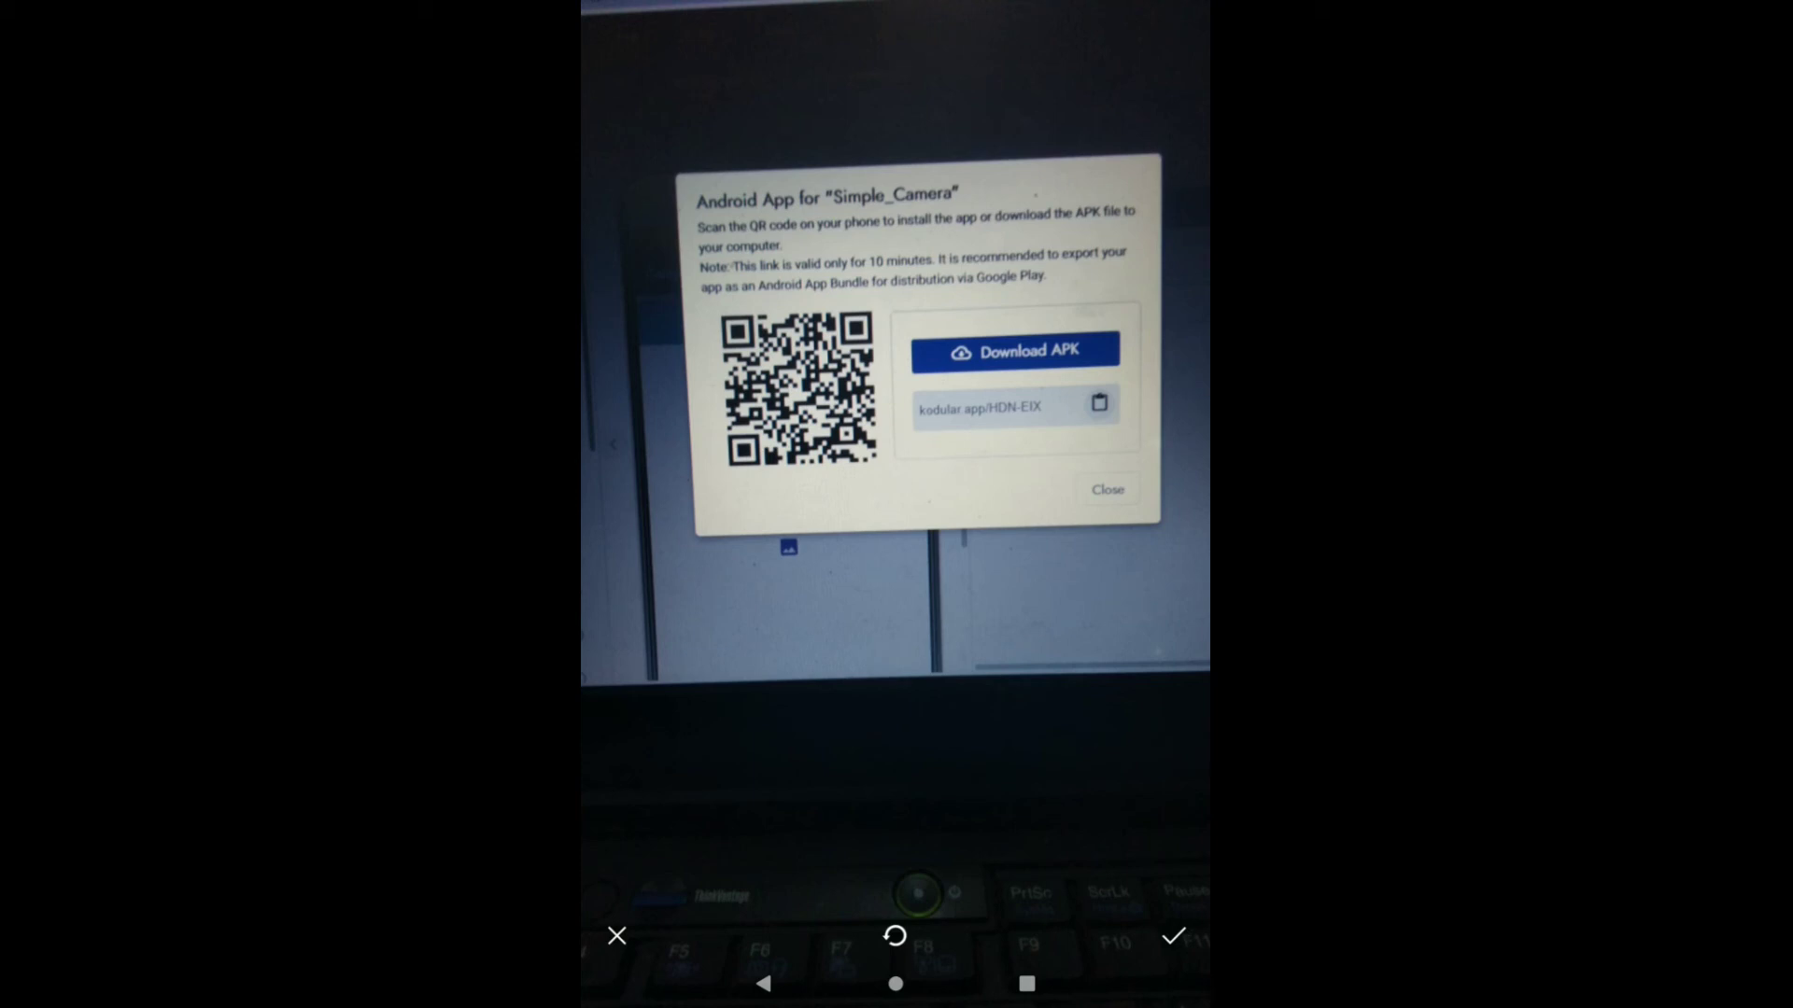
pyautogui.click(1174, 935)
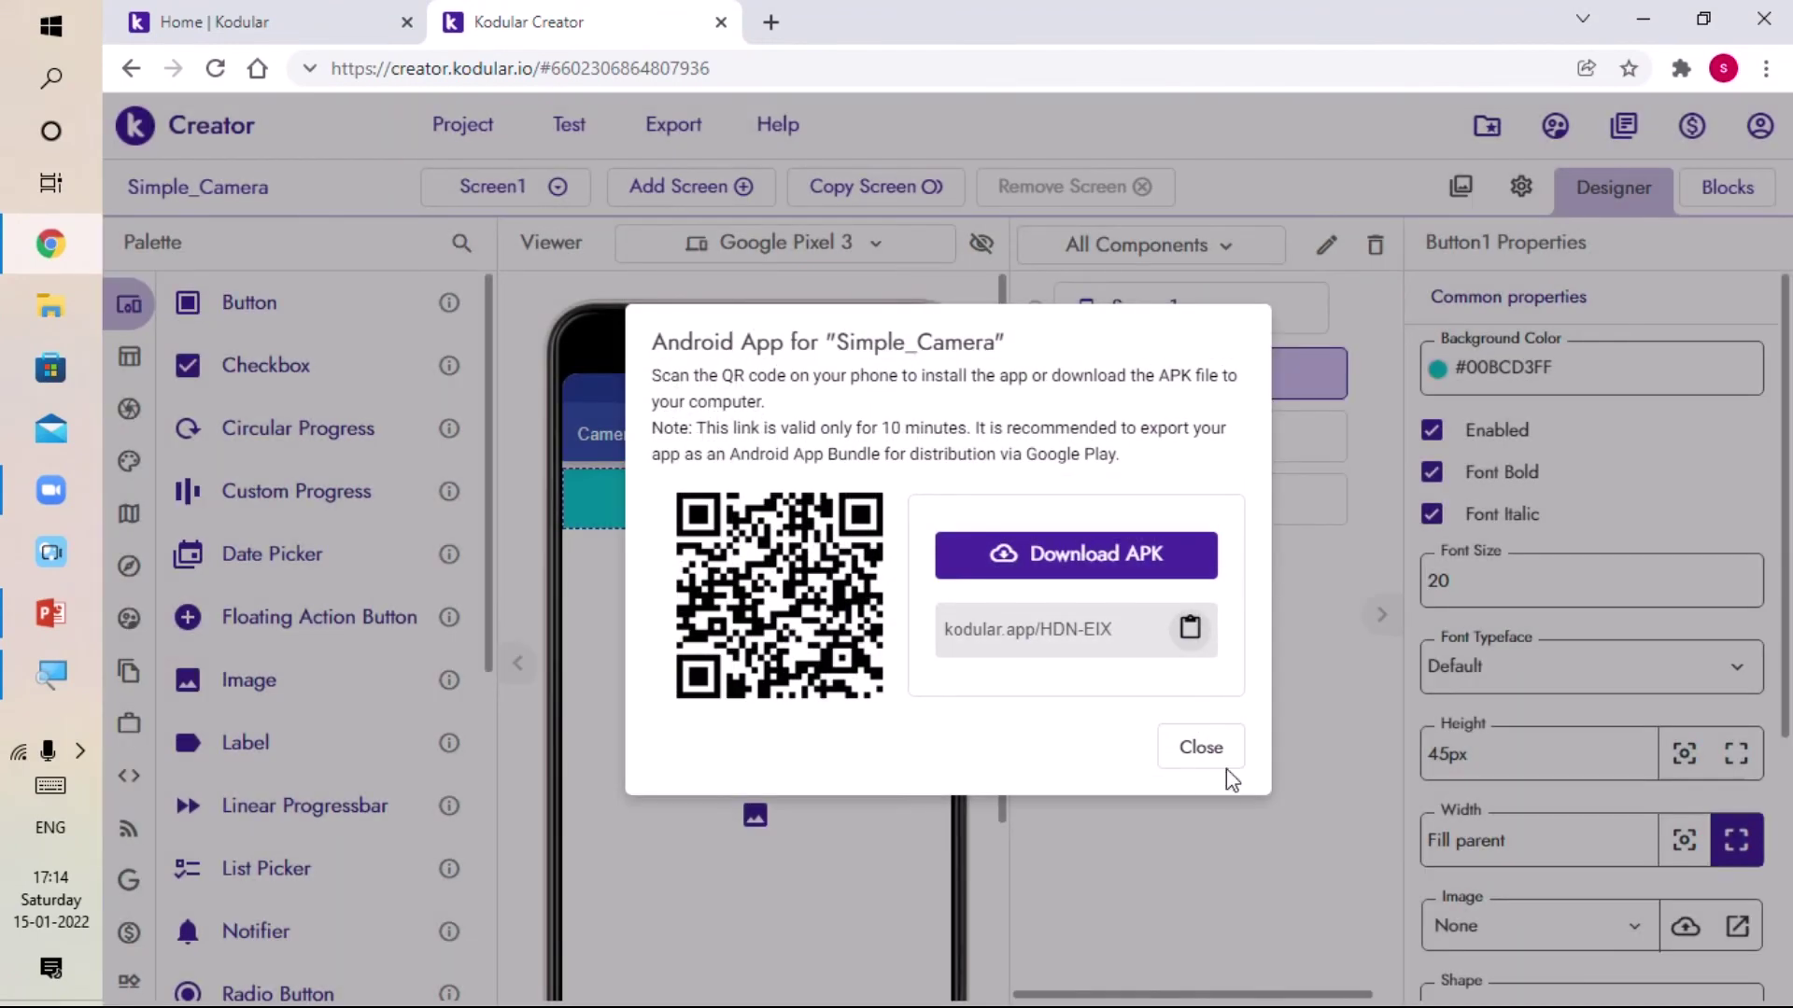
# Close the Android App export dialog
pyautogui.click(1205, 751)
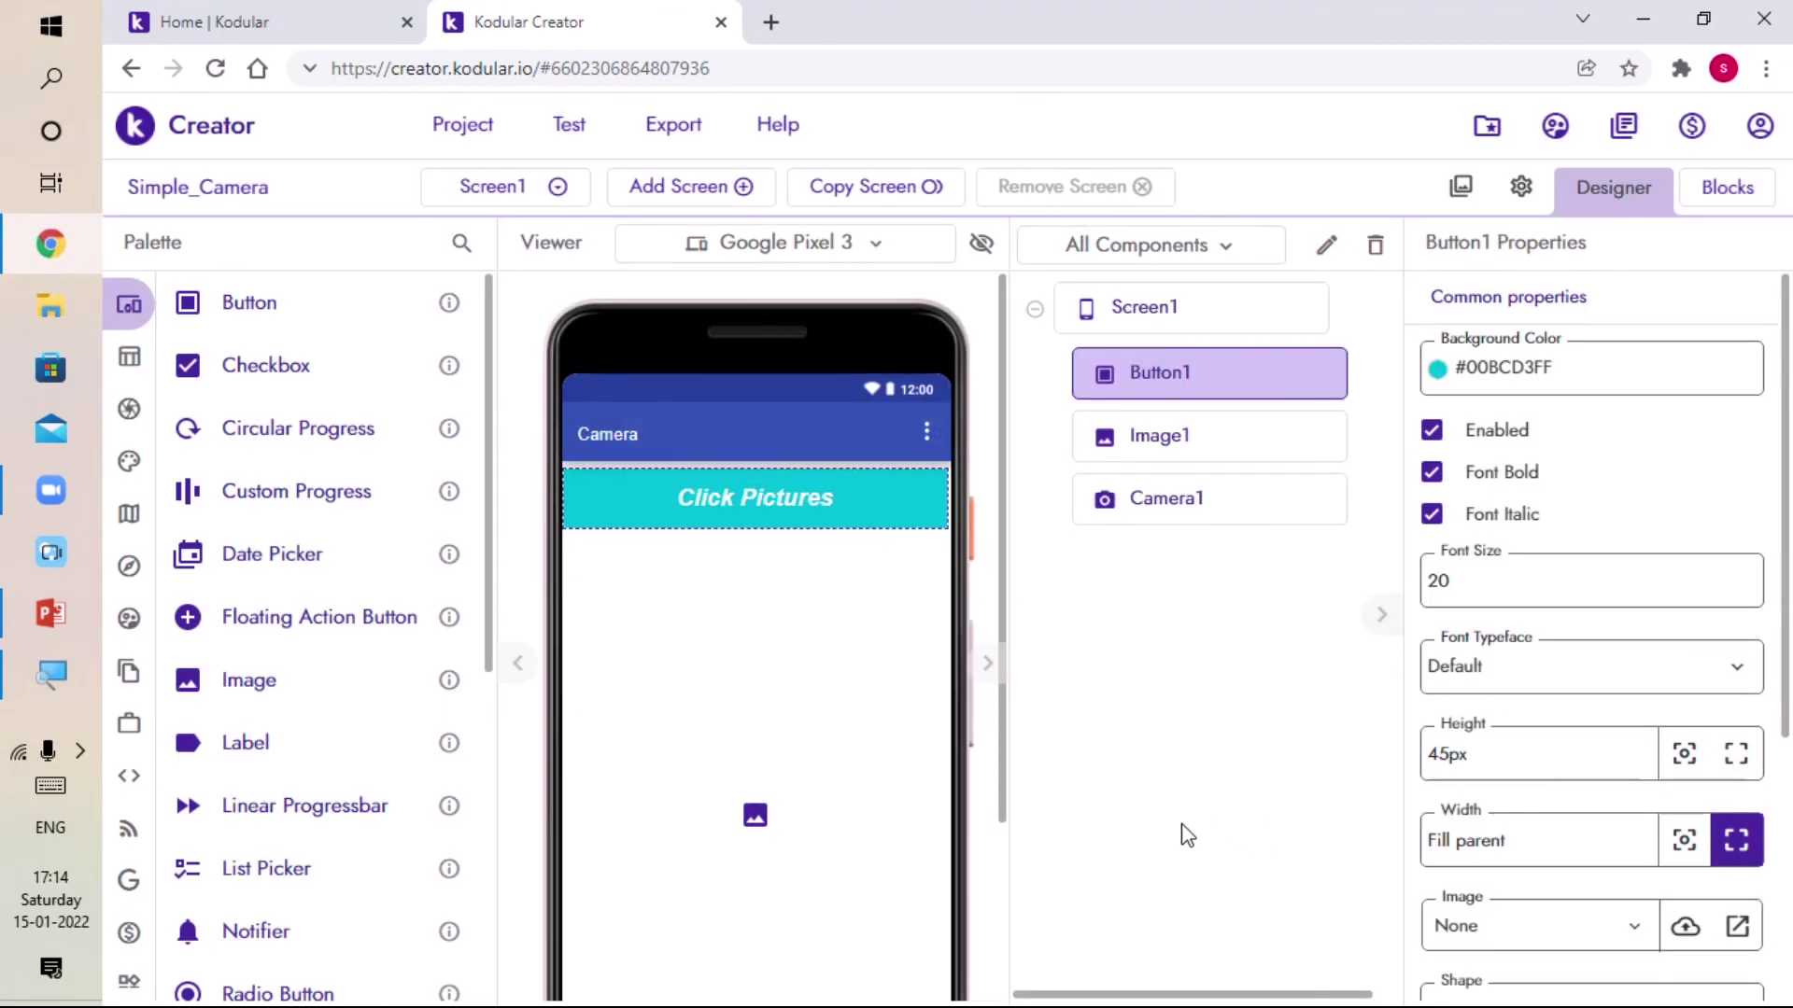